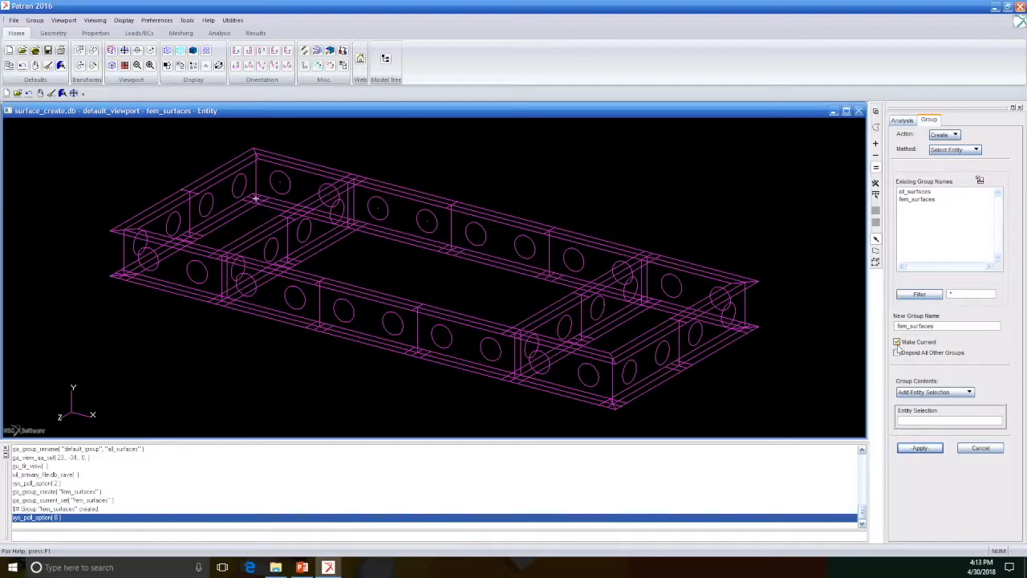
# Create the group fem_surfaces as the current group, overwriting the existing group of that name
pyautogui.click(919, 449)
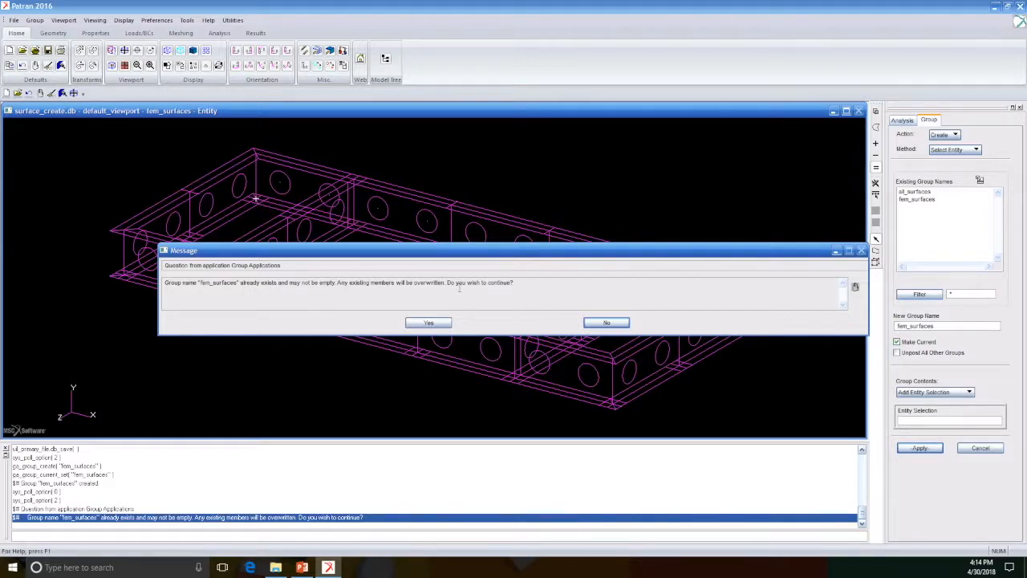
pyautogui.click(448, 324)
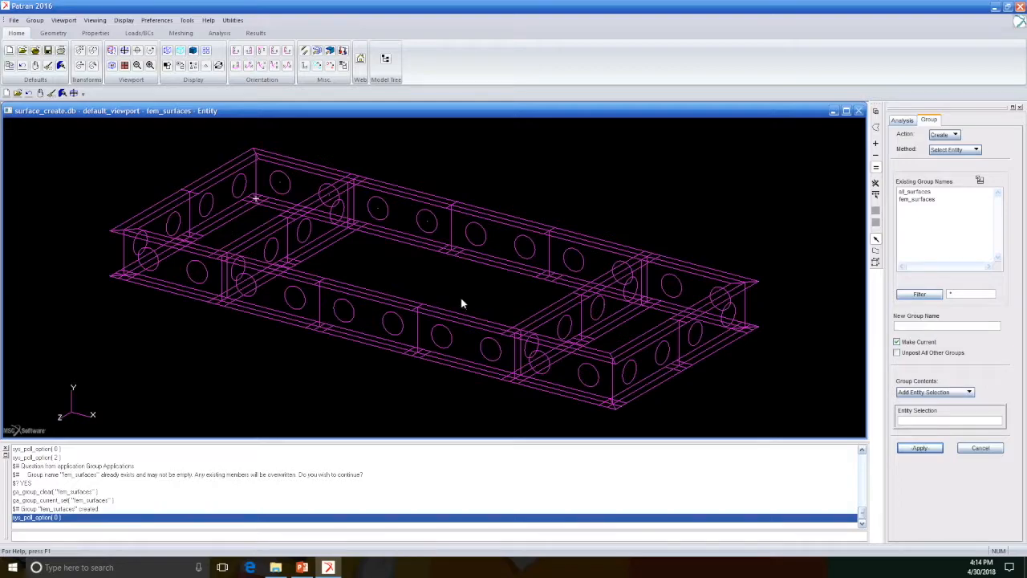
# Set up a Quad4 surface mesh creation that uses the Paver mesher
pyautogui.click(181, 33)
pyautogui.click(9, 51)
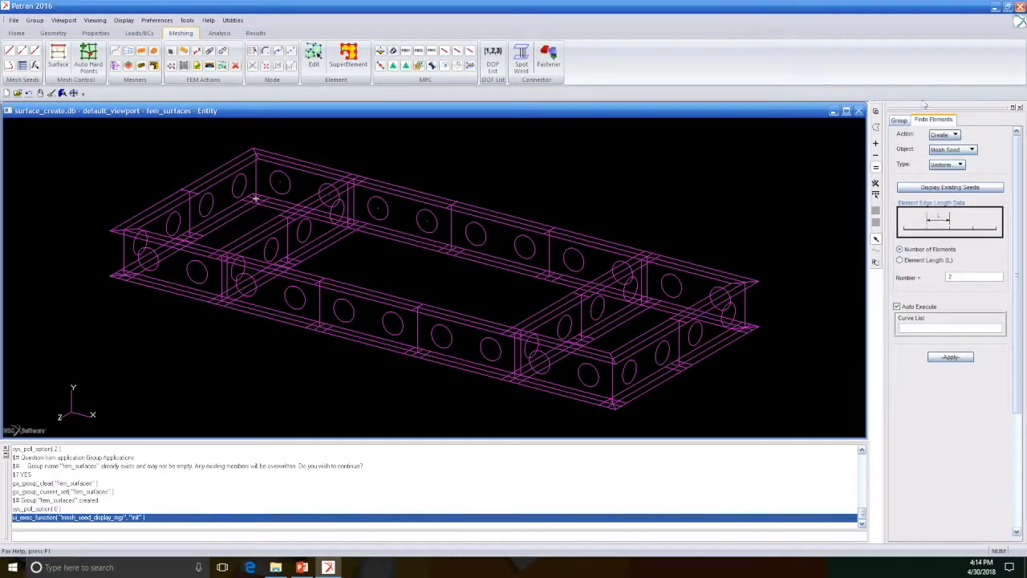
pyautogui.click(971, 150)
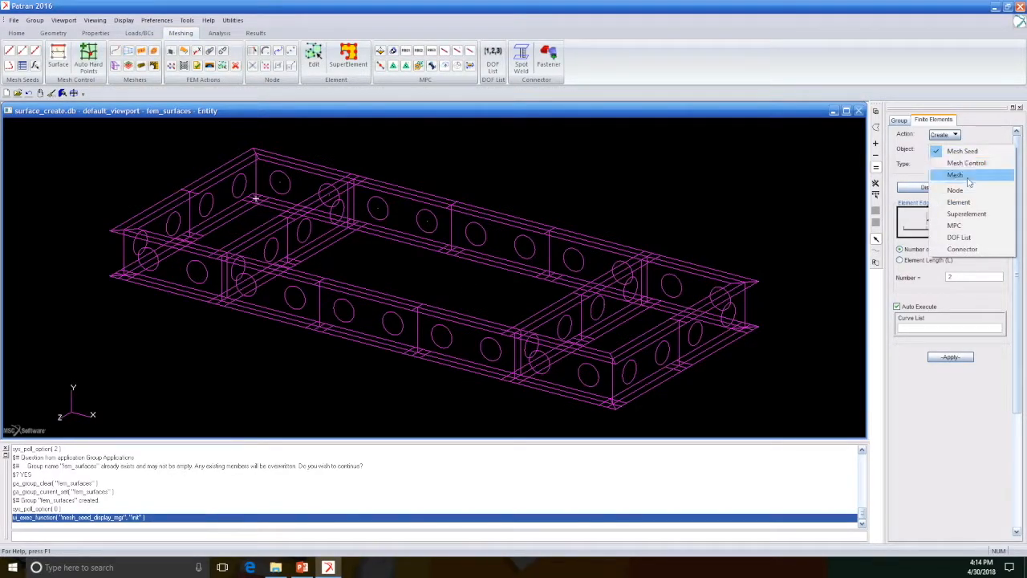
pyautogui.click(964, 178)
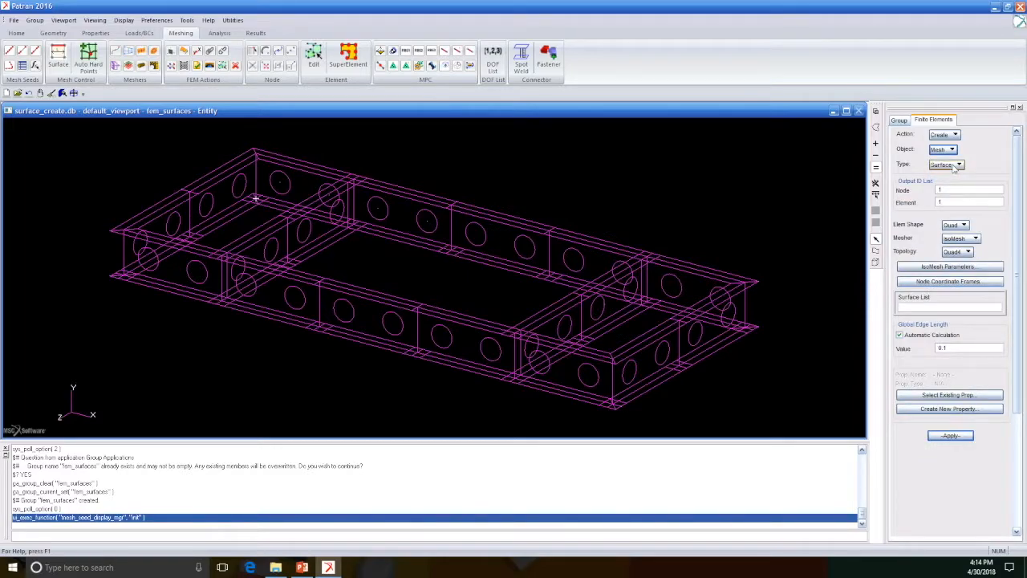
pyautogui.click(955, 239)
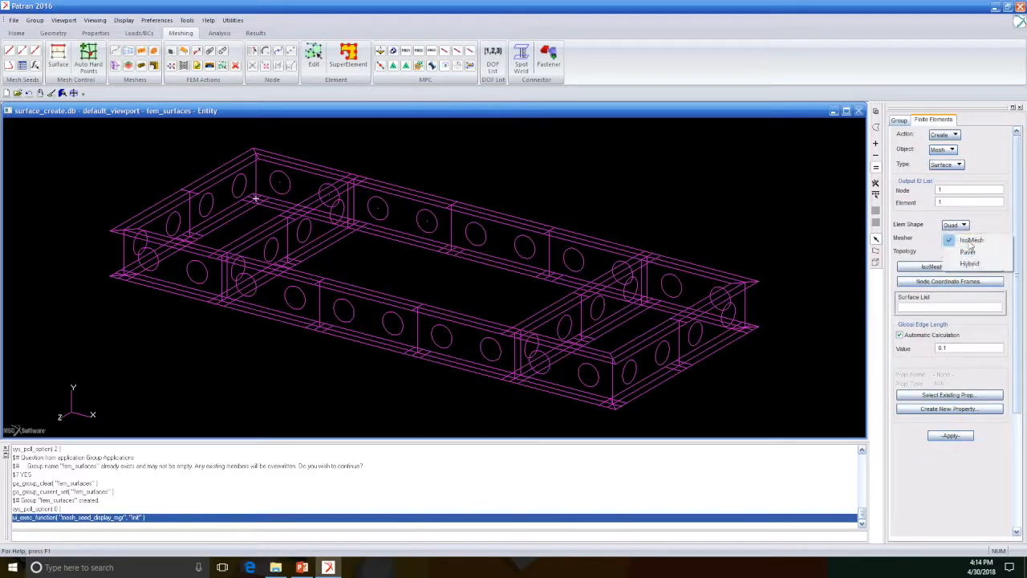
pyautogui.click(959, 254)
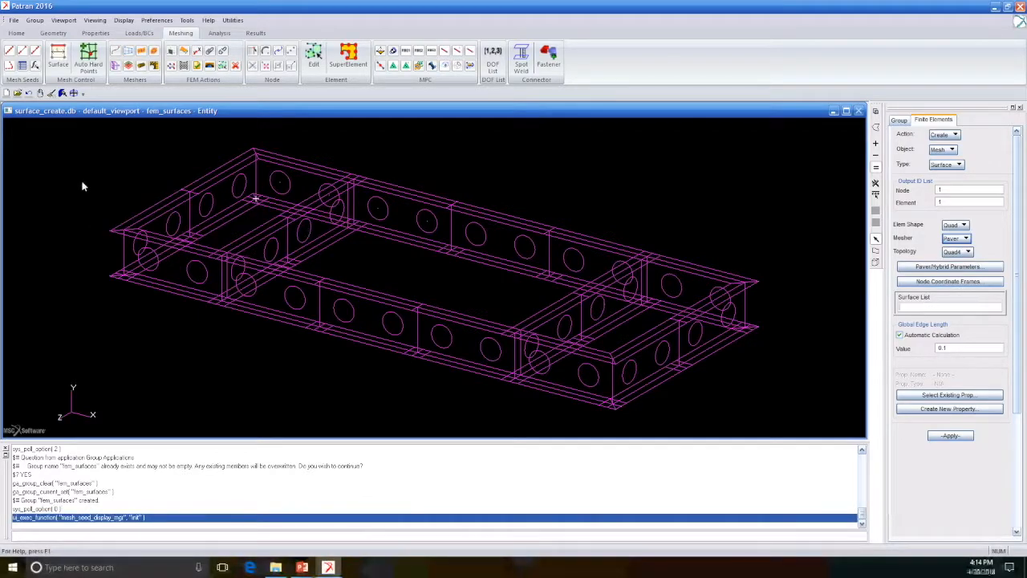
# Mesh all the frame surfaces with a global edge length of 1.0
pyautogui.moveTo(44, 253); pyautogui.dragTo(801, 418)
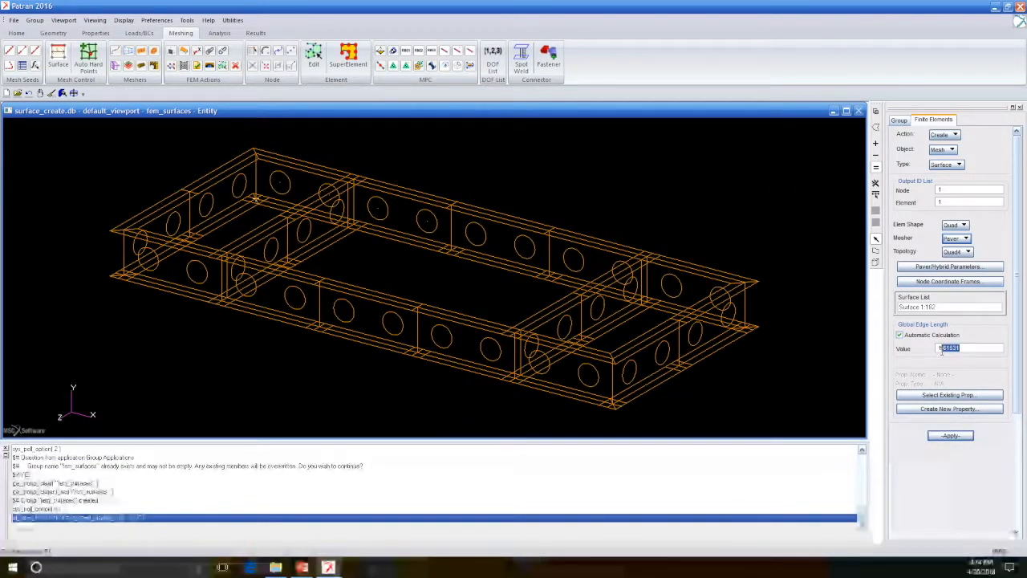
pyautogui.write('1')
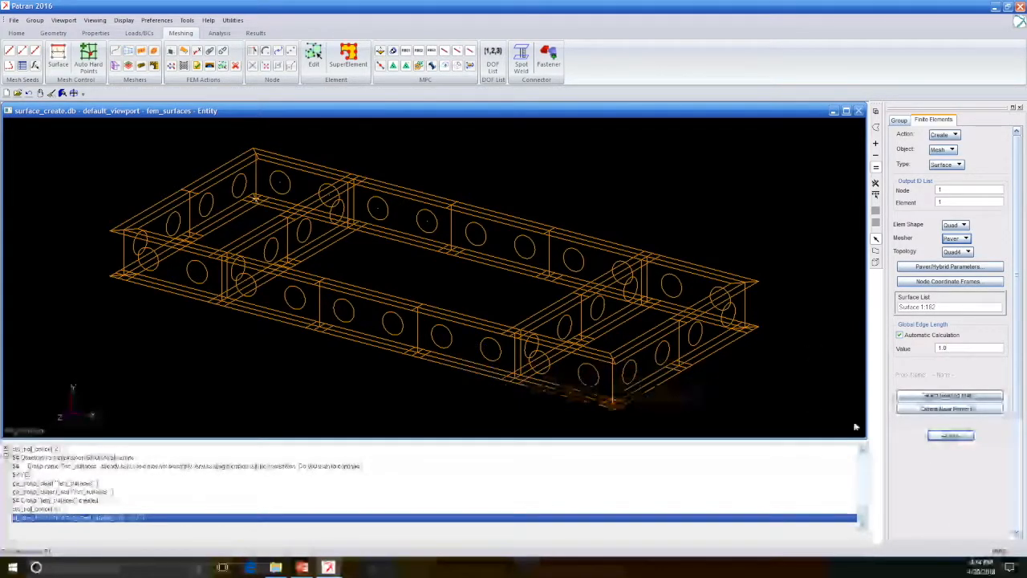
pyautogui.click(952, 435)
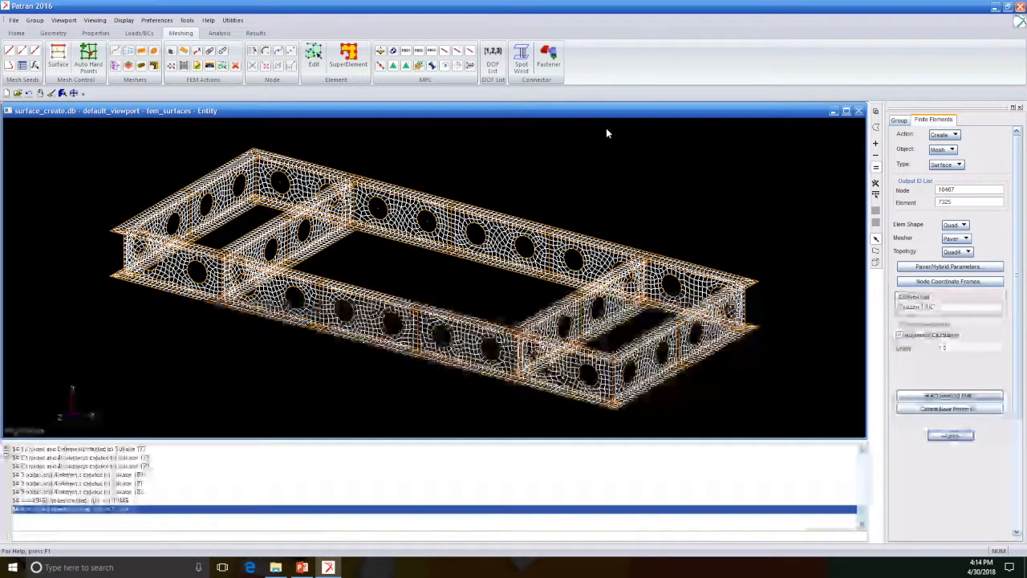
# Equivalence all nodes of the mesh using the Tolerance Cube method
pyautogui.click(945, 134)
pyautogui.click(979, 207)
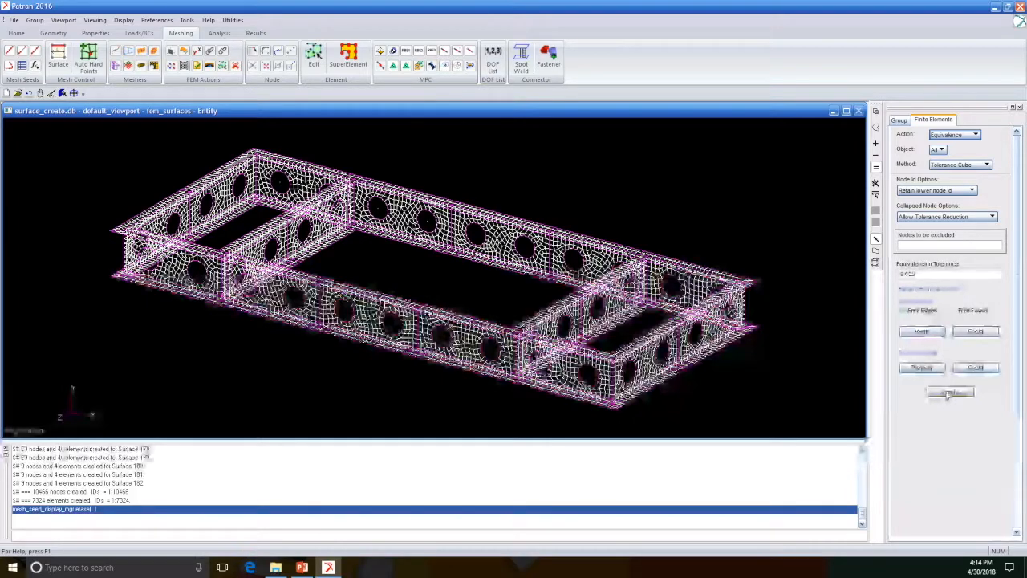
pyautogui.click(950, 392)
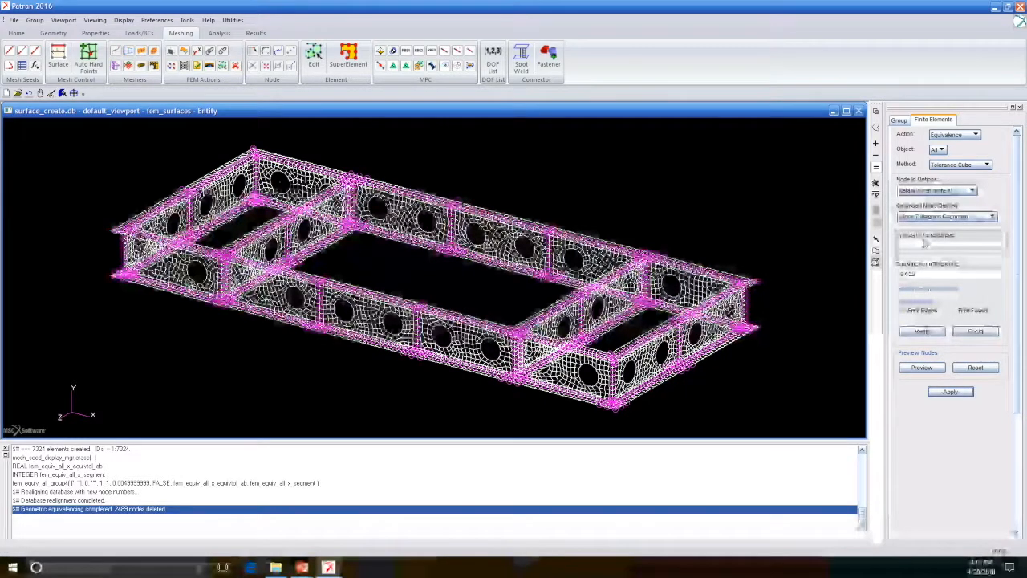
# Verify the element boundaries of the mesh by plotting its free edges
pyautogui.click(976, 135)
pyautogui.click(957, 137)
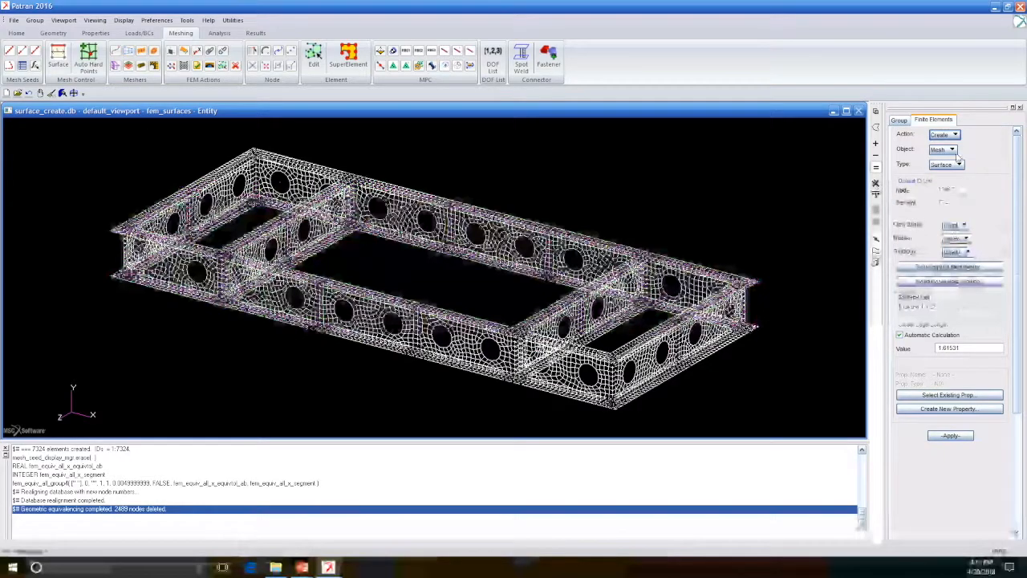
pyautogui.click(959, 138)
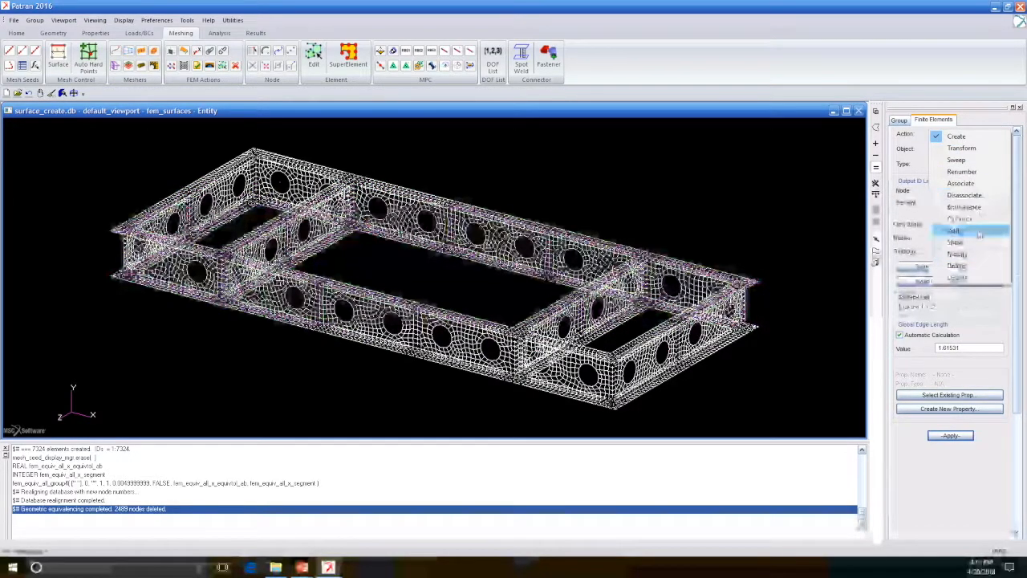
pyautogui.click(961, 230)
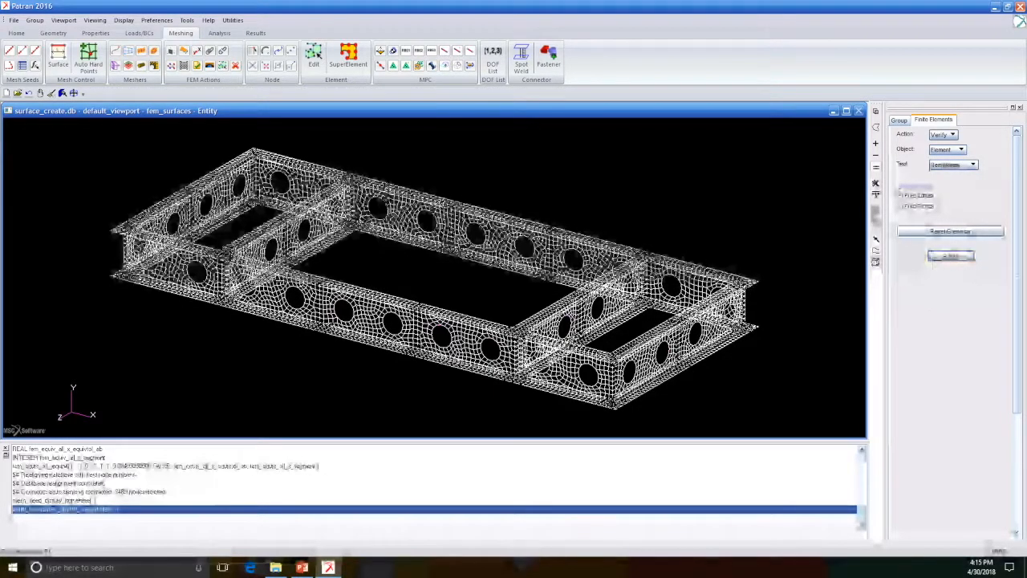
pyautogui.click(937, 256)
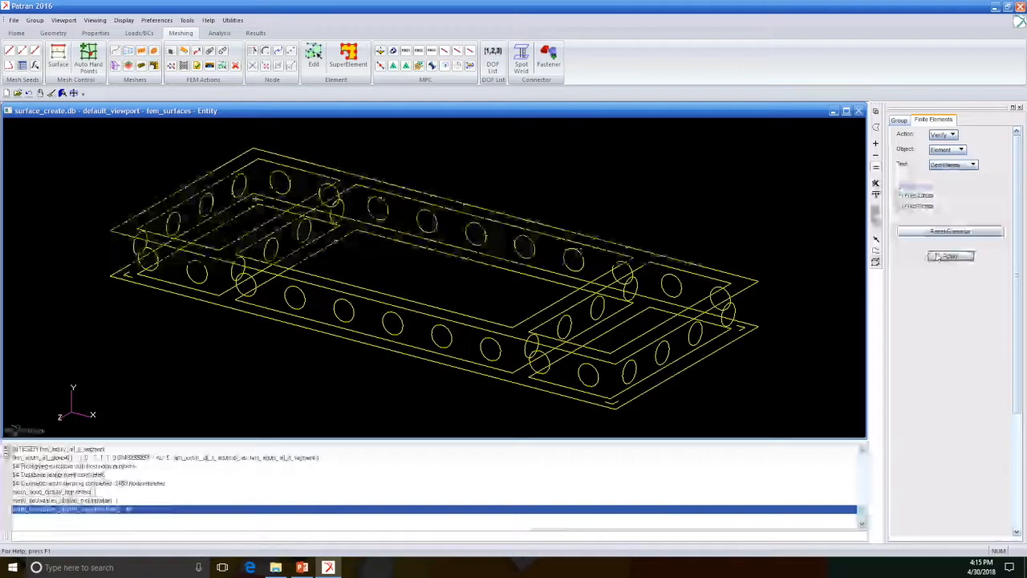
# Verify the aspect ratio of the quad elements with a color-coded plot, accepting the default Patran test
pyautogui.click(948, 150)
pyautogui.click(957, 174)
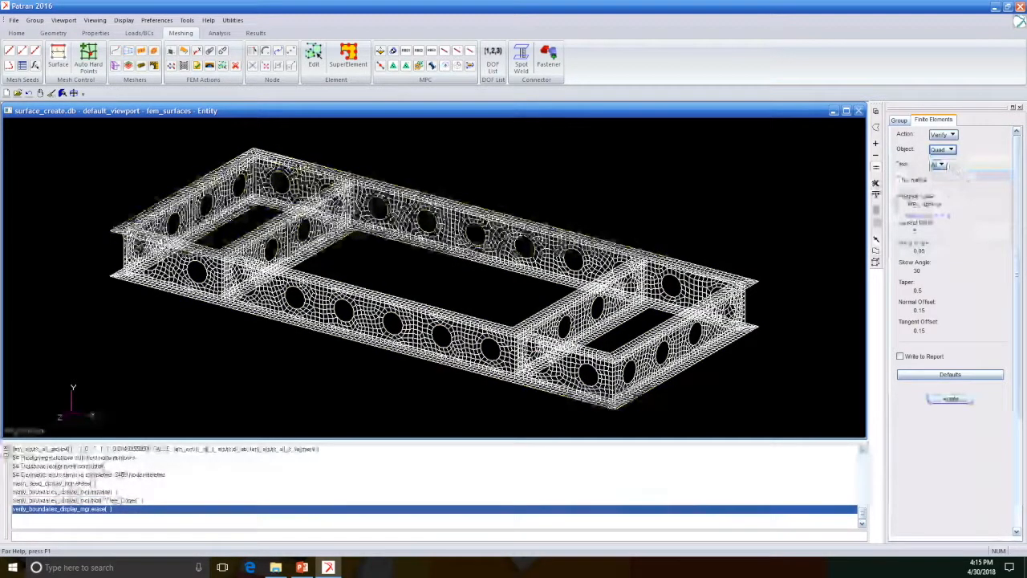
pyautogui.click(945, 165)
pyautogui.click(959, 182)
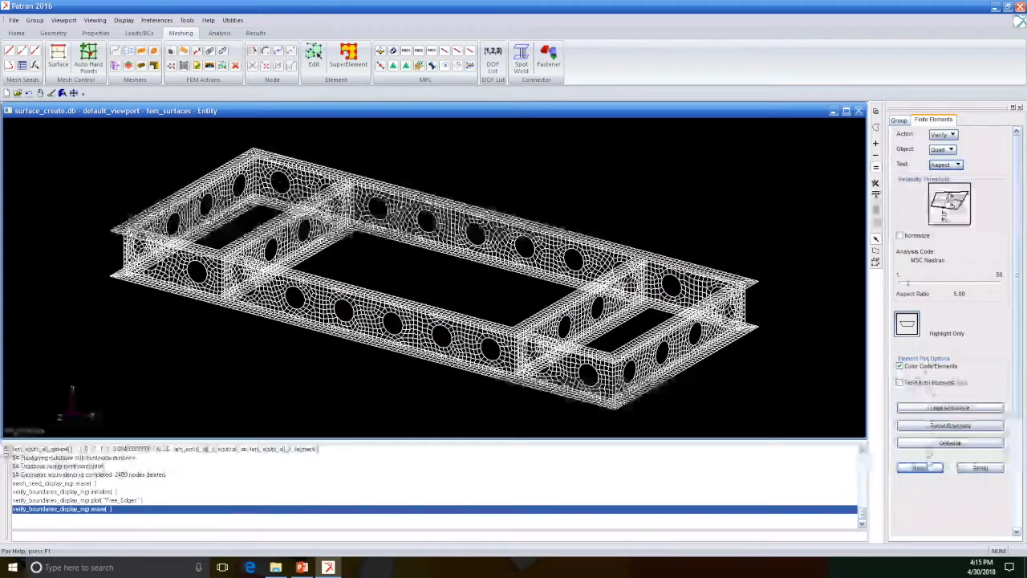
pyautogui.click(920, 468)
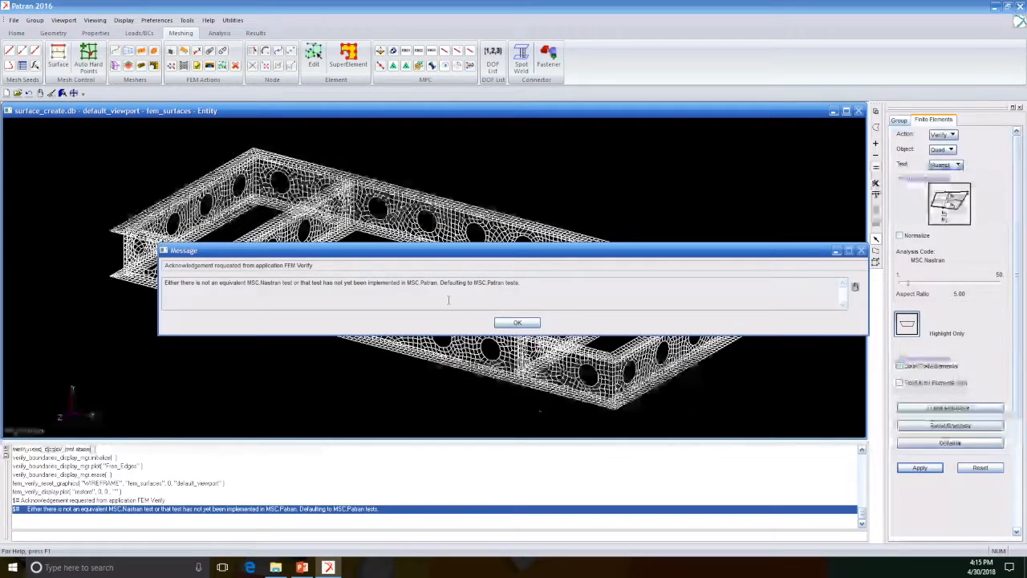
pyautogui.click(516, 324)
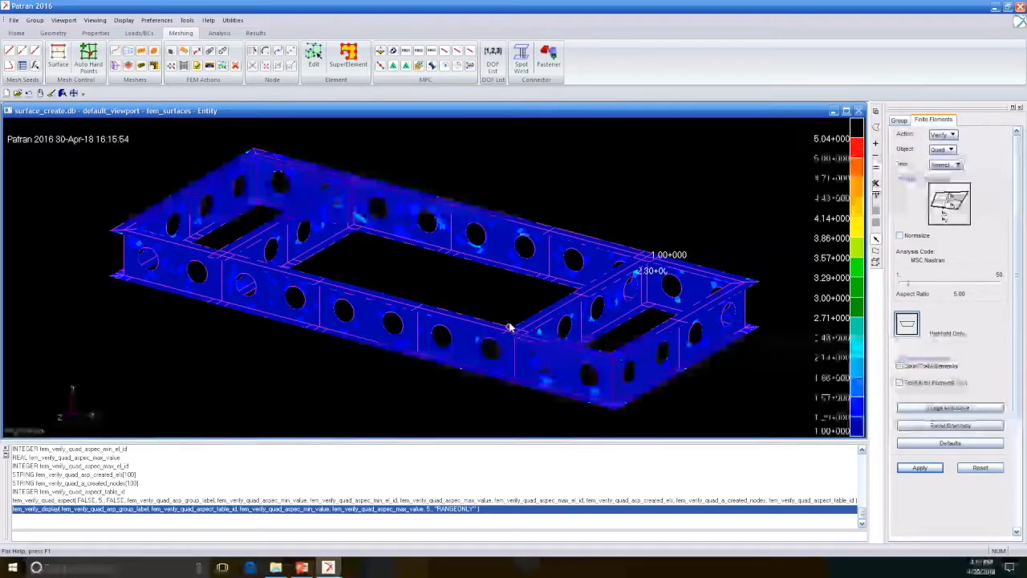
# Post only the all_surfaces group in the viewport and show it smooth shaded
pyautogui.click(34, 20)
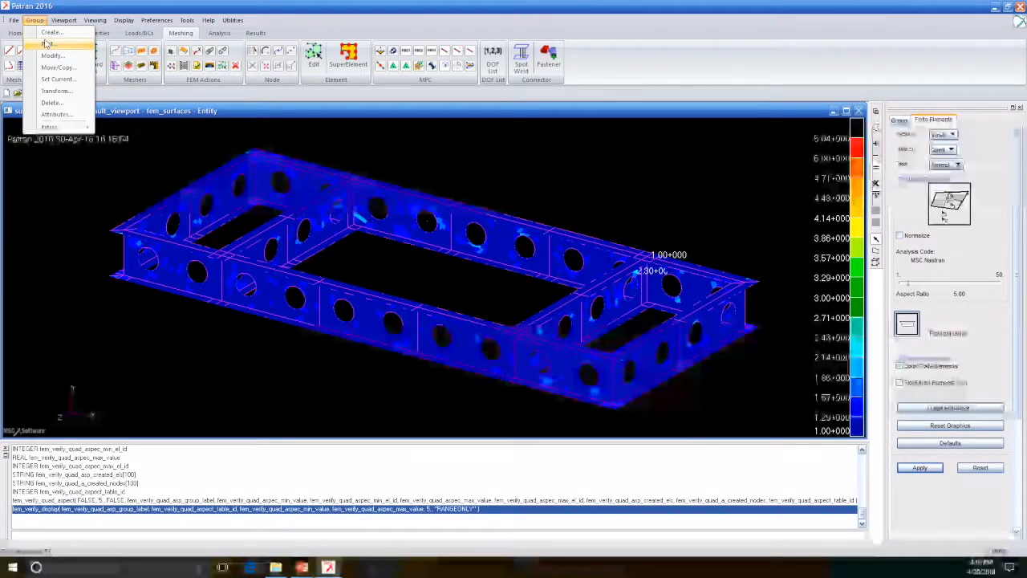
pyautogui.click(48, 44)
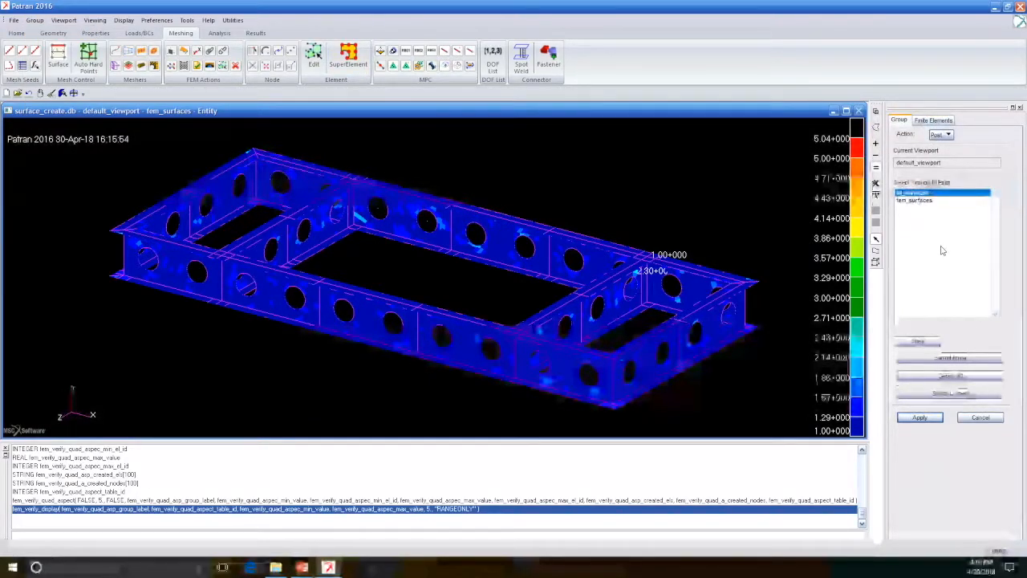
pyautogui.click(920, 417)
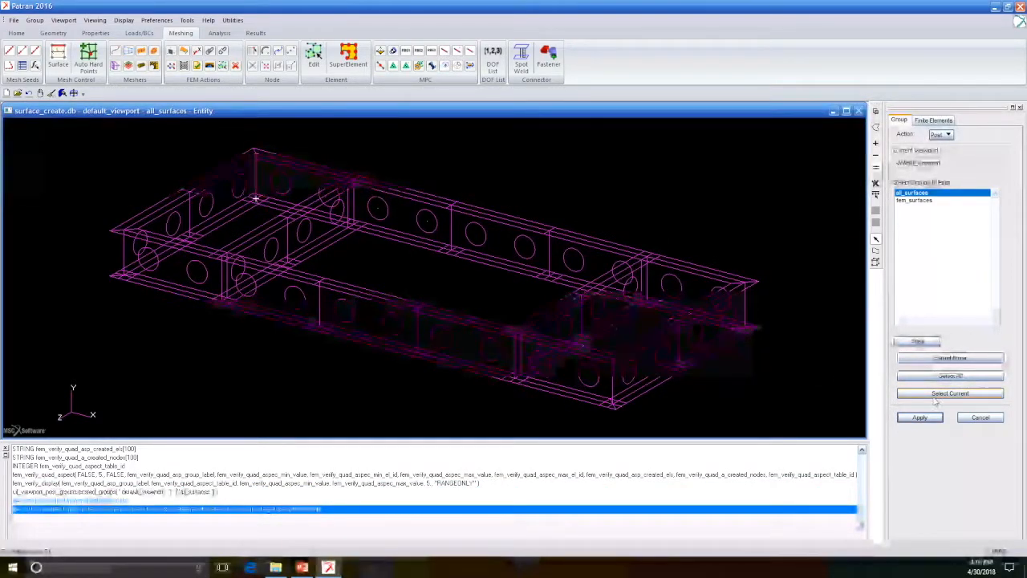
pyautogui.click(979, 417)
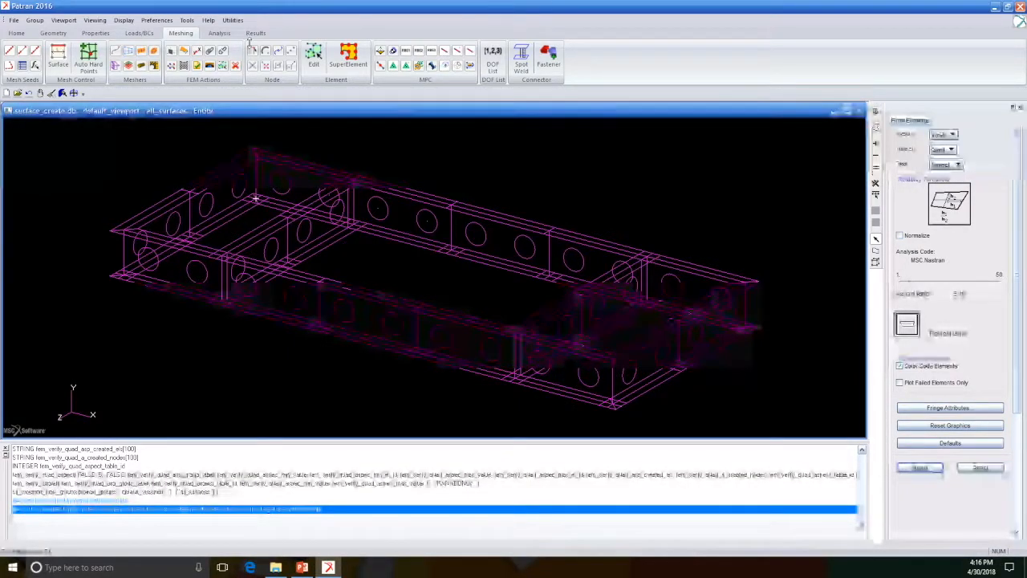
pyautogui.click(20, 33)
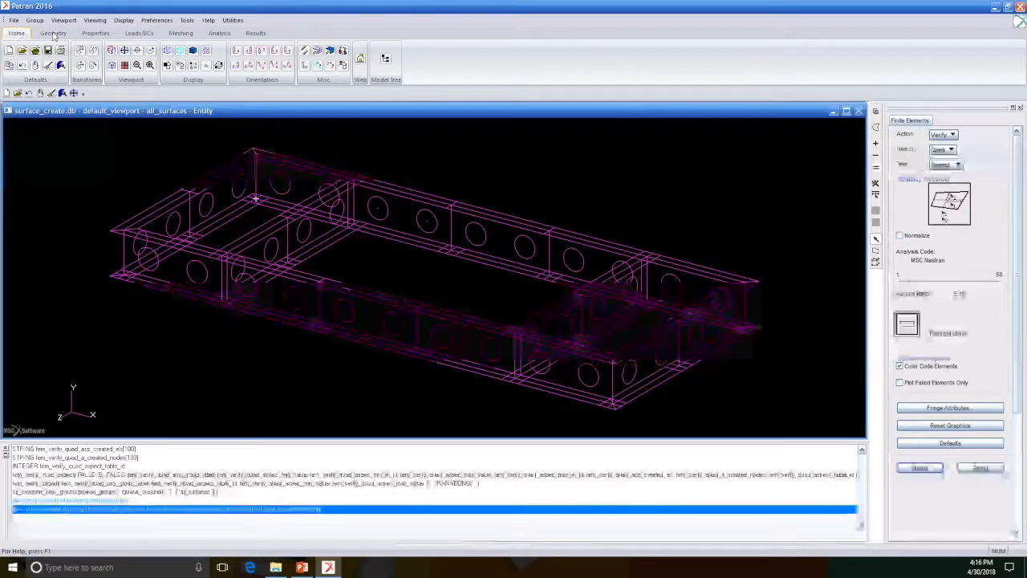
pyautogui.click(193, 51)
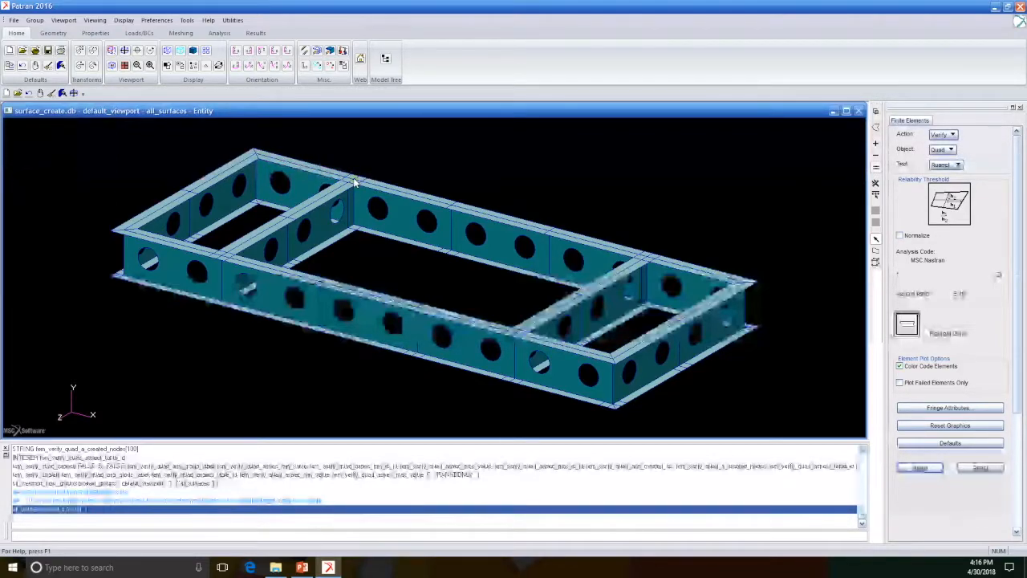
# Define a nodal force set named deadl_load with a force vector of <0 -150 0>
pyautogui.click(131, 34)
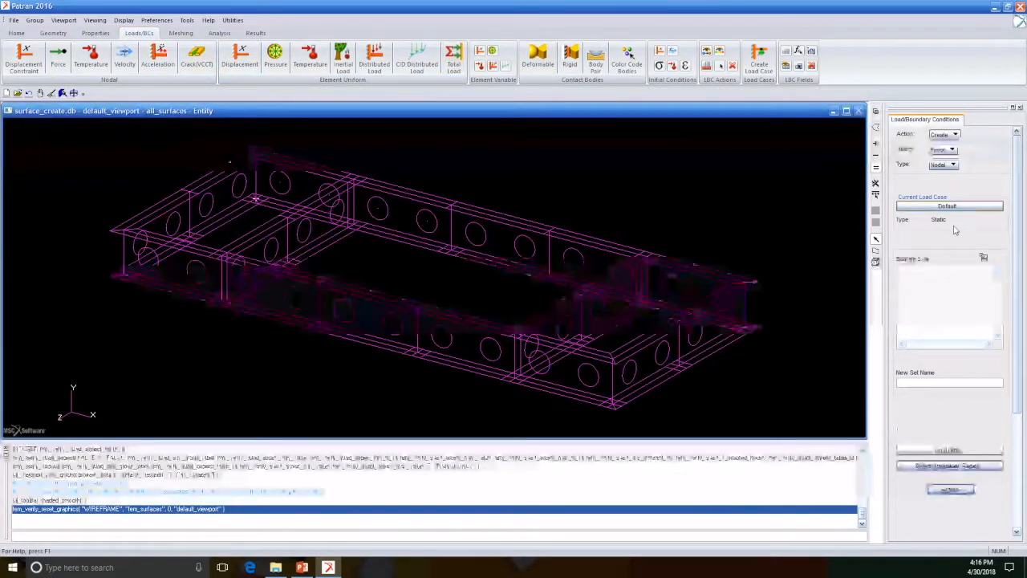
pyautogui.click(923, 384)
pyautogui.write('deadl_load')
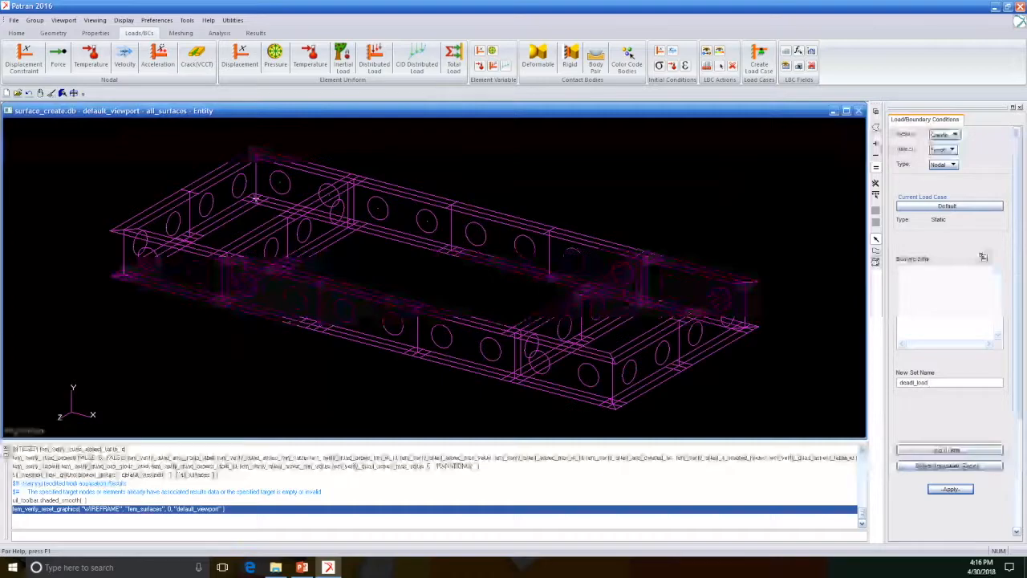
pyautogui.click(989, 450)
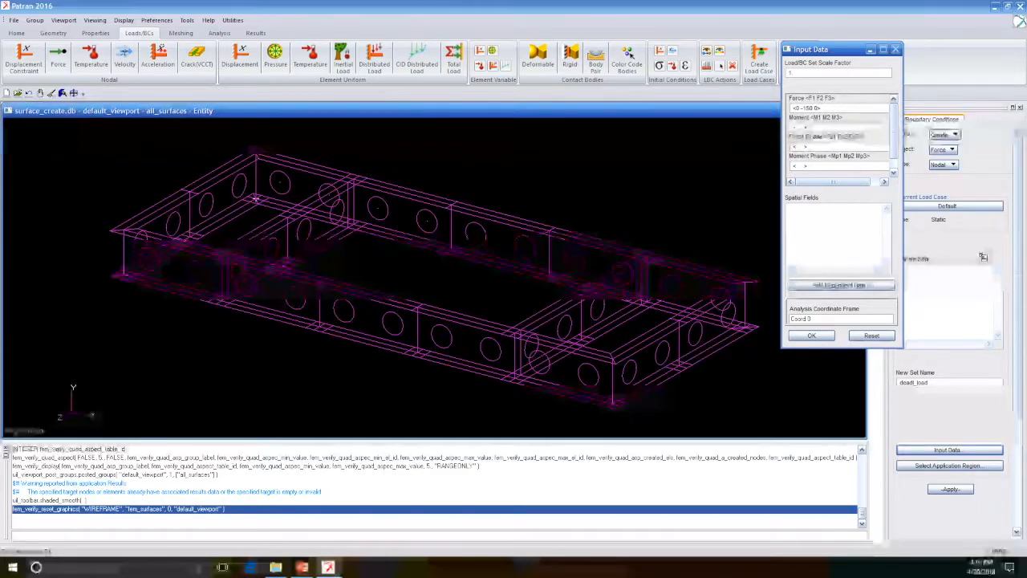
pyautogui.click(820, 341)
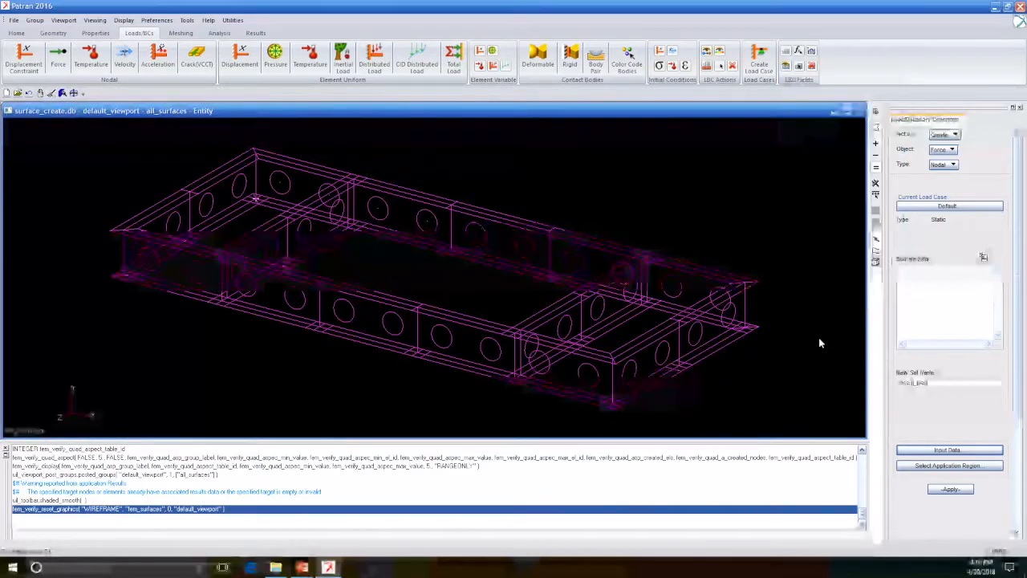
pyautogui.click(944, 491)
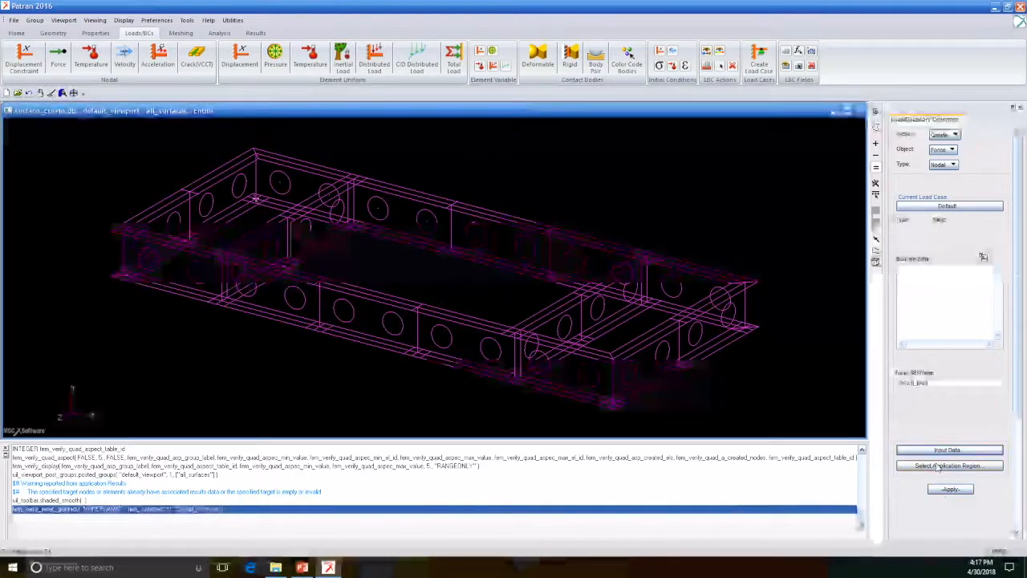
# Add the two upper points where the cross beam farthest from the +X end meets the long side beams to the force's application region
pyautogui.click(937, 466)
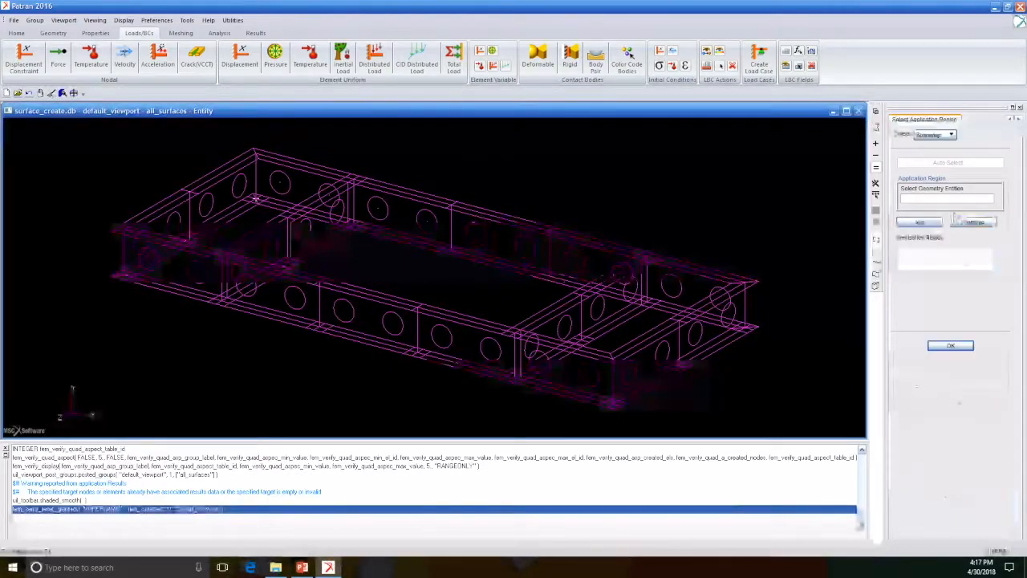
pyautogui.moveTo(448, 16)
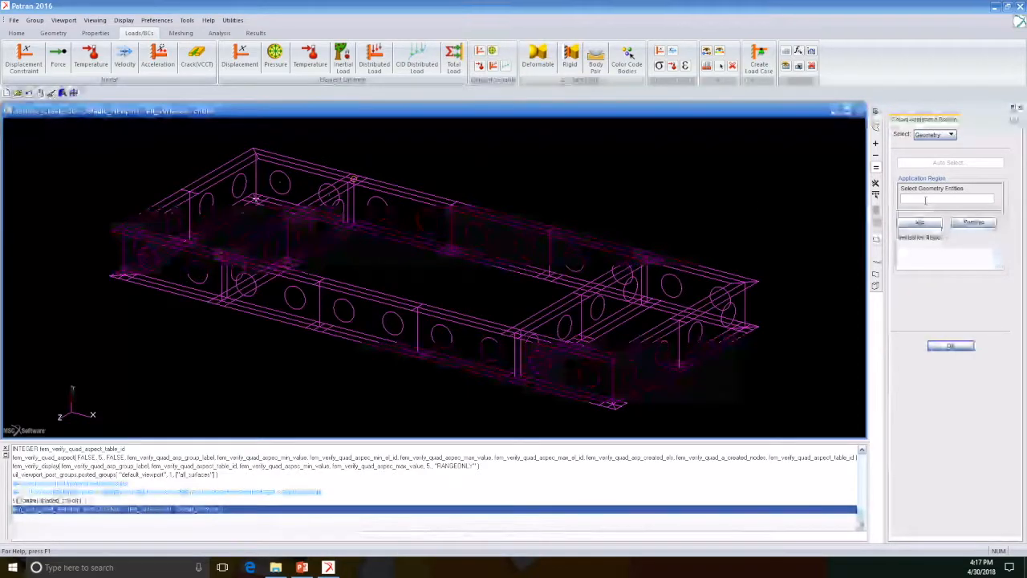
pyautogui.write('P')
pyautogui.press('capslock')
pyautogui.write('oint 4:45')
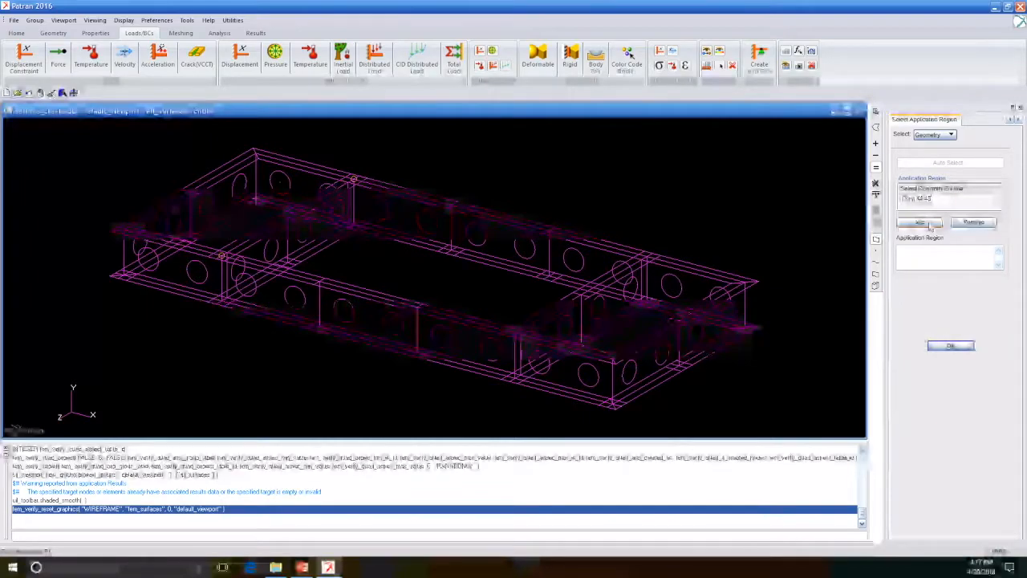
pyautogui.click(930, 224)
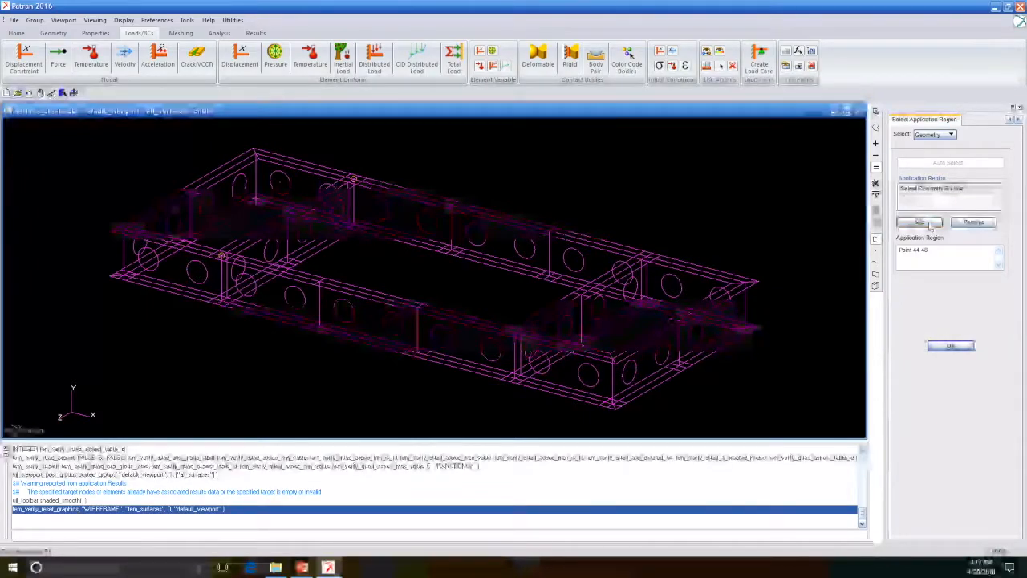
# Accept the application region and create the first dead load force set
pyautogui.click(953, 347)
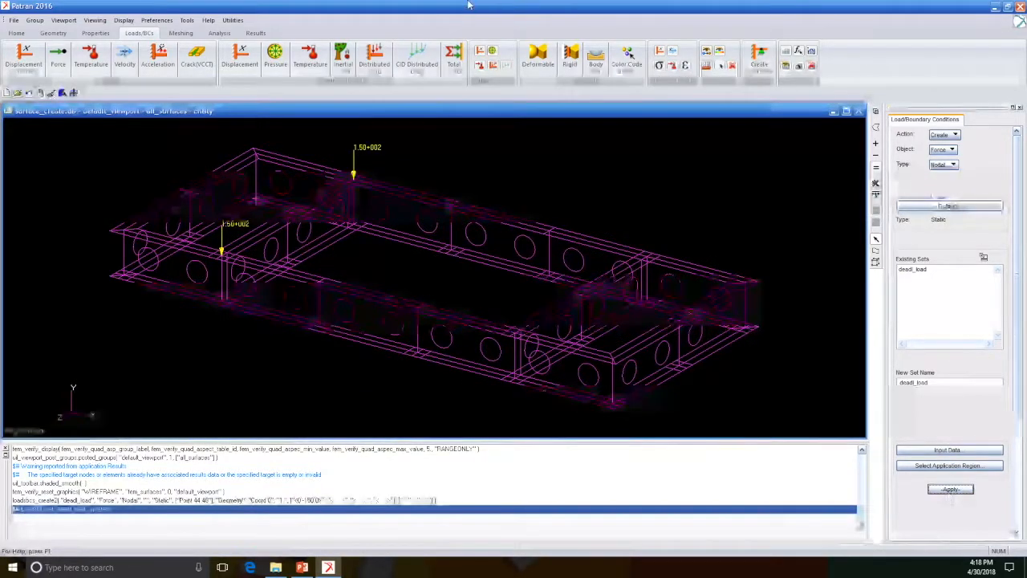
pyautogui.moveTo(474, 24)
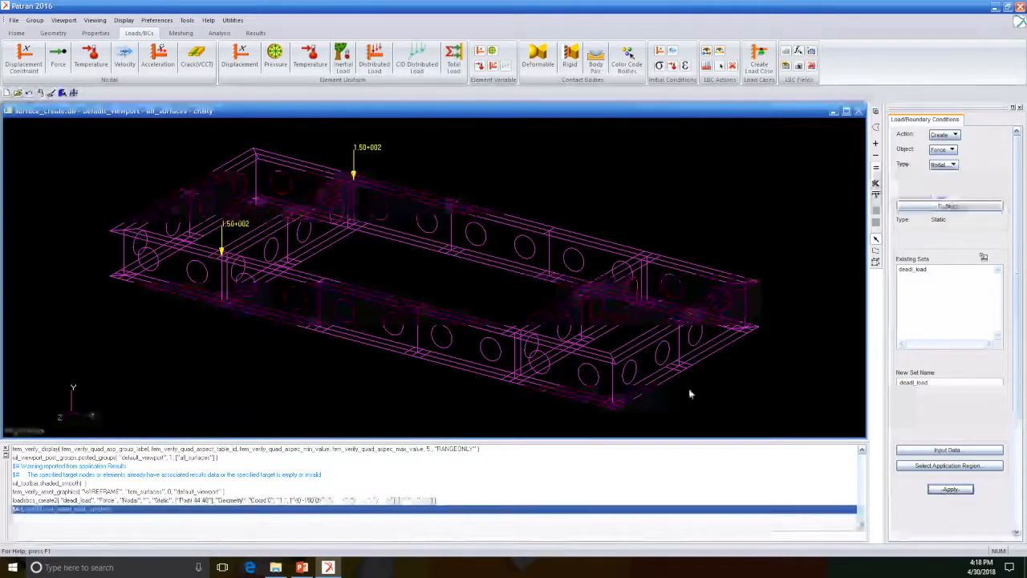
# Define a second nodal force set named dead_load2 with a force vector of <0 -960 0>
pyautogui.click(950, 383)
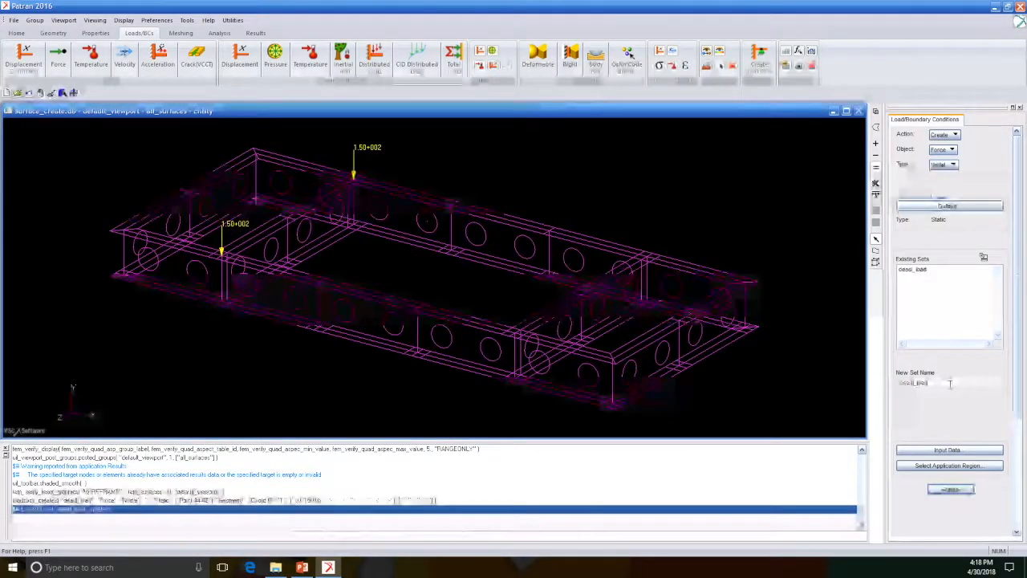
pyautogui.click(947, 450)
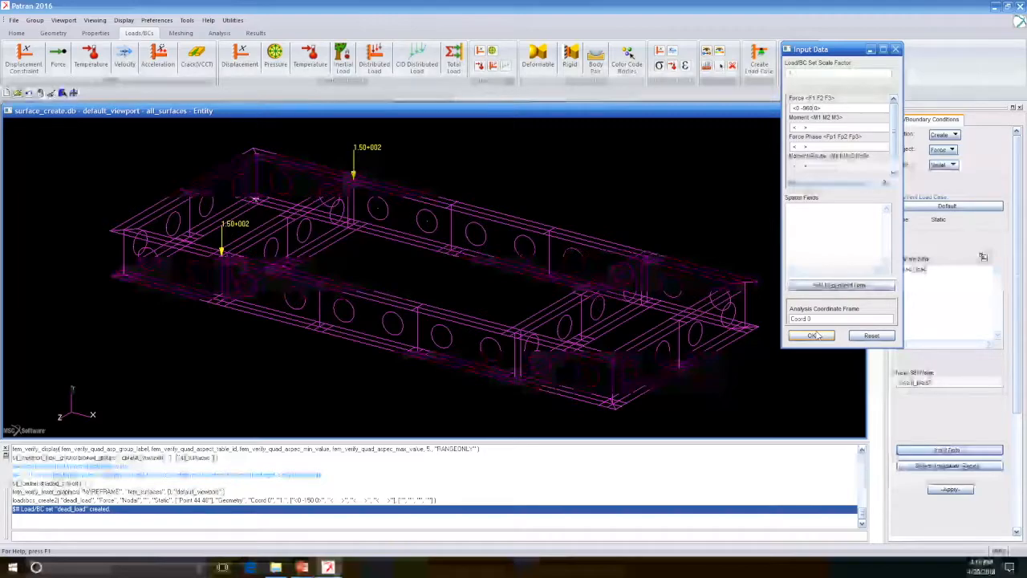
pyautogui.click(813, 335)
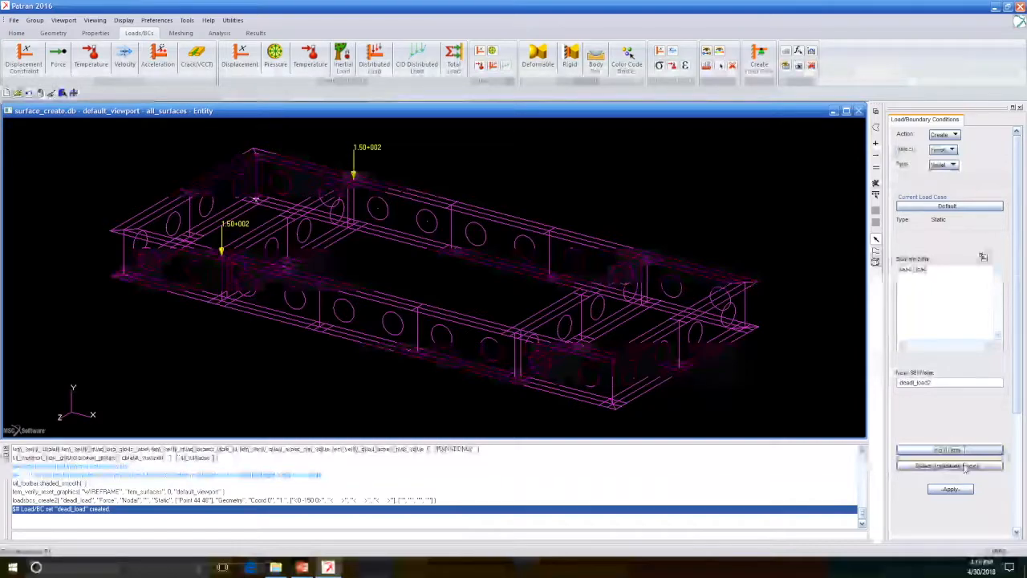
# Apply the second dead load to Points 1 and 60, where the cross beam nearest the +X end meets the side beams, and create the set
pyautogui.click(966, 466)
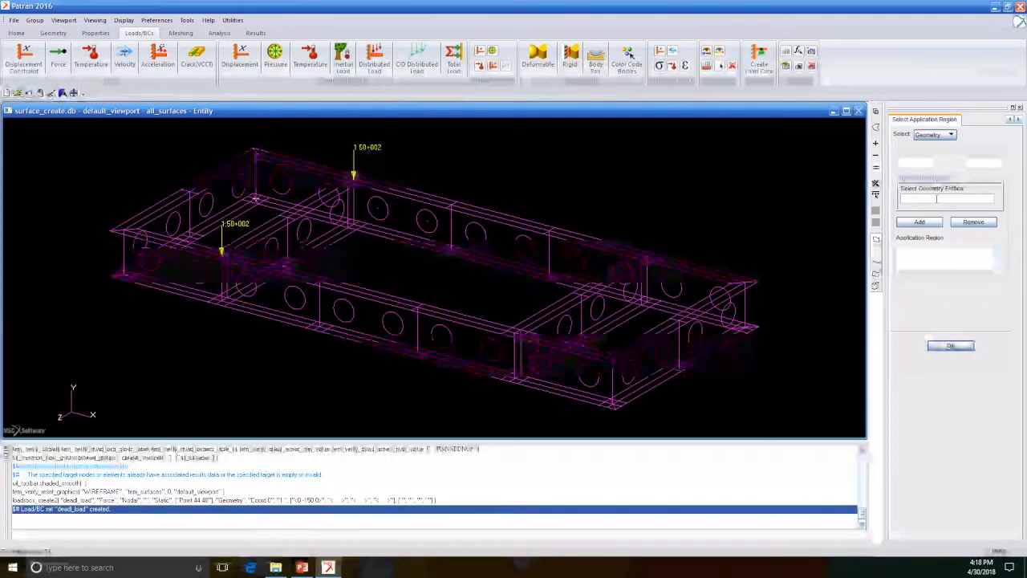
pyautogui.write('Point 1 60')
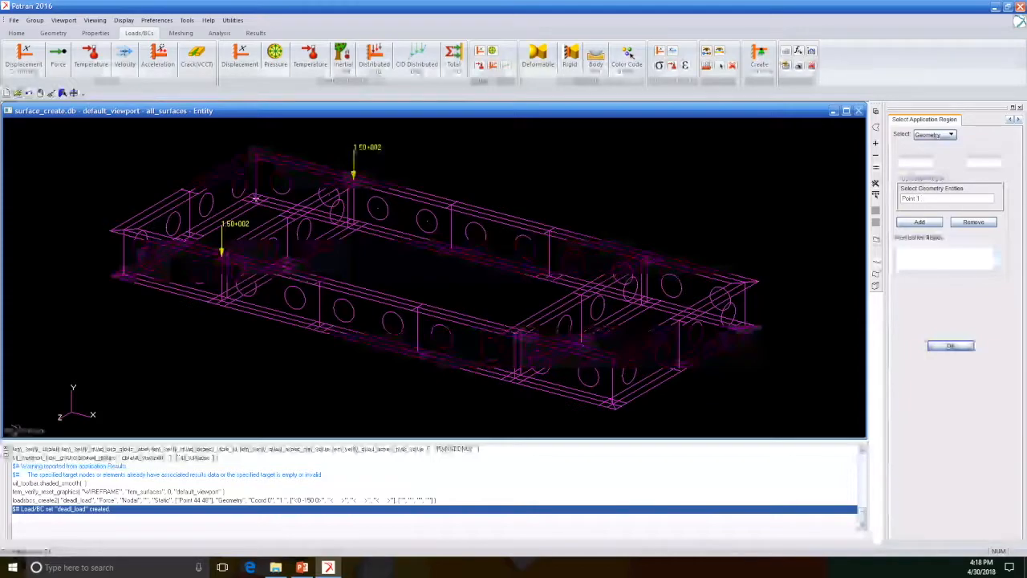
pyautogui.click(920, 223)
pyautogui.click(949, 346)
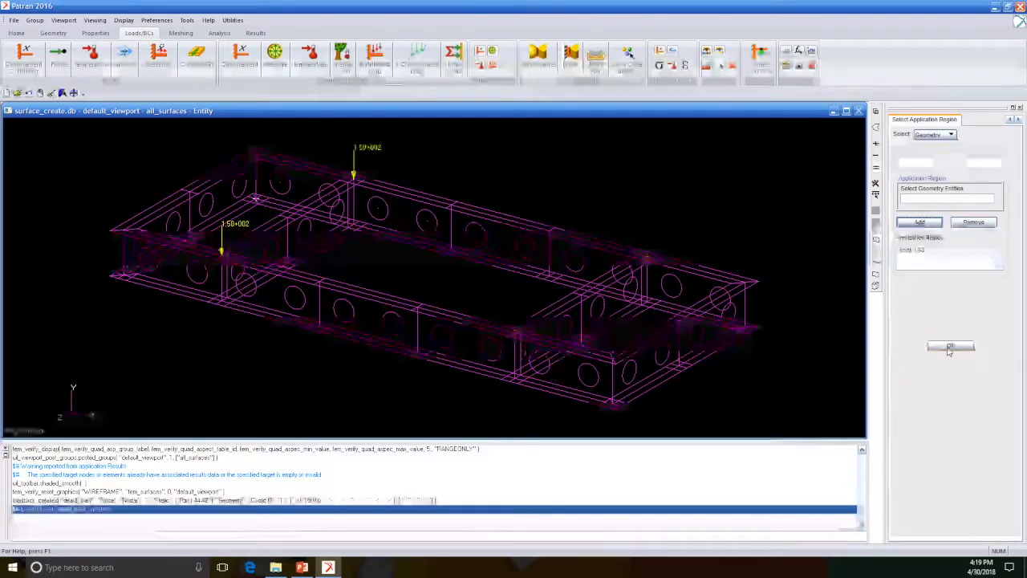
pyautogui.click(949, 347)
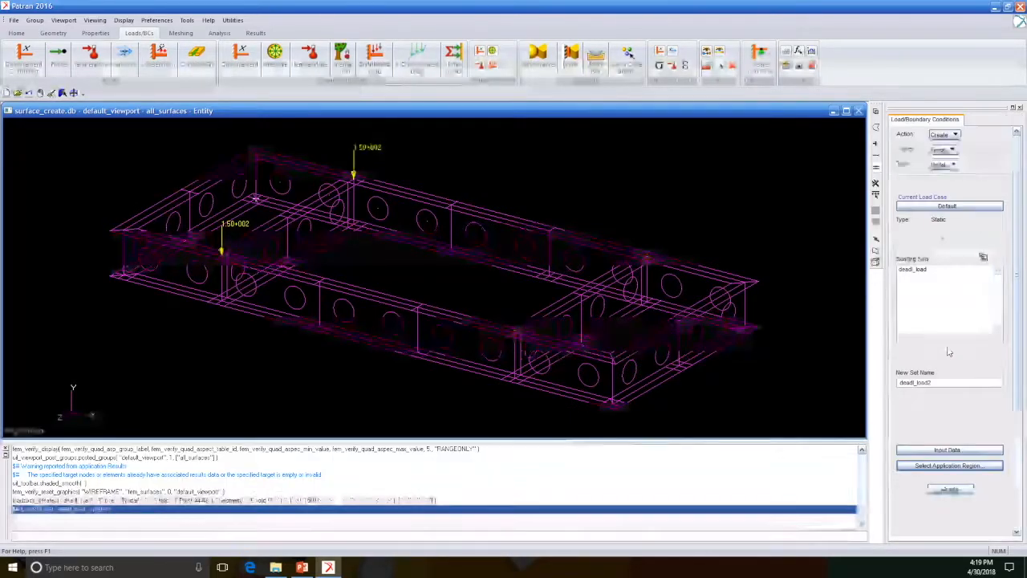
pyautogui.click(951, 489)
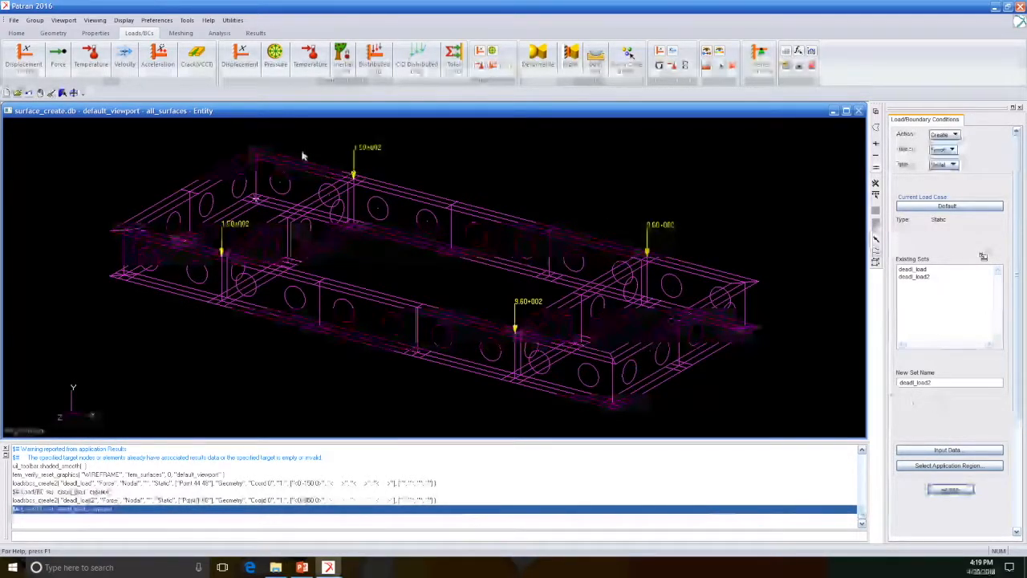
# Define a third nodal force set named op_static_load with a force vector of <0 -100 -100>
pyautogui.click(18, 33)
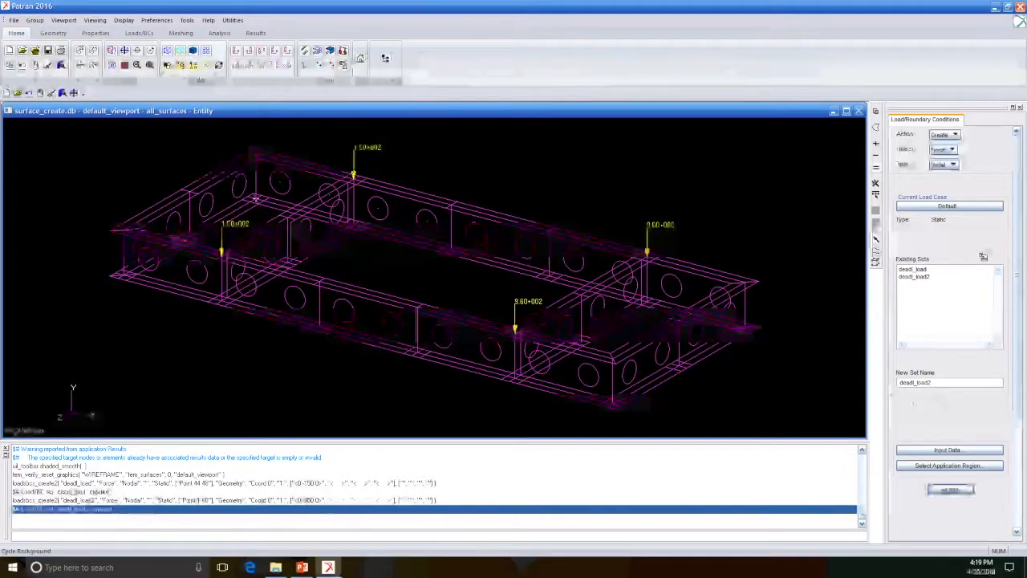
pyautogui.click(138, 66)
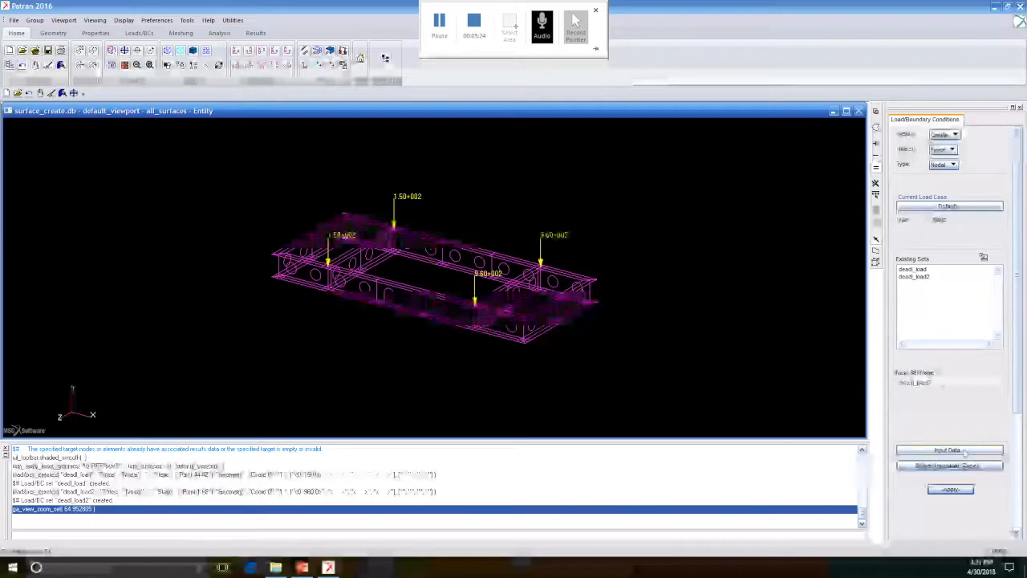
pyautogui.click(930, 382)
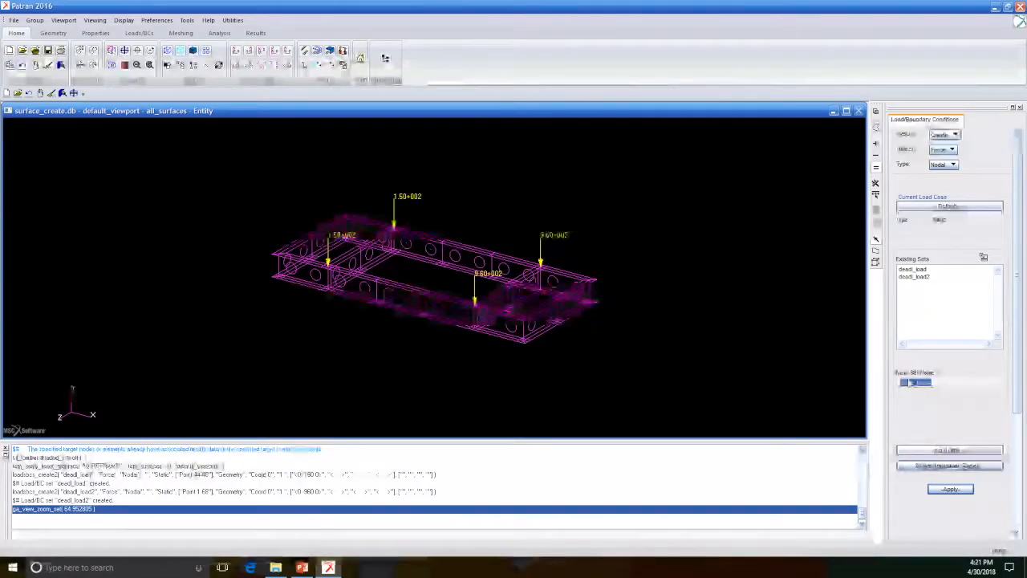
pyautogui.write('m')
pyautogui.write('l_s')
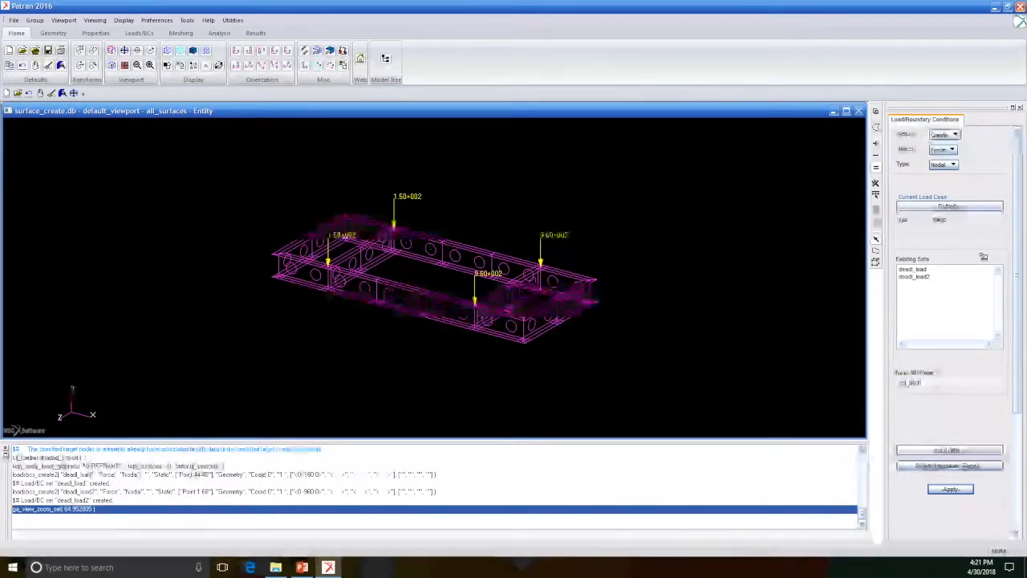
pyautogui.write('haft_load')
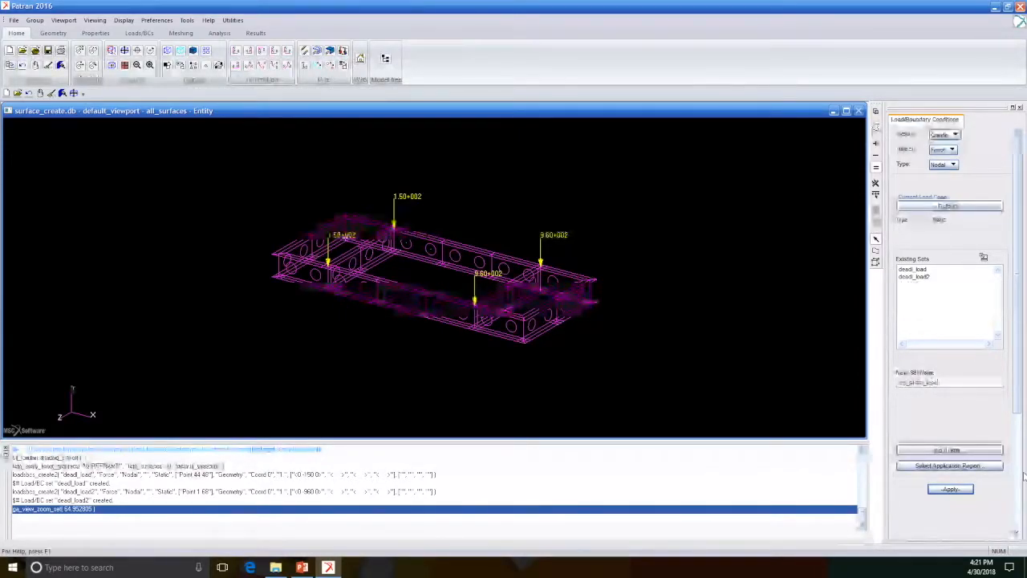
pyautogui.click(949, 449)
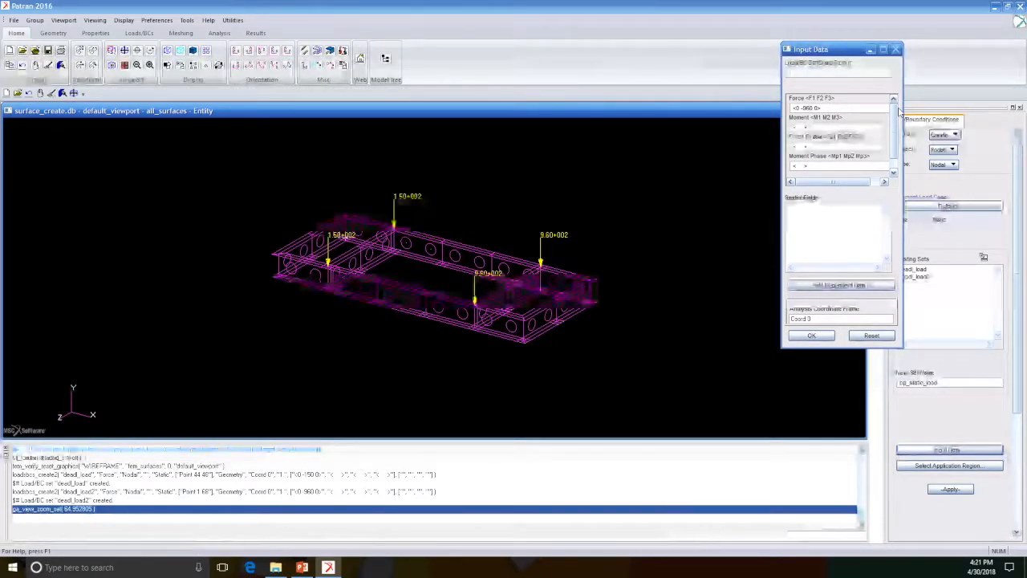
pyautogui.press('BackSpace')
pyautogui.press('BackSpace')
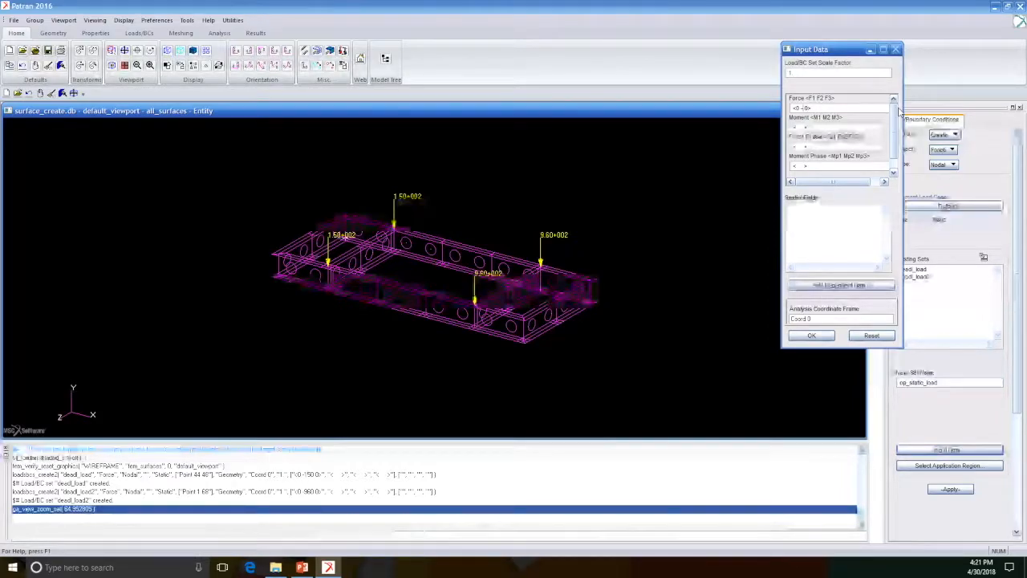
pyautogui.write('100')
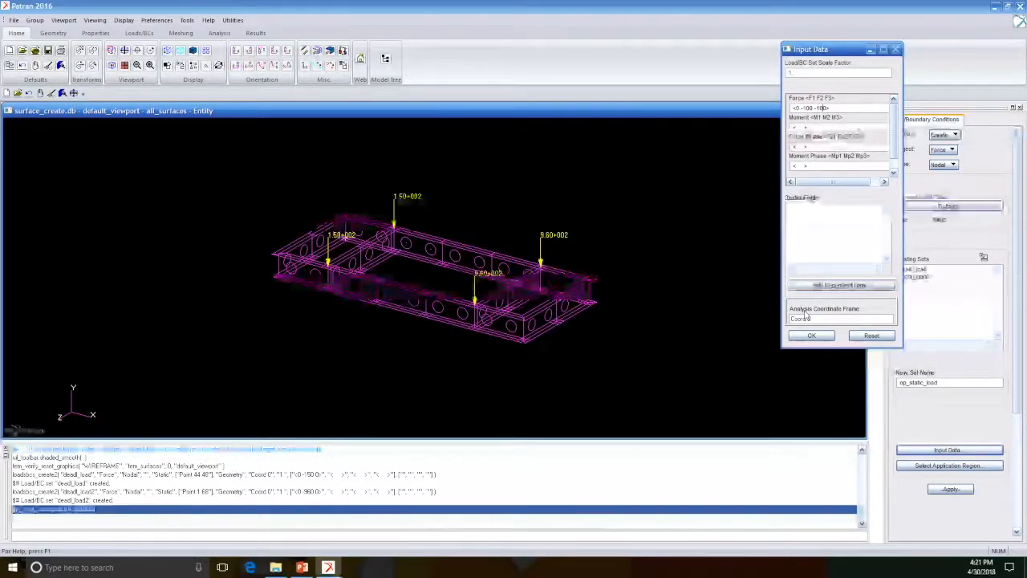
pyautogui.click(813, 336)
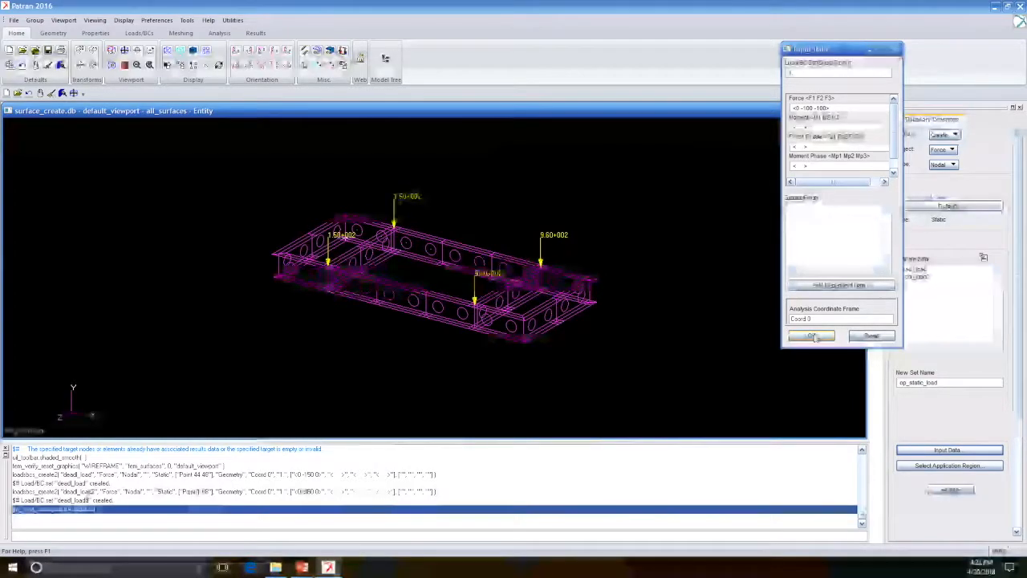
pyautogui.click(812, 337)
# Assign Points 1 and 60 as the application region of op_static_load and create the set
pyautogui.click(947, 466)
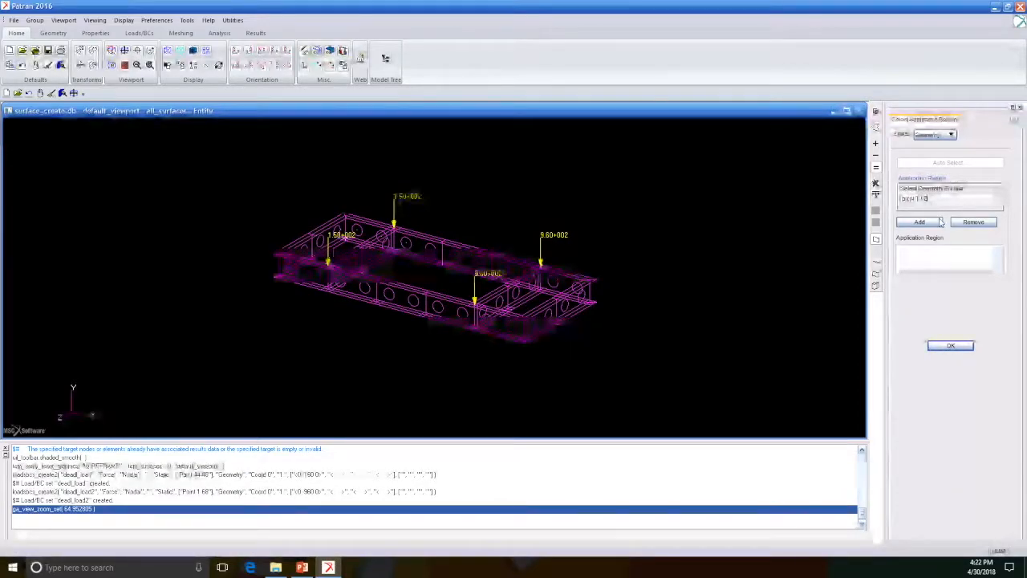
pyautogui.click(915, 225)
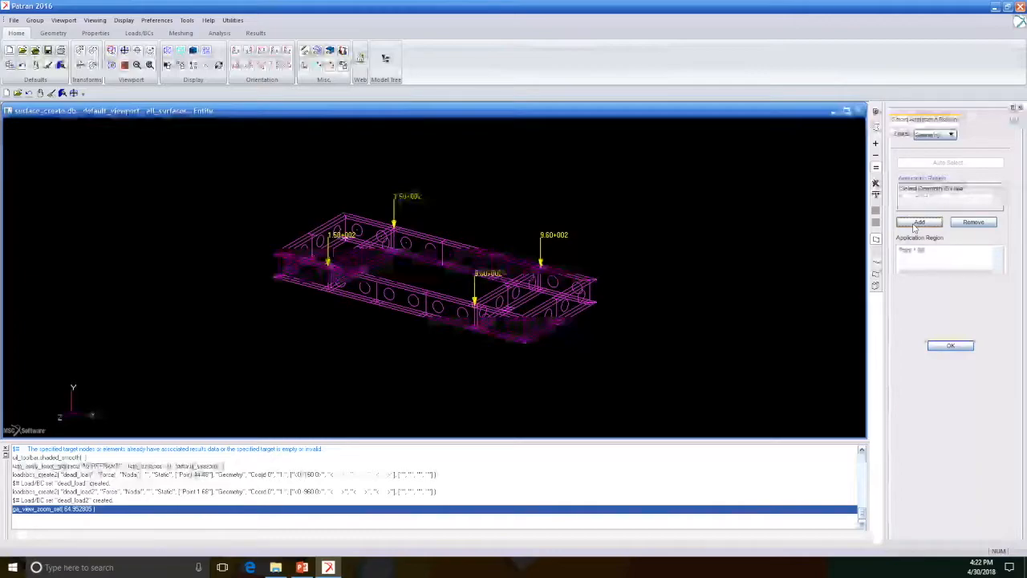
pyautogui.click(951, 346)
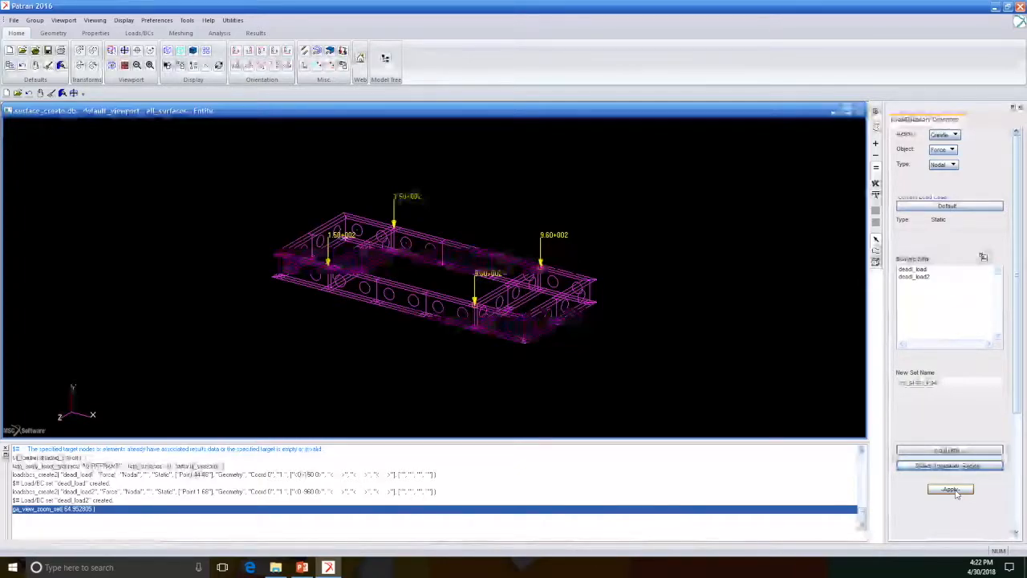
pyautogui.click(953, 491)
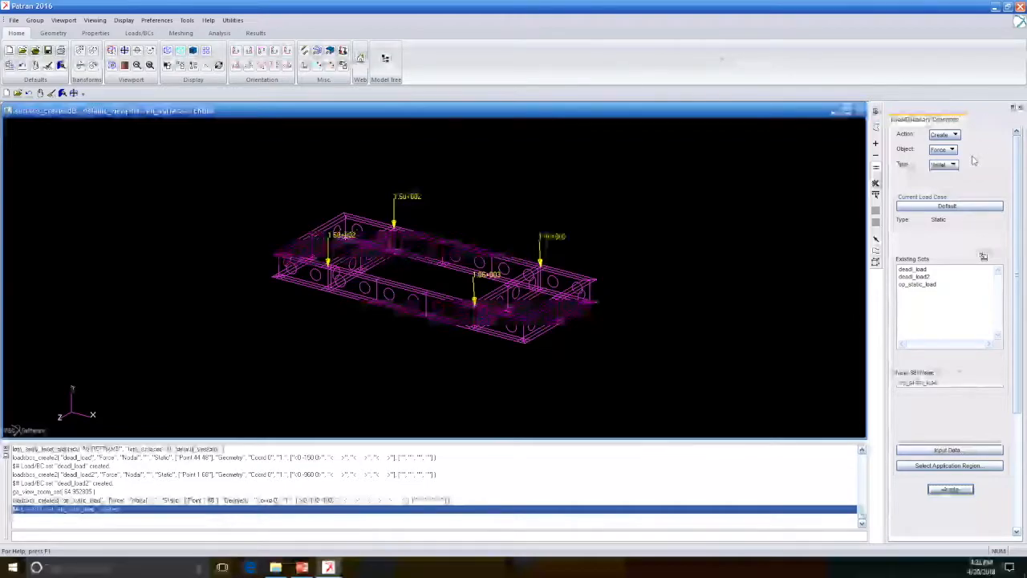
# Create an inertial load set named gravity with a translational acceleration of <0 -386.4 0>
pyautogui.click(953, 151)
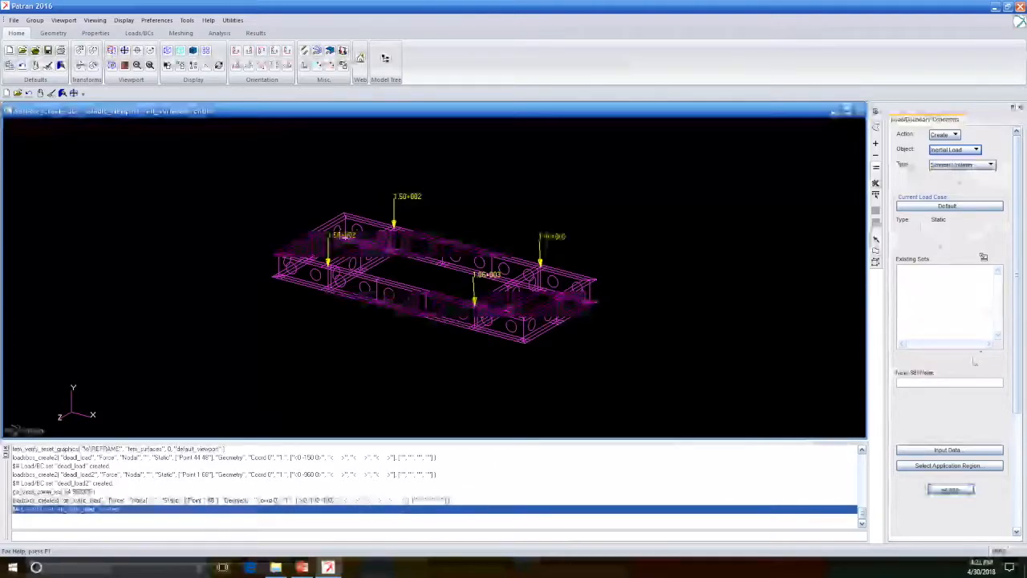
pyautogui.click(944, 383)
pyautogui.write('gravity')
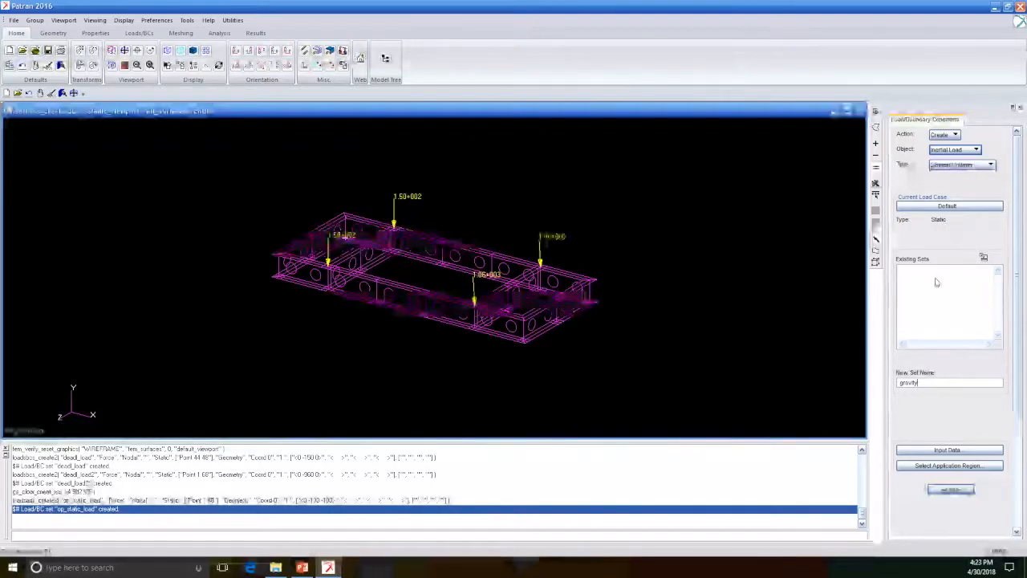
pyautogui.click(947, 449)
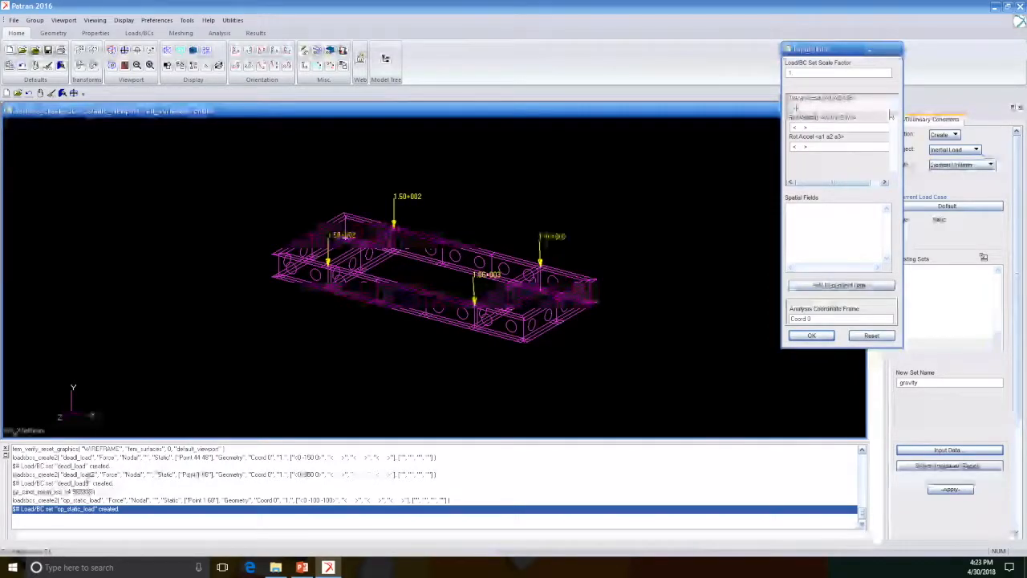
pyautogui.write('-')
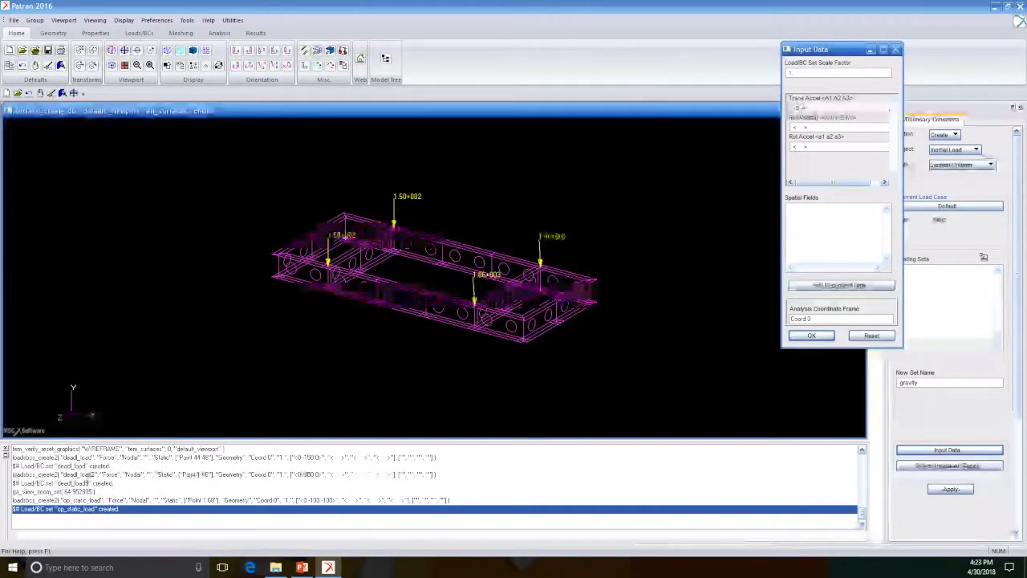
pyautogui.write('386.4 0')
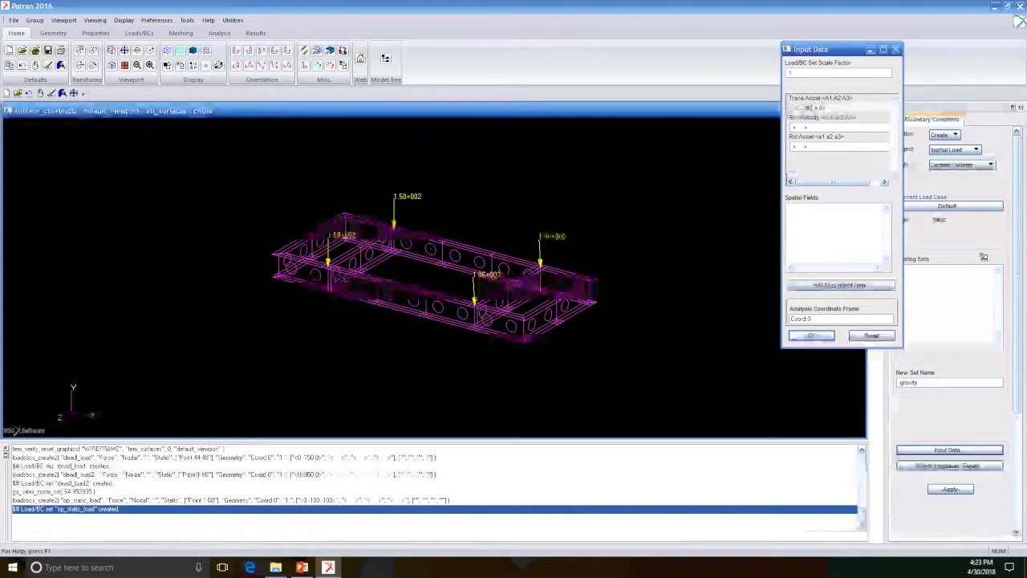
pyautogui.click(827, 336)
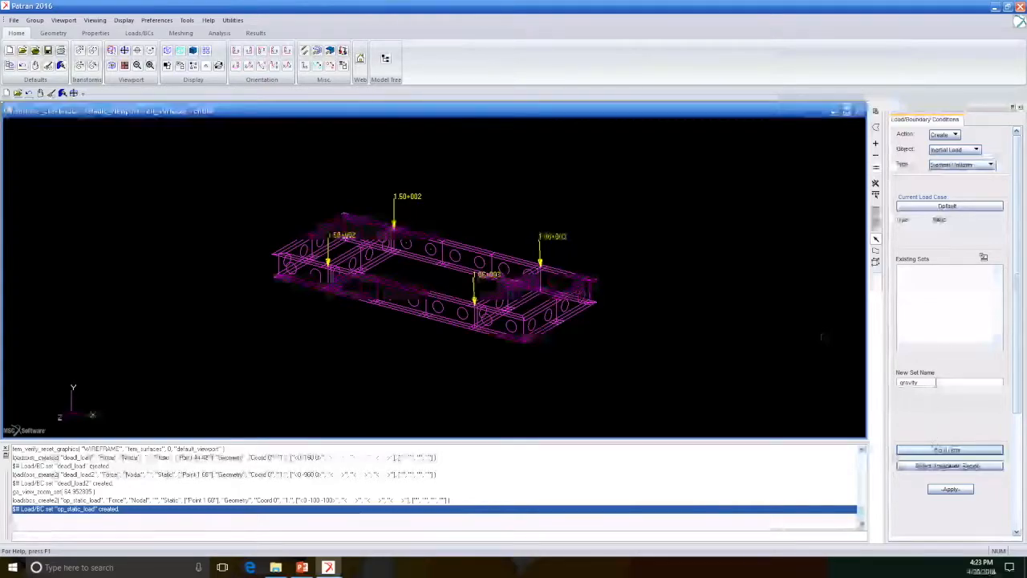
pyautogui.click(954, 491)
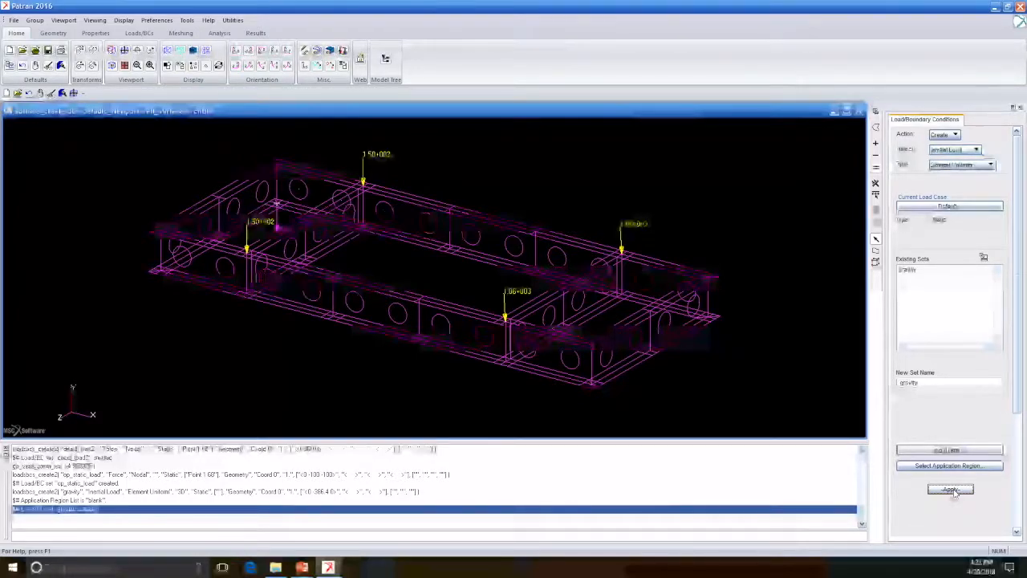
pyautogui.moveTo(447, 5)
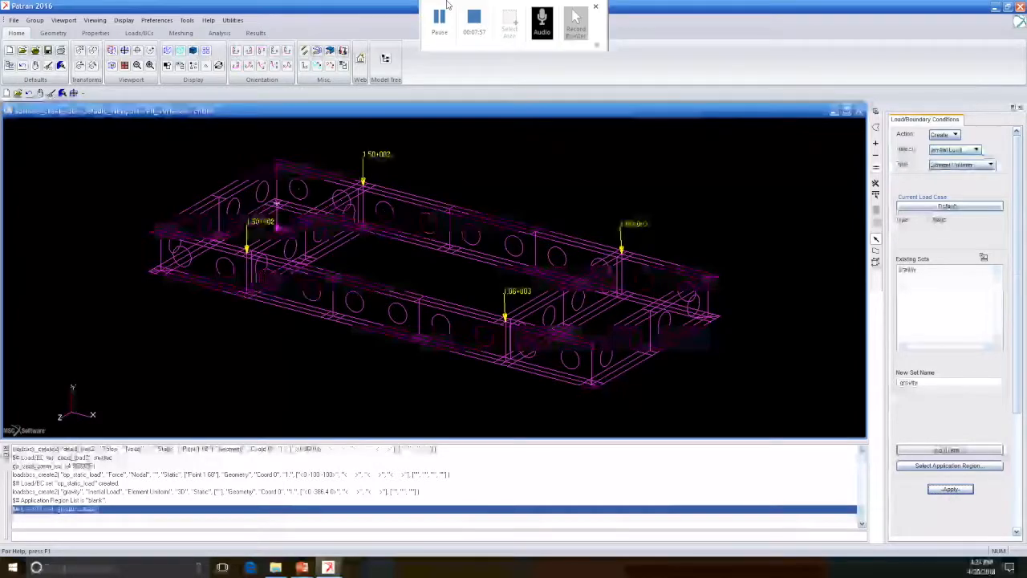
pyautogui.click(444, 22)
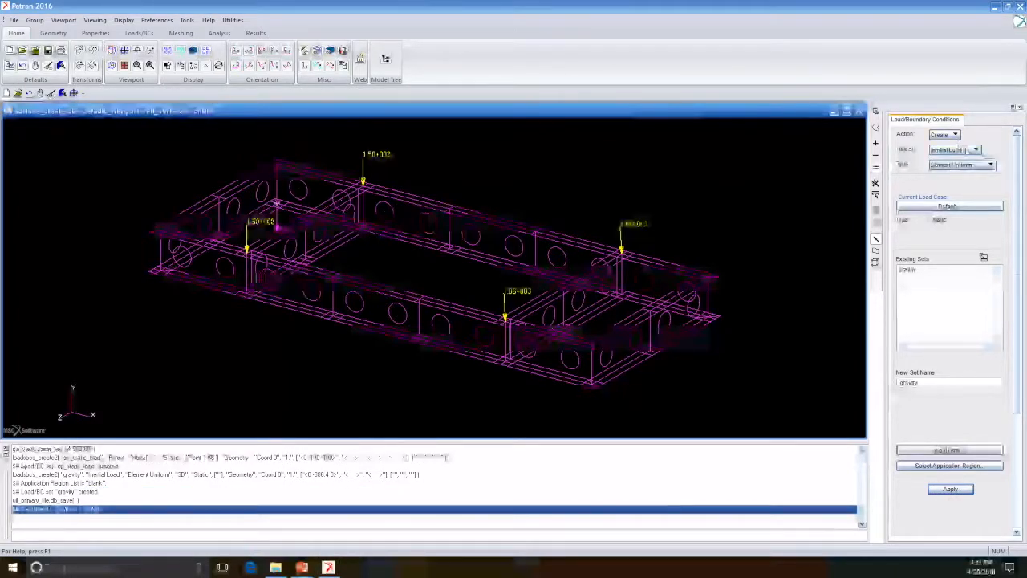
# Define a nodal displacement set named fix_base with translations fixed at <0 0 0>
pyautogui.click(955, 149)
pyautogui.click(949, 161)
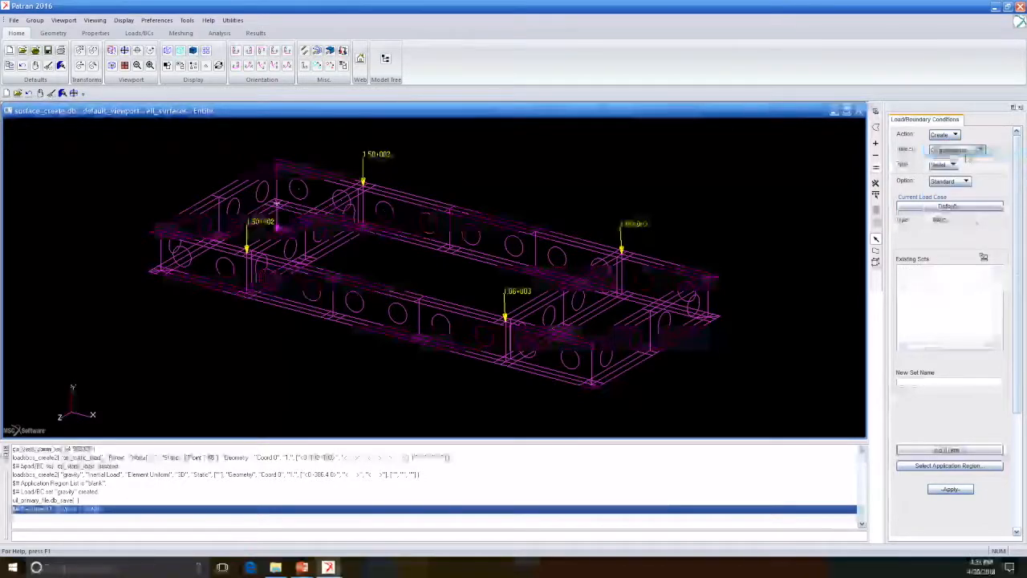
pyautogui.click(951, 165)
pyautogui.click(941, 167)
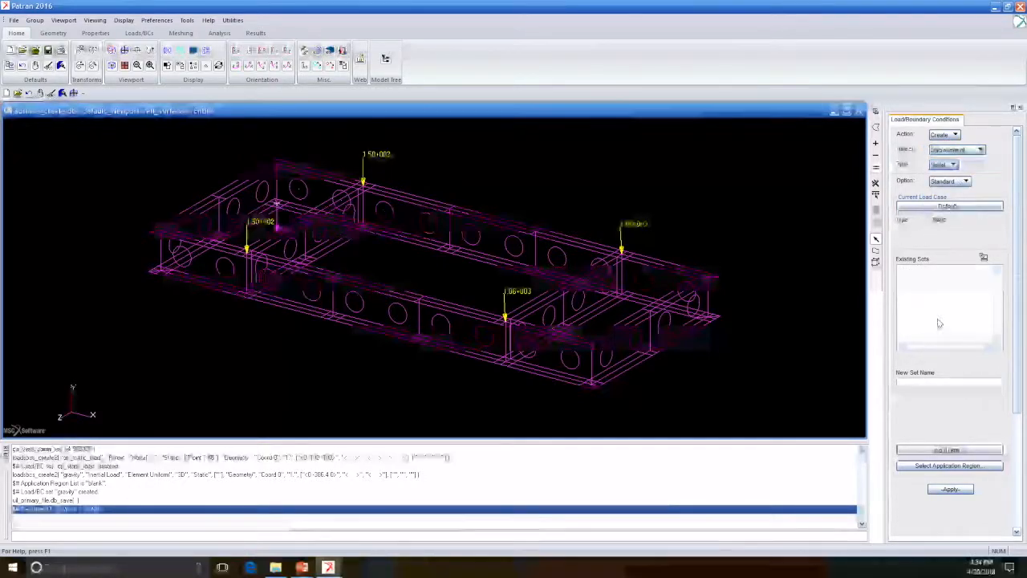
pyautogui.click(940, 382)
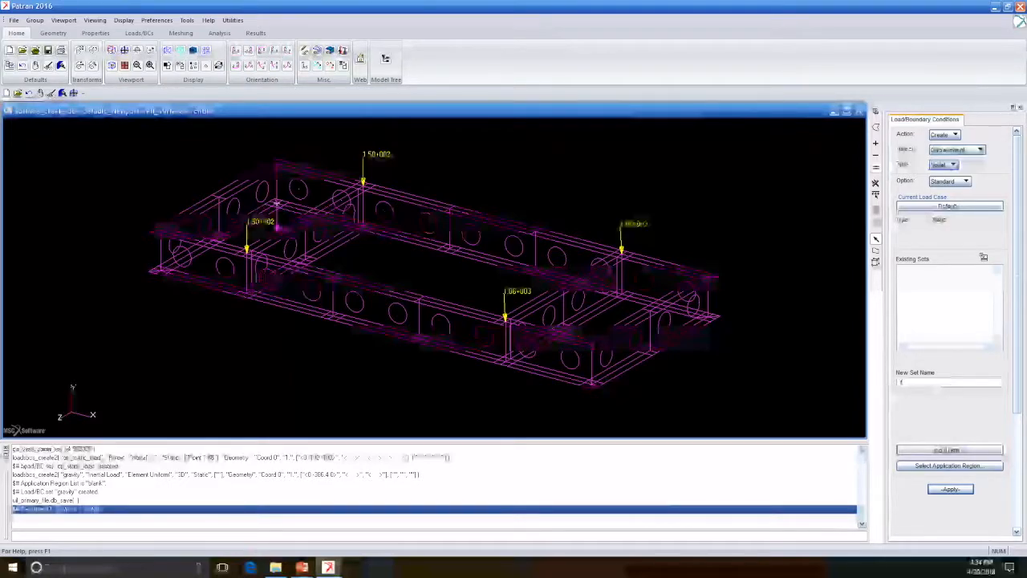
pyautogui.write('fix_front')
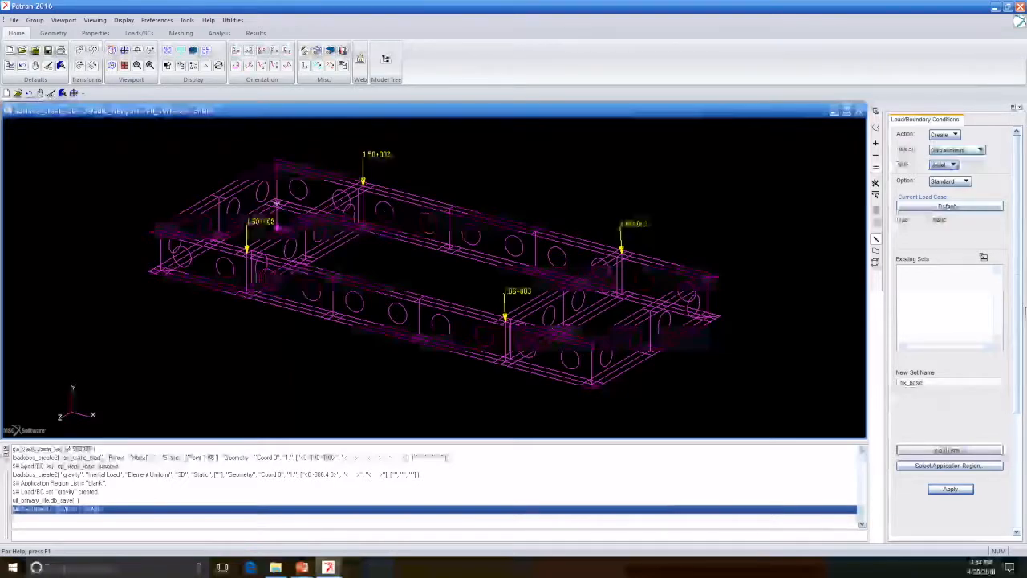
pyautogui.click(955, 451)
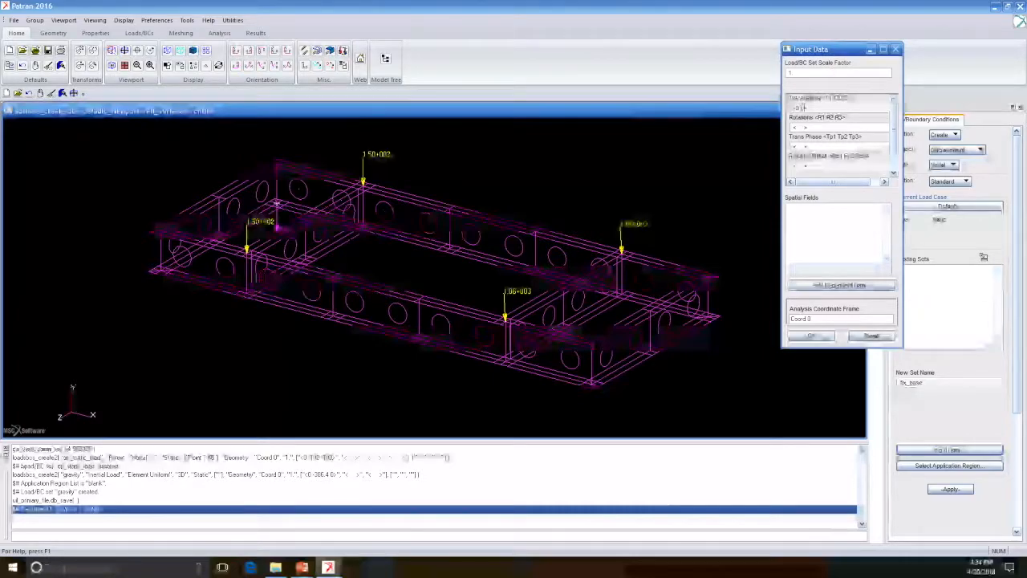
pyautogui.click(812, 337)
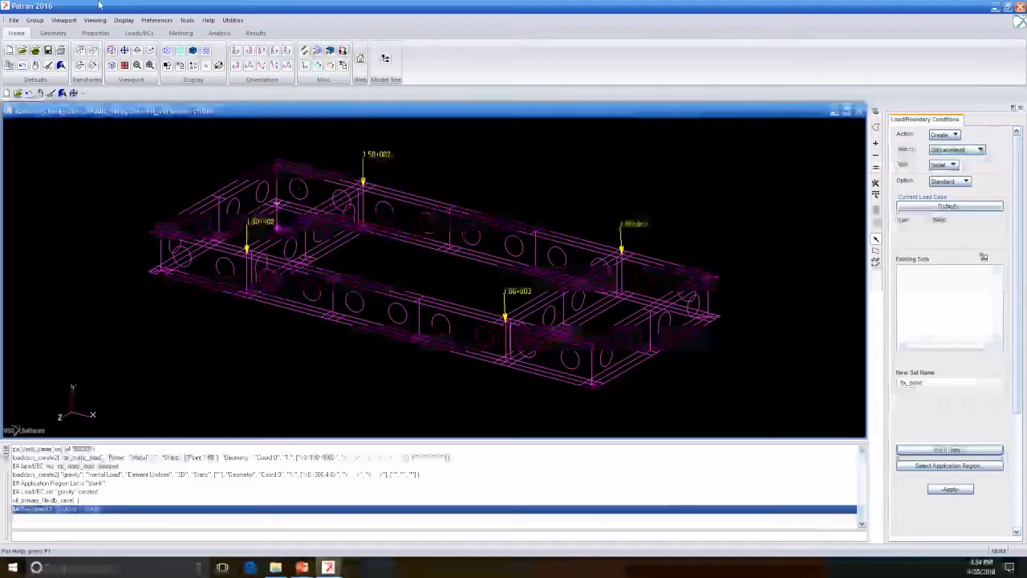
pyautogui.click(971, 450)
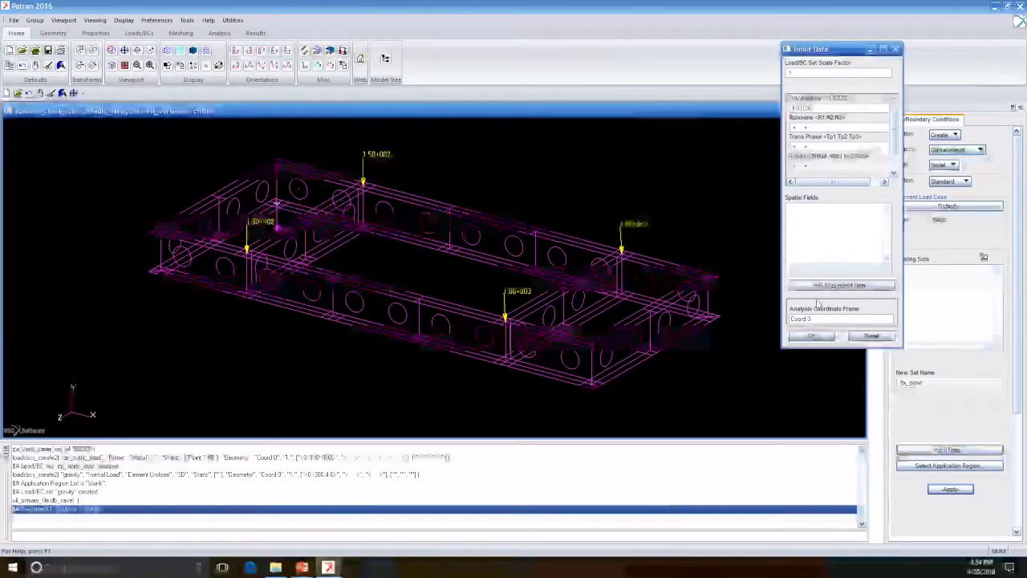
pyautogui.click(812, 337)
# Assign Points 3, 11, 148 and 159 at the frame's bottom corners as the application region of fix_base and create the set
pyautogui.click(925, 466)
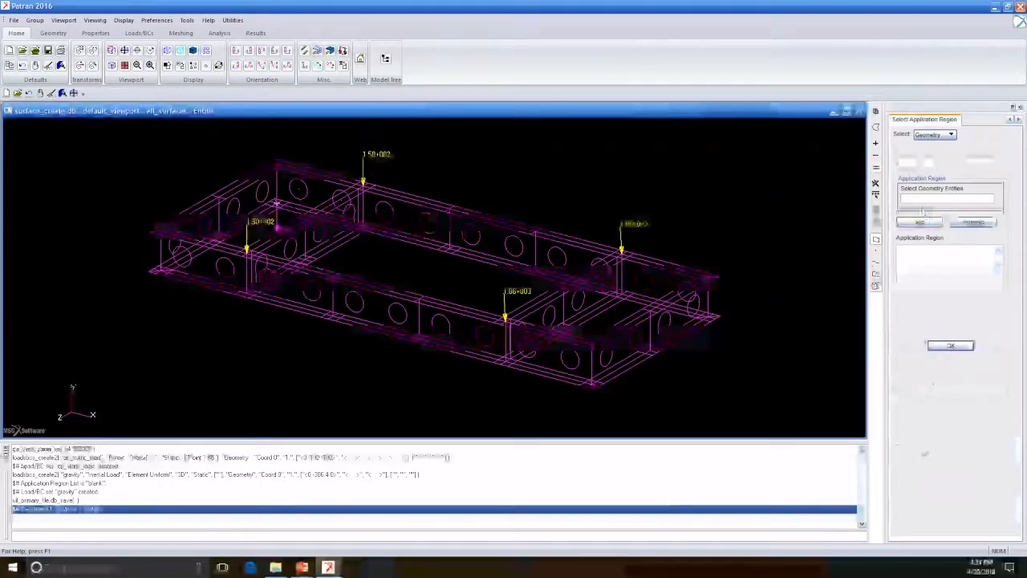
pyautogui.click(440, 24)
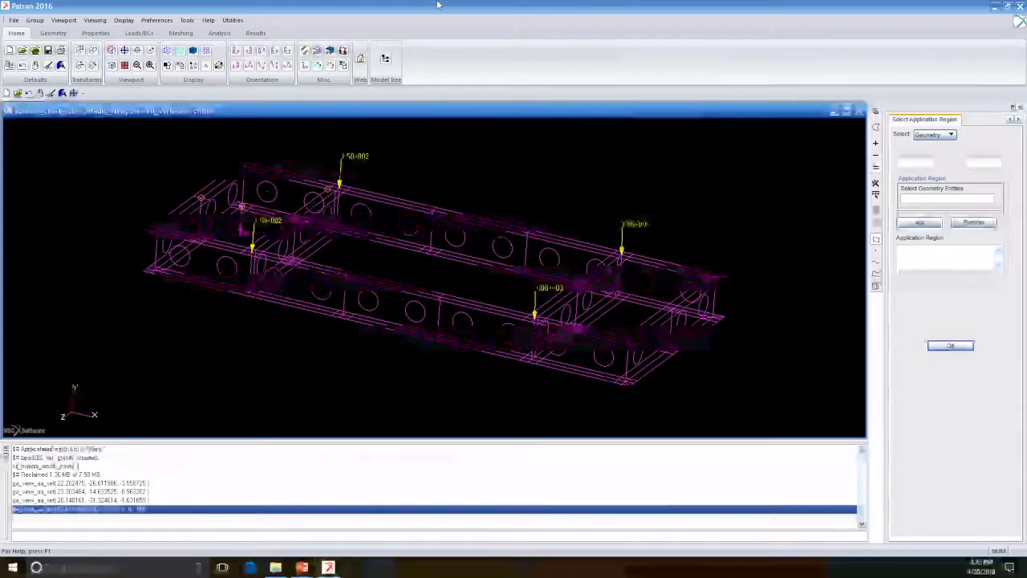
pyautogui.click(974, 200)
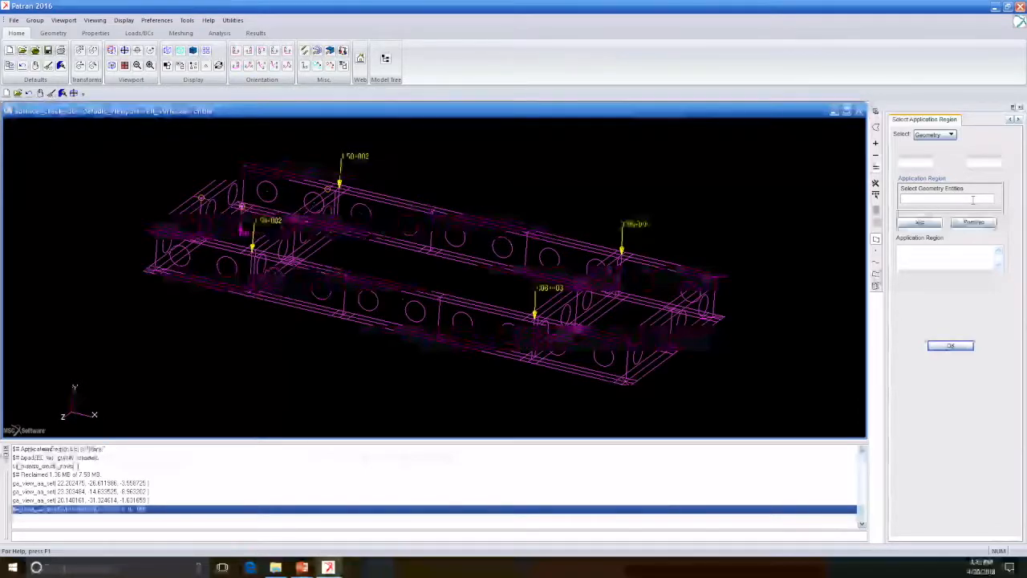
pyautogui.write('point')
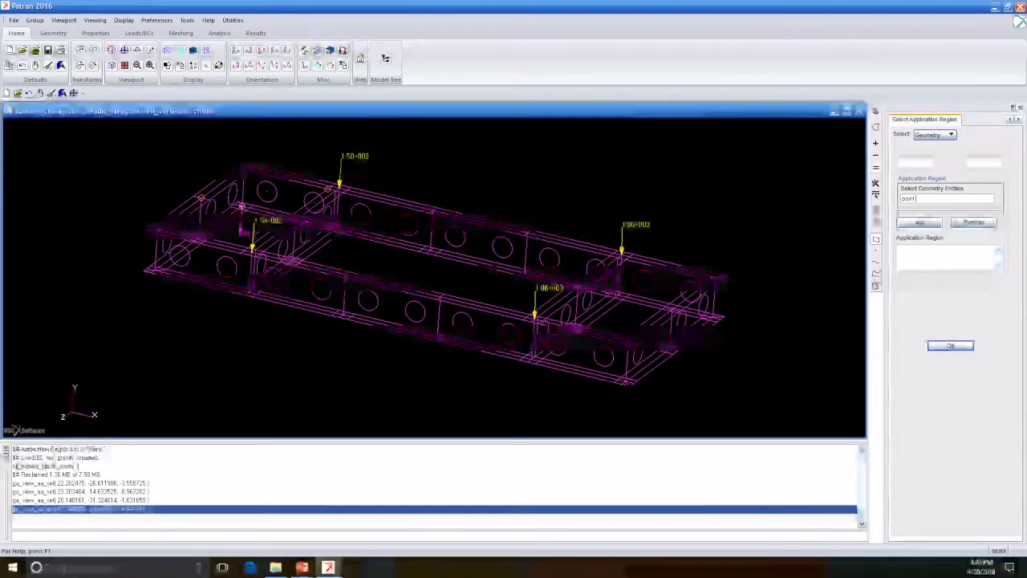
pyautogui.write(' 14')
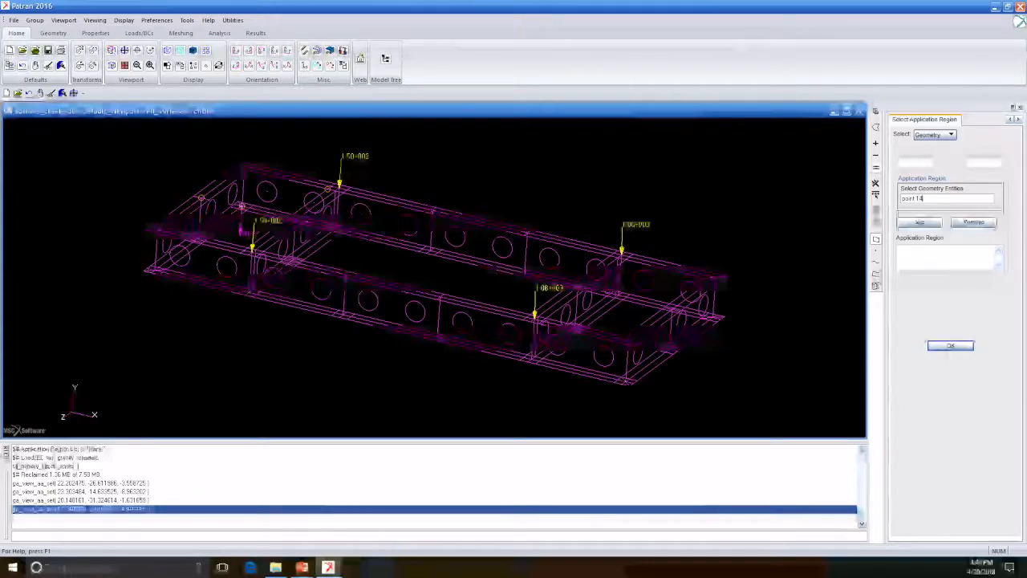
pyautogui.write('0 11')
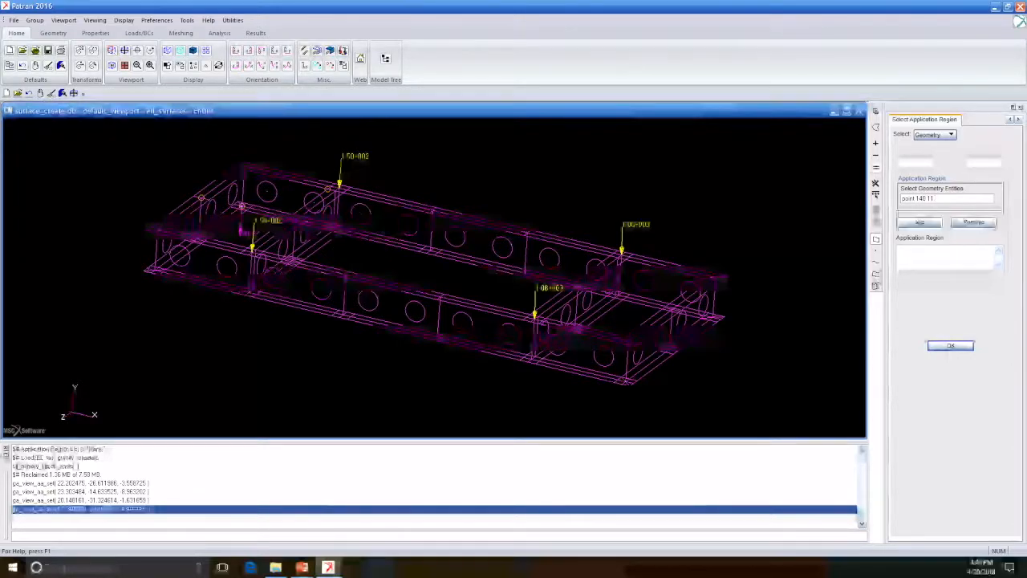
pyautogui.write(' 3 159')
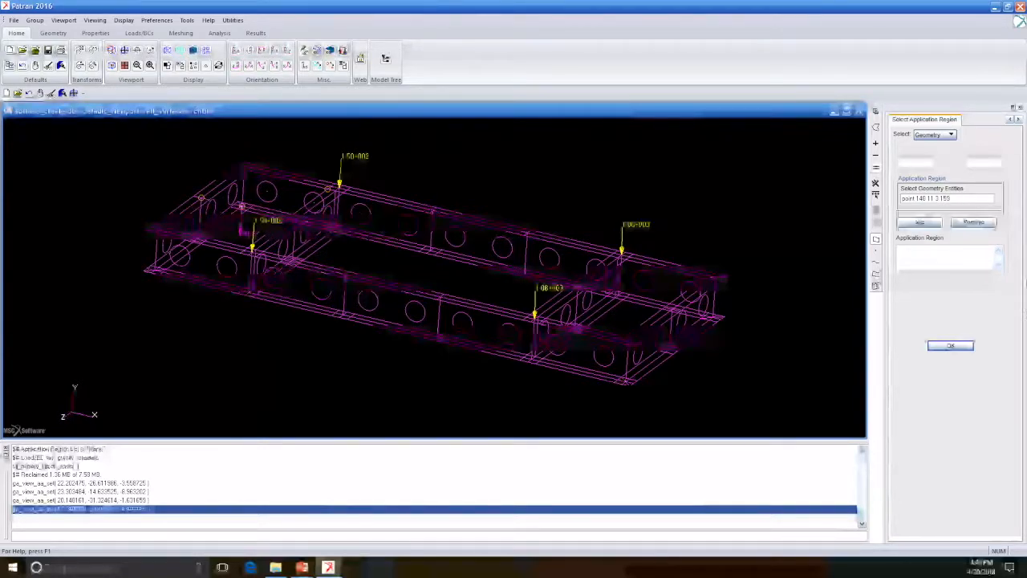
pyautogui.click(931, 223)
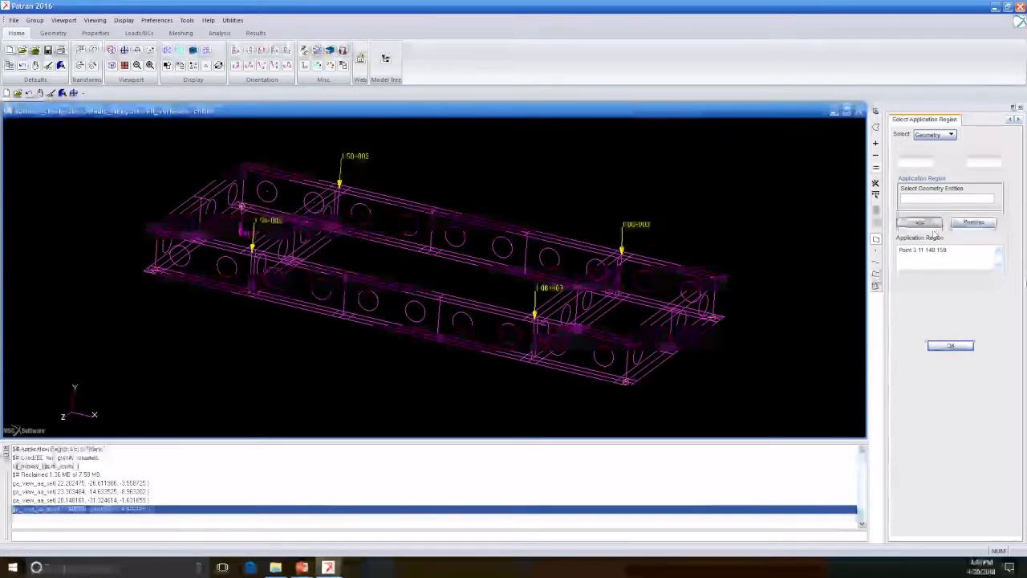
pyautogui.click(954, 347)
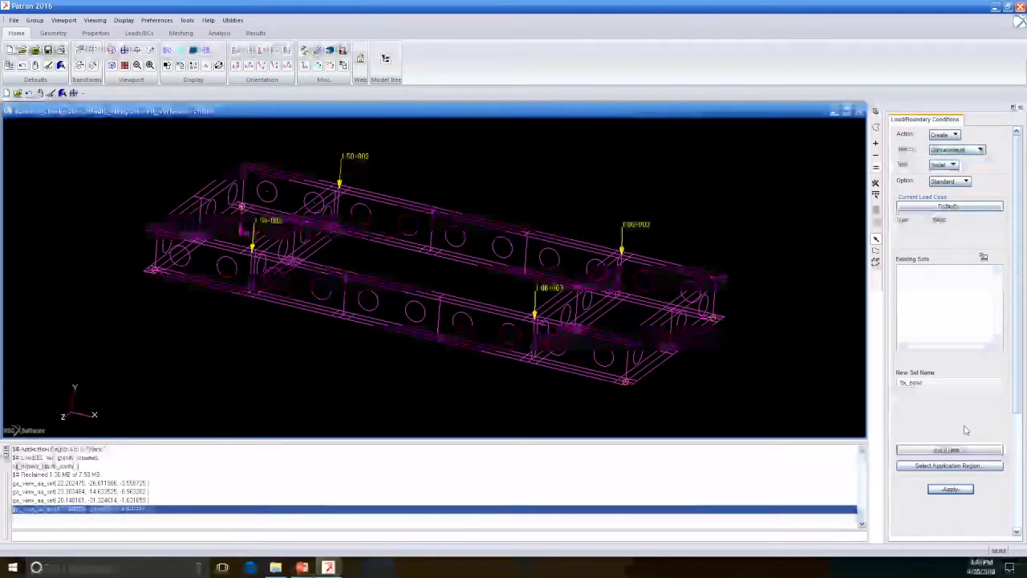
pyautogui.click(952, 489)
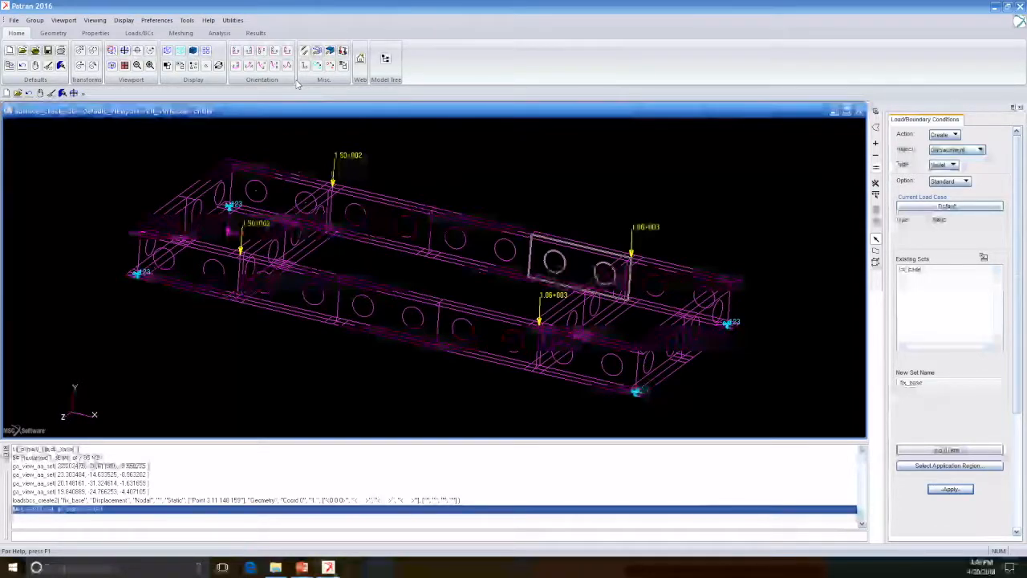
# Turn off the display of load/BC and element property values so only the vectors and constraint markers are drawn
pyautogui.click(250, 69)
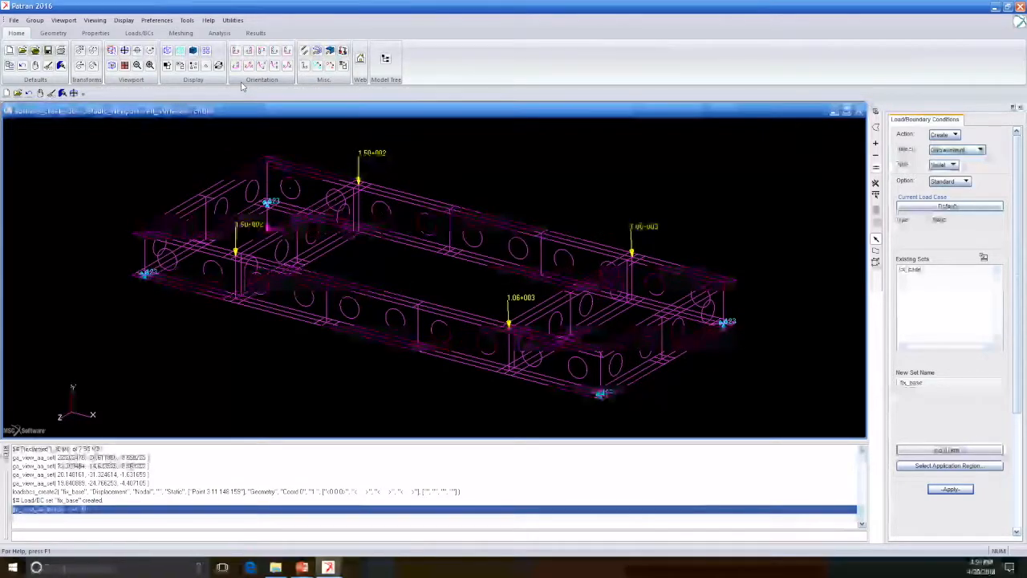
pyautogui.click(123, 20)
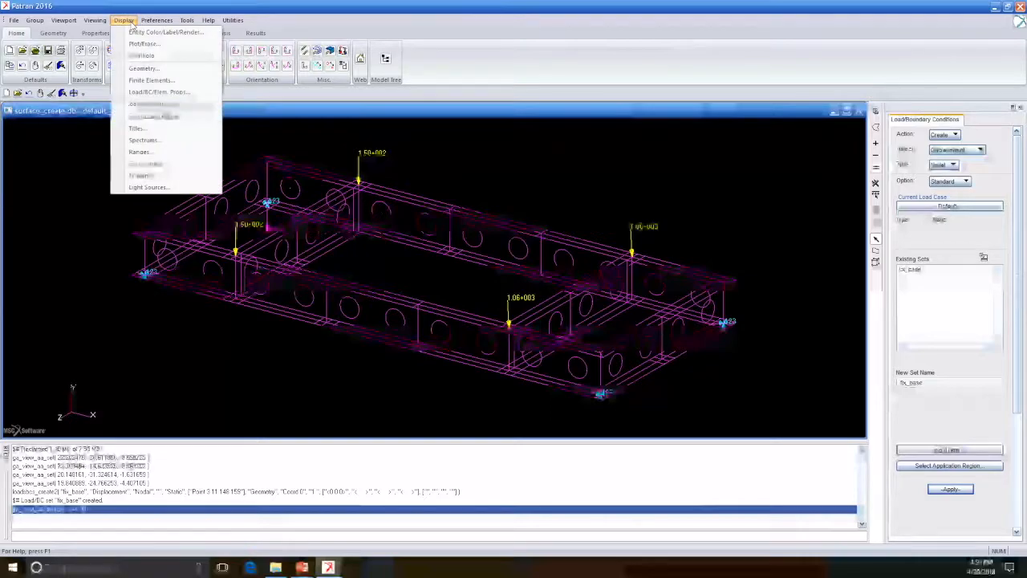
pyautogui.click(169, 93)
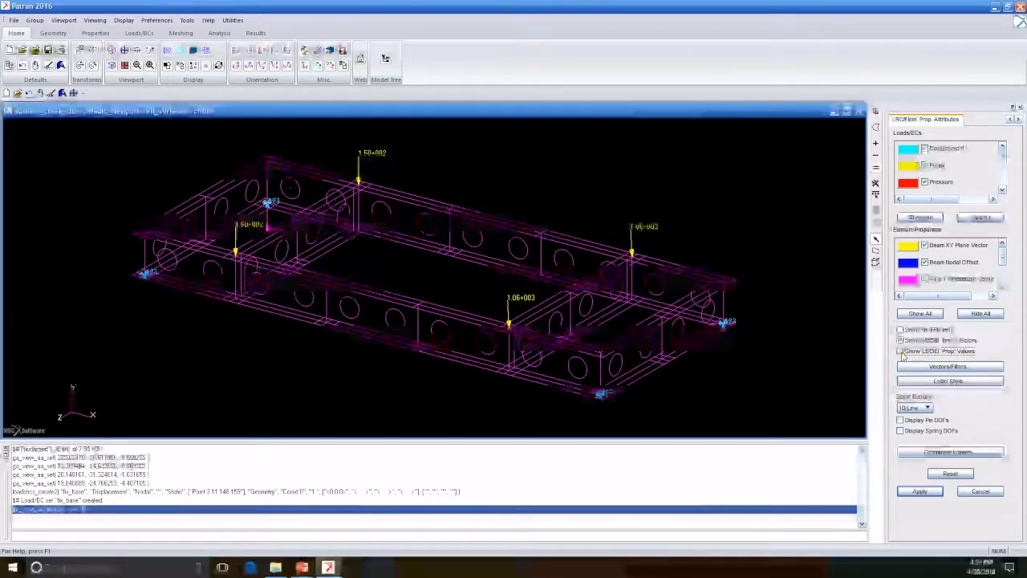
pyautogui.click(923, 493)
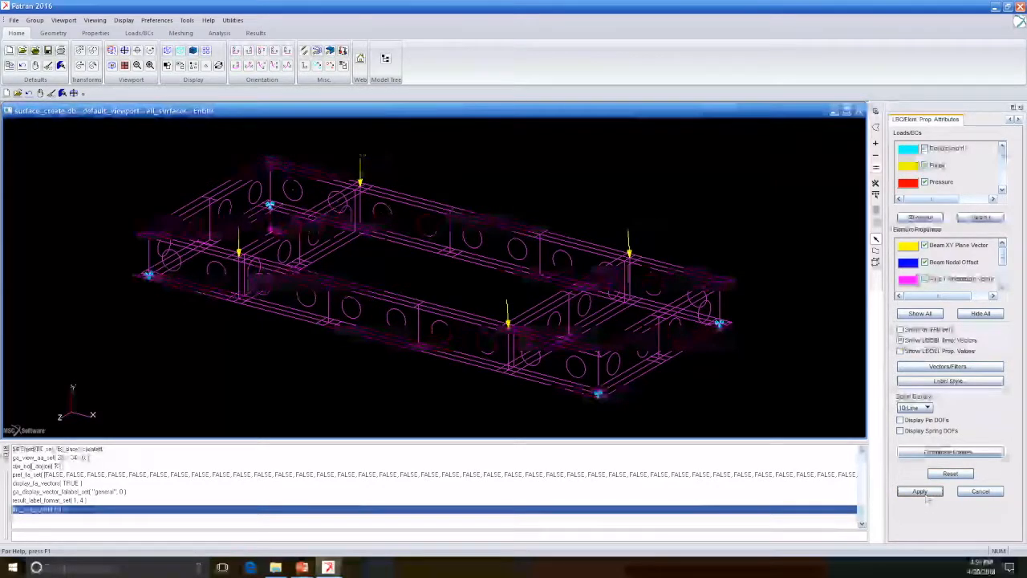
pyautogui.click(980, 491)
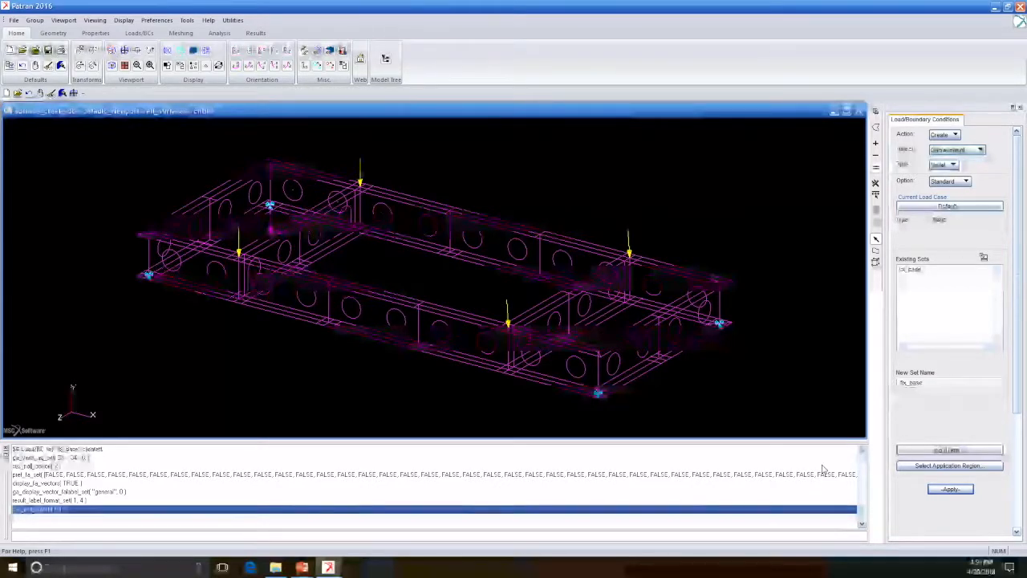
# Start a new isotropic material named aluminum
pyautogui.click(88, 35)
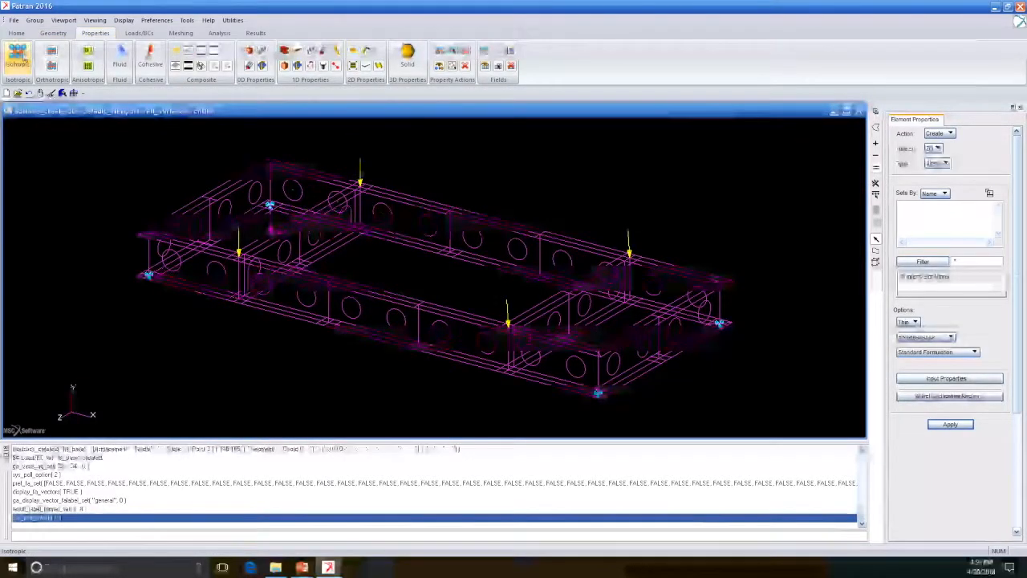
pyautogui.click(19, 58)
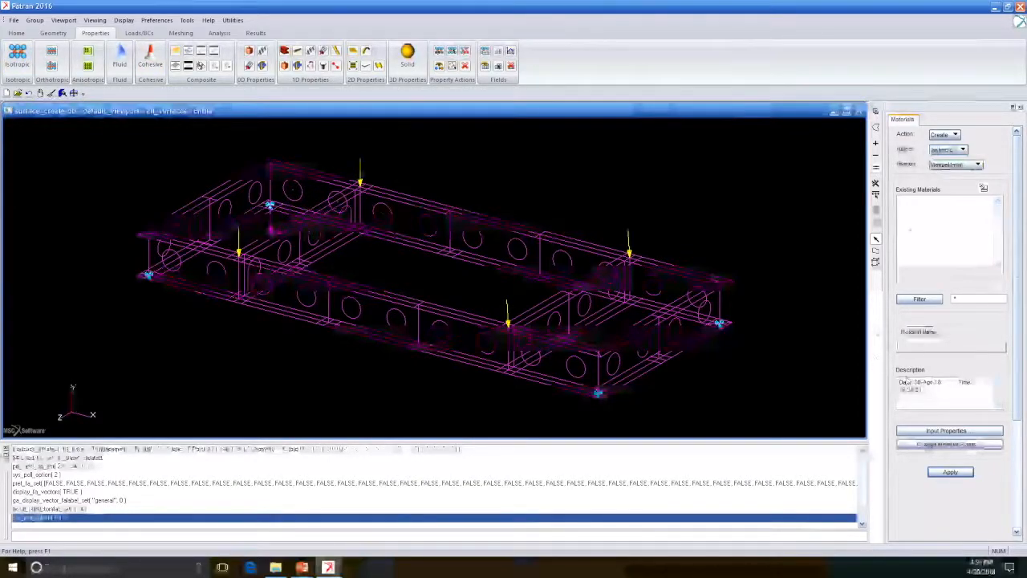
pyautogui.click(921, 343)
pyautogui.write('a')
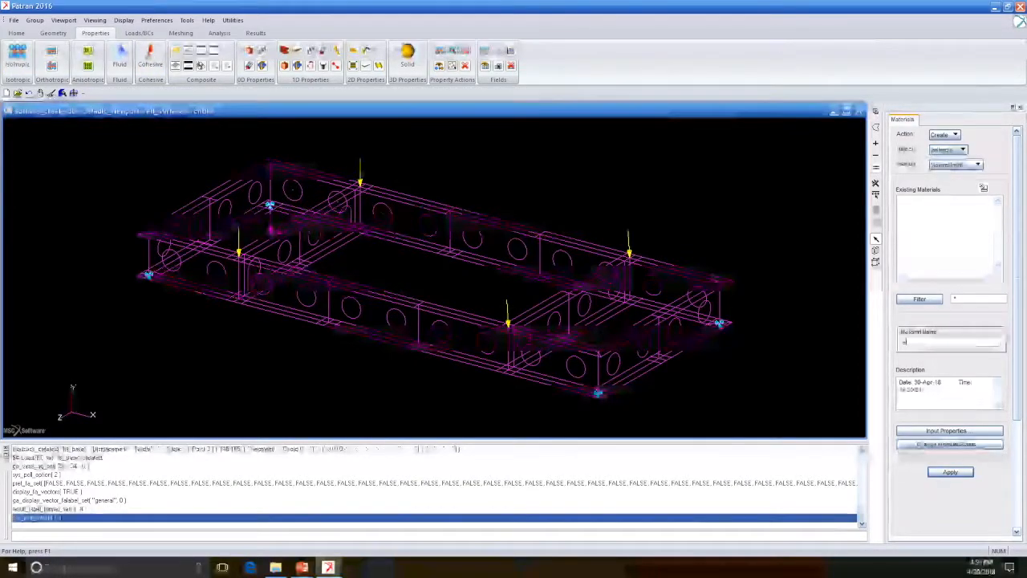
pyautogui.write('luminum')
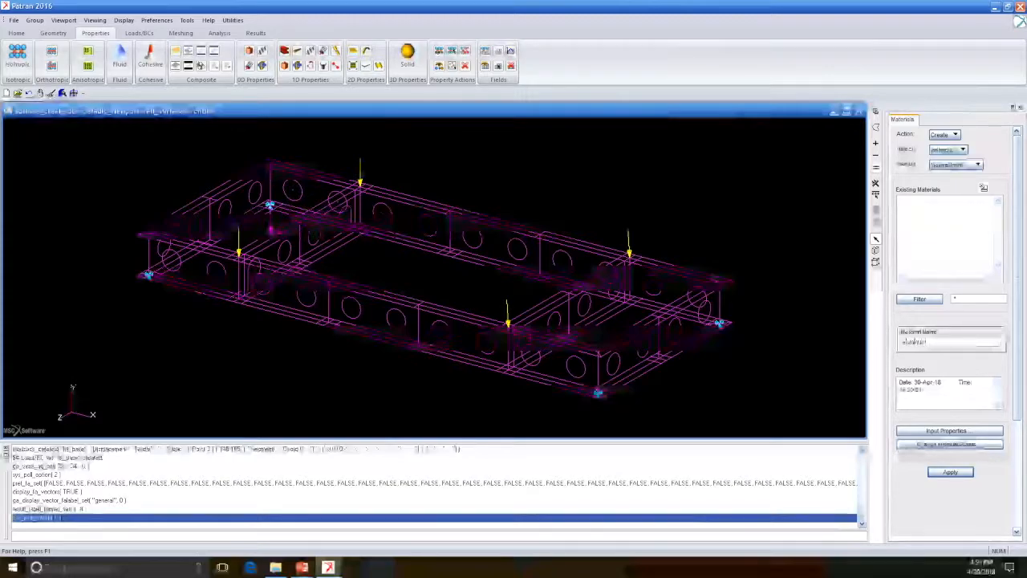
# Give aluminum linear elastic properties of elastic modulus 10e6, Poisson's ratio 0.3 and density 2.61e-4, and create the material
pyautogui.click(953, 431)
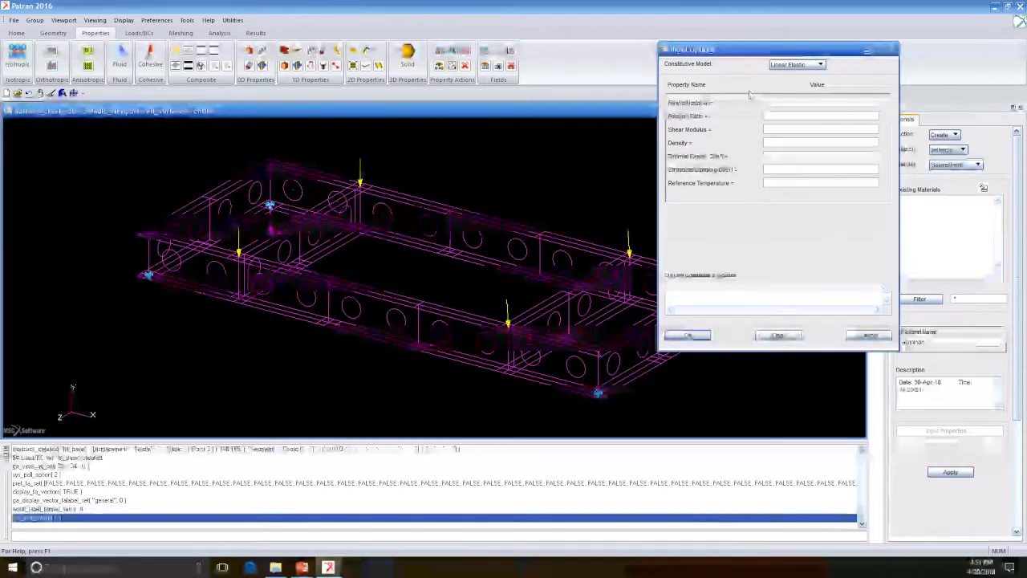
pyautogui.write('10e')
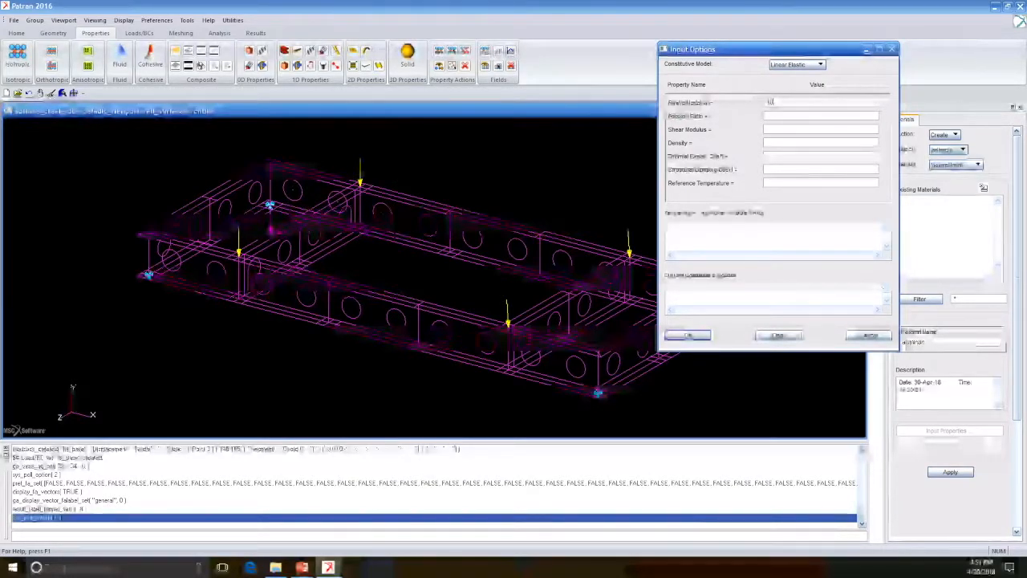
pyautogui.write('6')
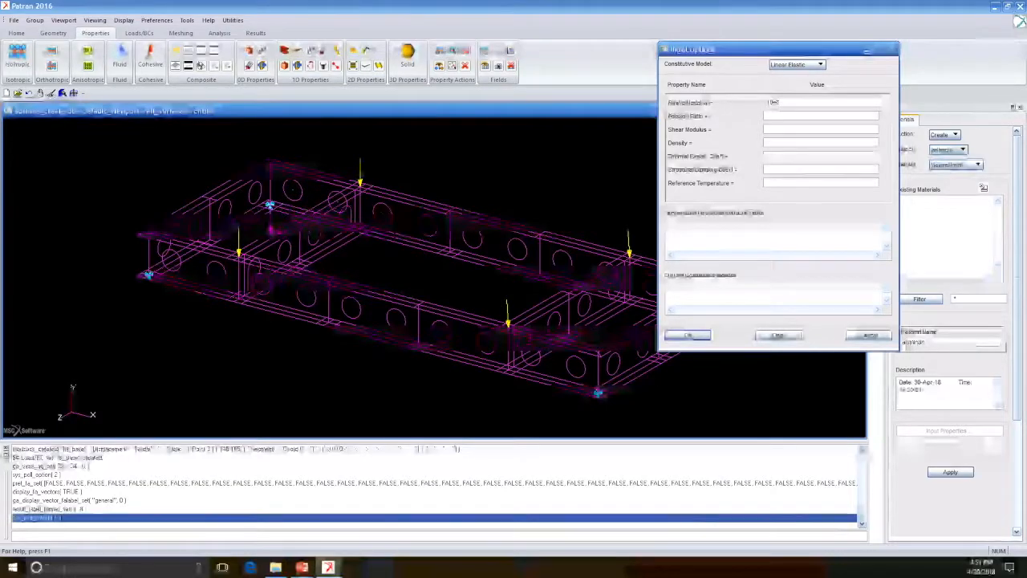
pyautogui.write('0.3')
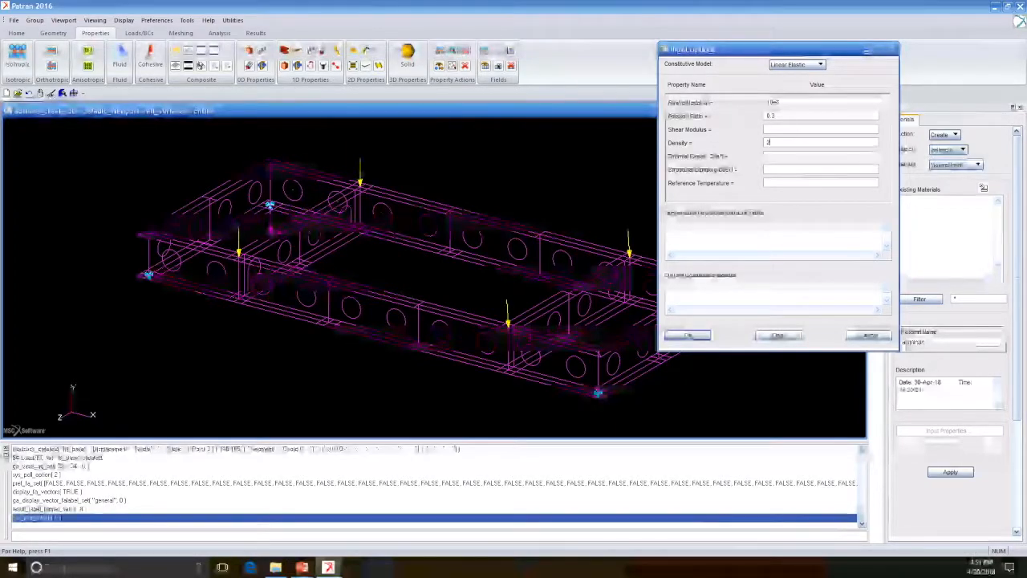
pyautogui.write('1e-4')
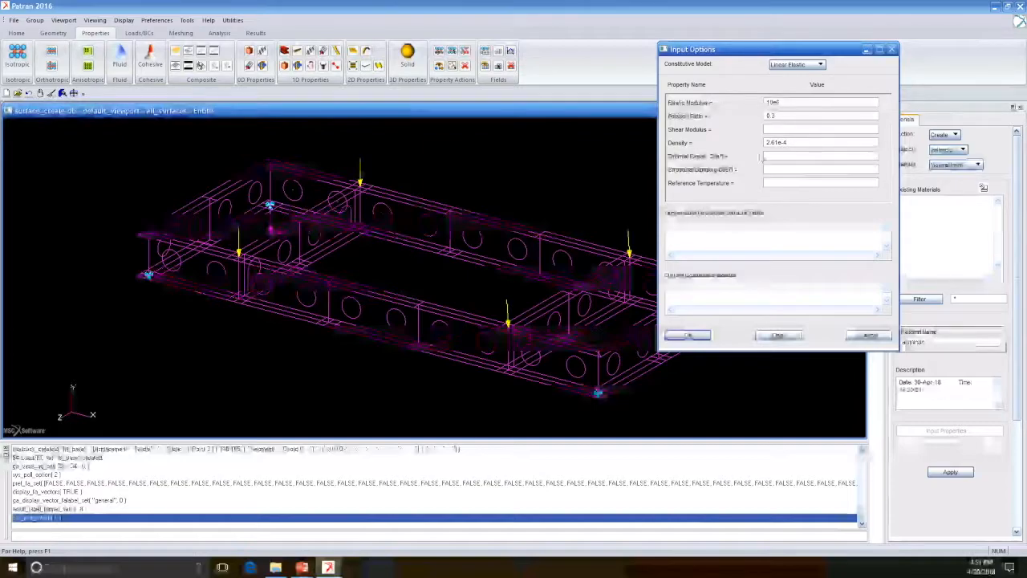
pyautogui.click(695, 337)
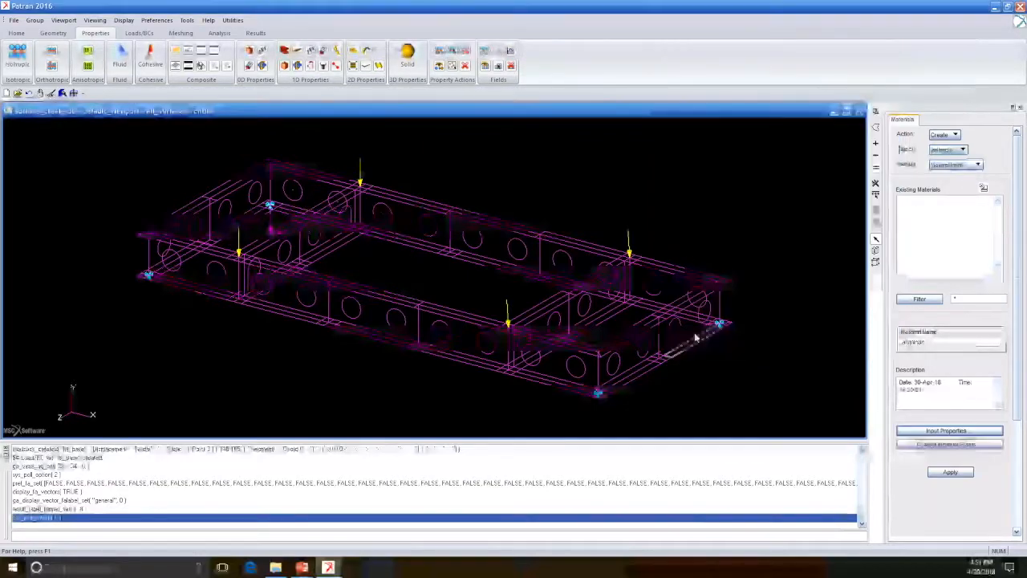
pyautogui.click(966, 472)
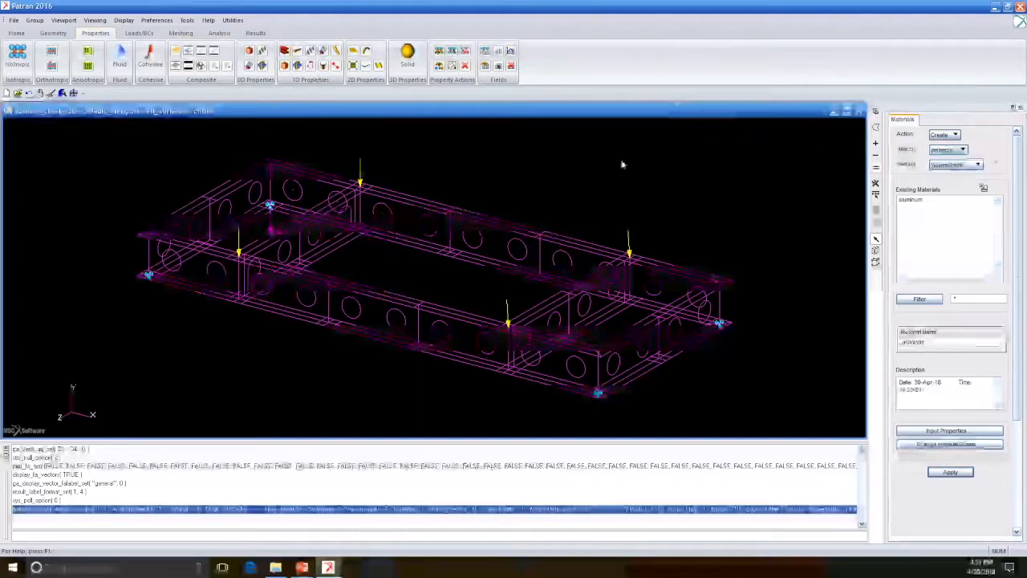
pyautogui.click(963, 150)
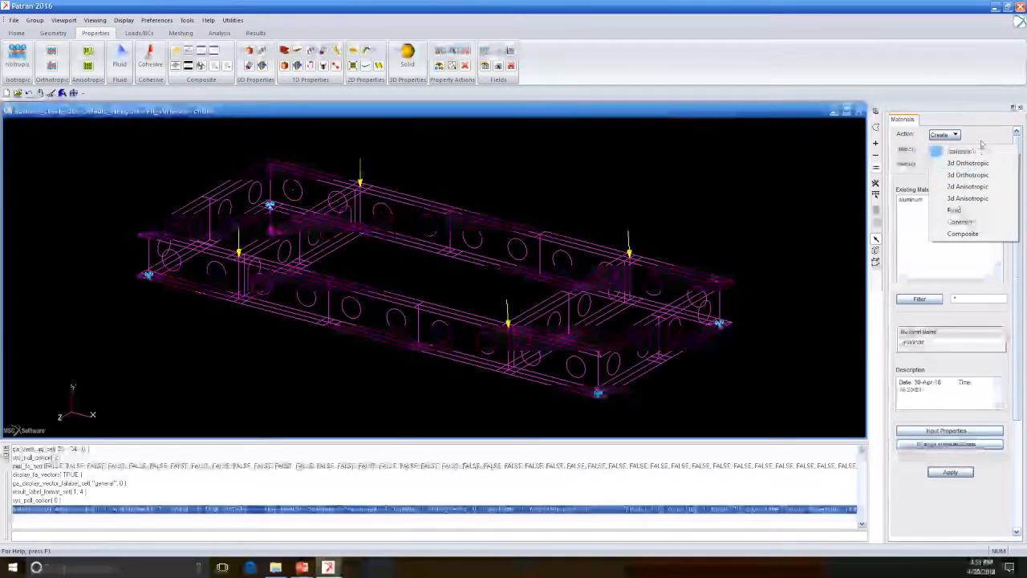
pyautogui.click(954, 137)
pyautogui.click(951, 137)
pyautogui.click(951, 137)
pyautogui.click(954, 149)
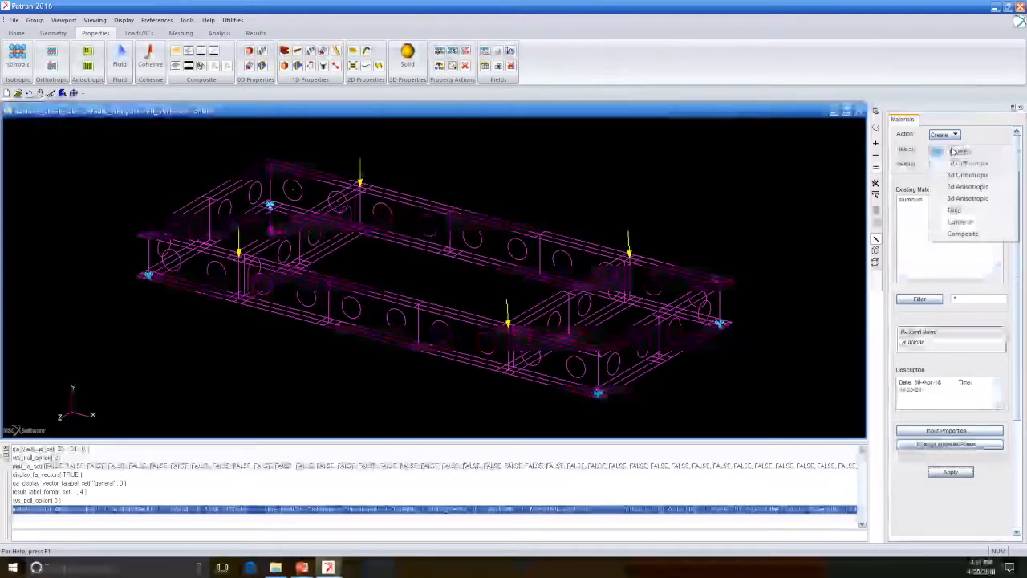
# Start a 2D shell property set named al-frame_flange with the aluminum material and a thickness of 0.75
pyautogui.click(903, 111)
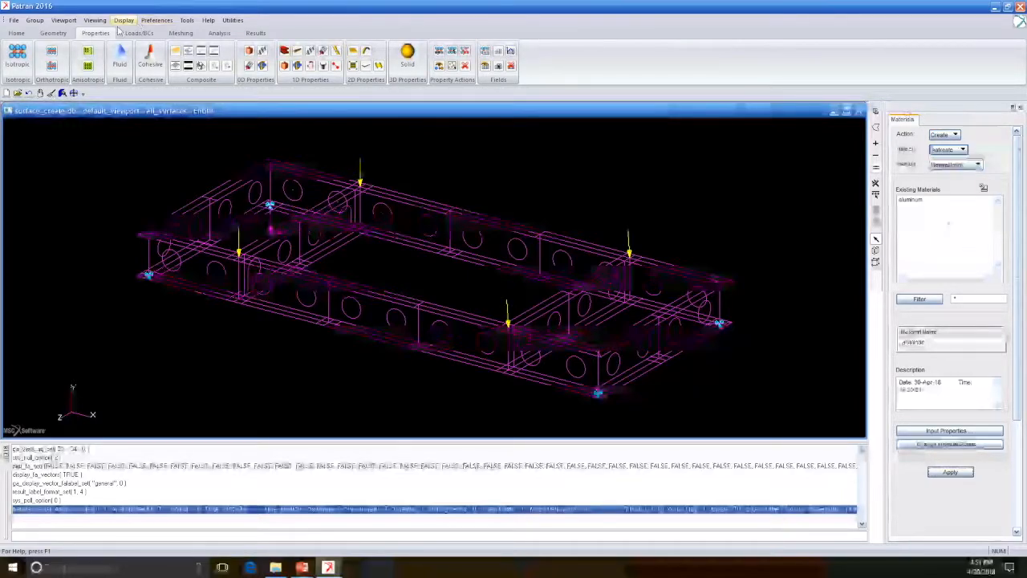
pyautogui.click(66, 32)
pyautogui.click(87, 33)
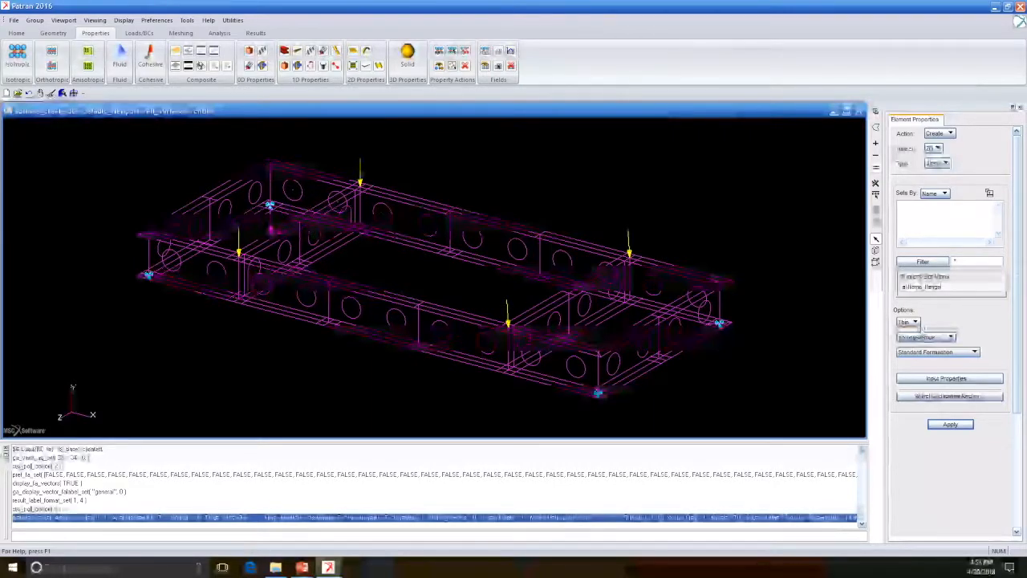
pyautogui.click(949, 378)
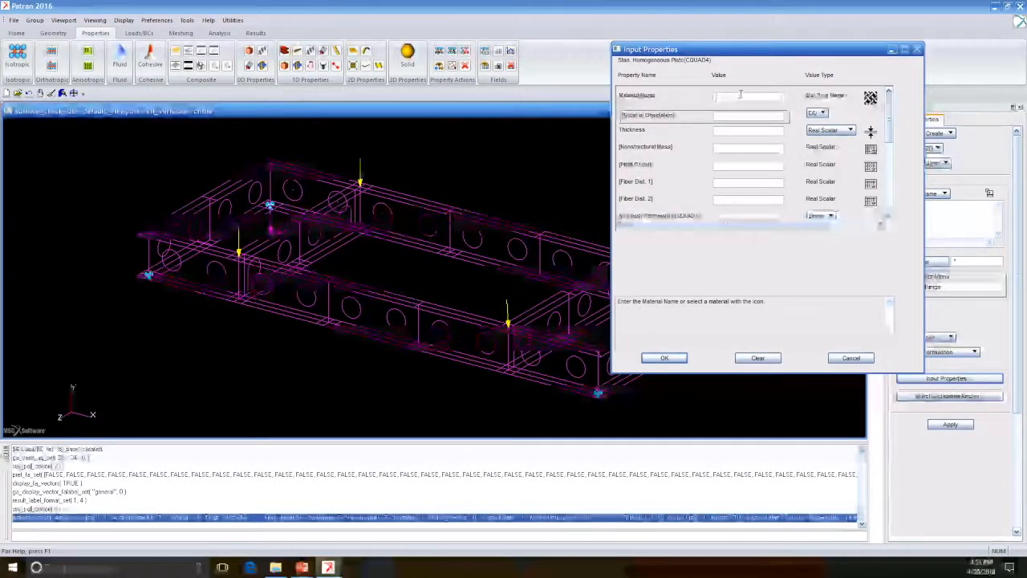
pyautogui.click(933, 103)
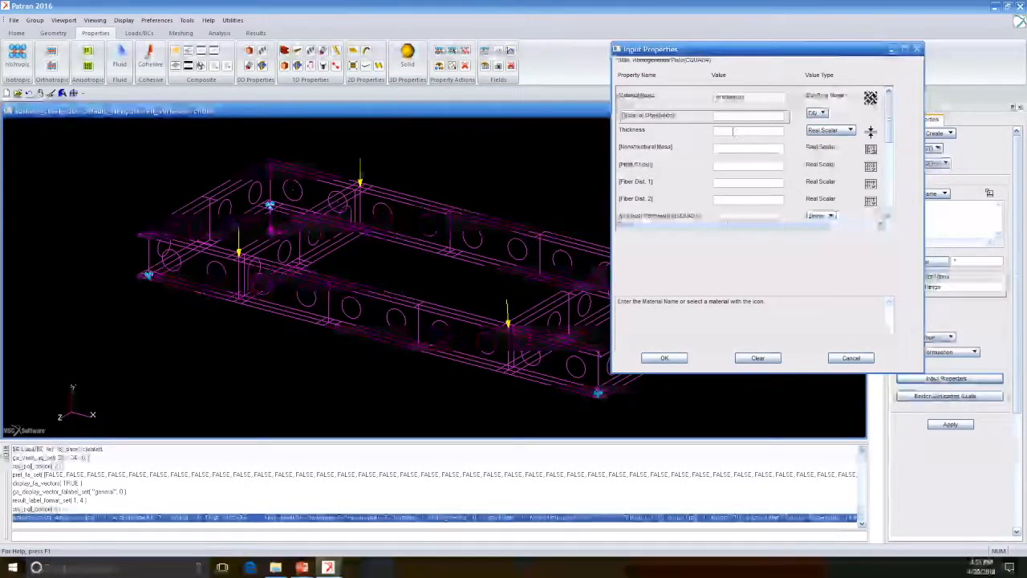
pyautogui.click(730, 132)
pyautogui.write('0.75')
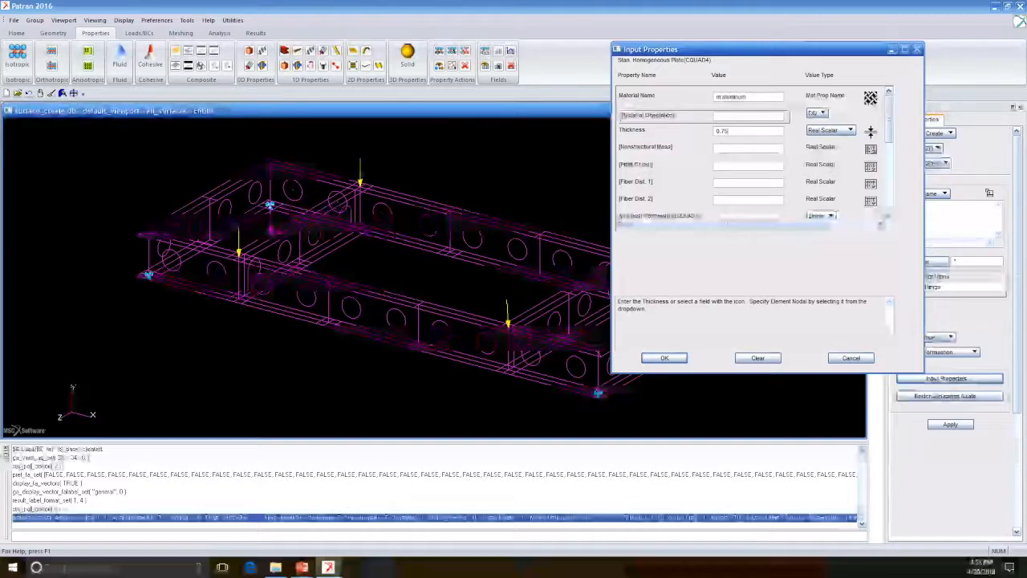
pyautogui.click(664, 358)
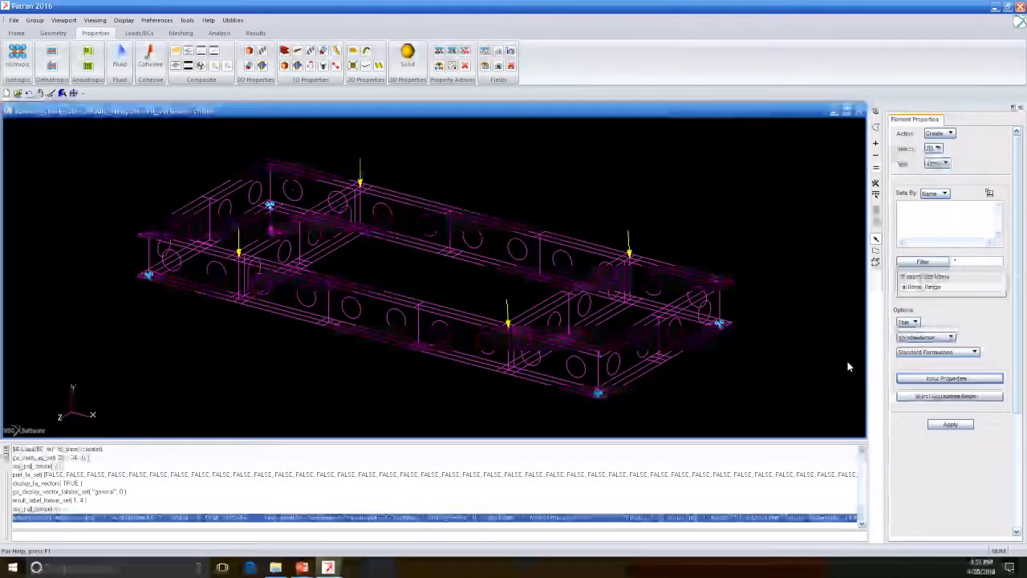
# Switch to the front view and set rectangle picking to enclose the entire entity
pyautogui.click(16, 33)
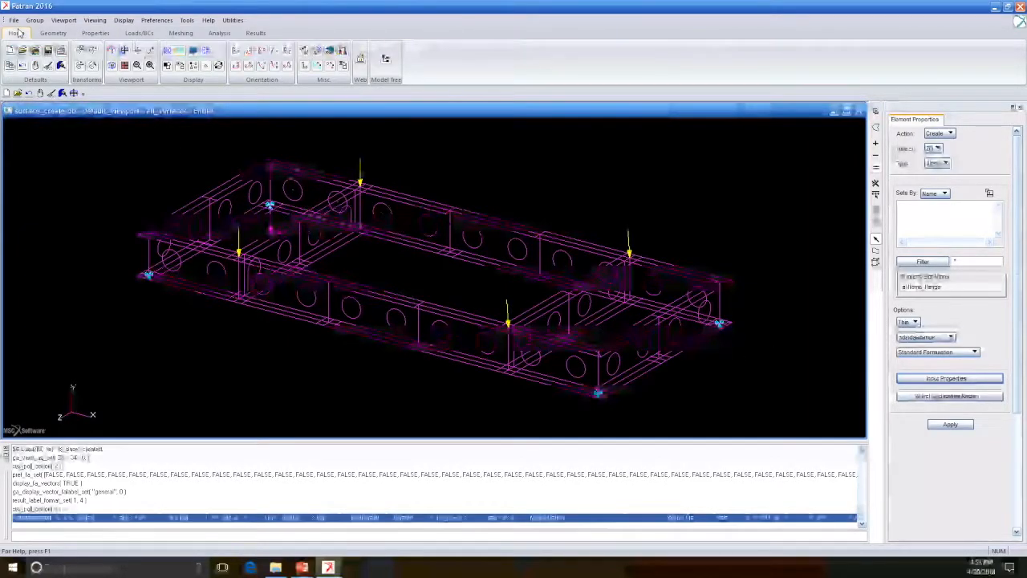
pyautogui.click(237, 51)
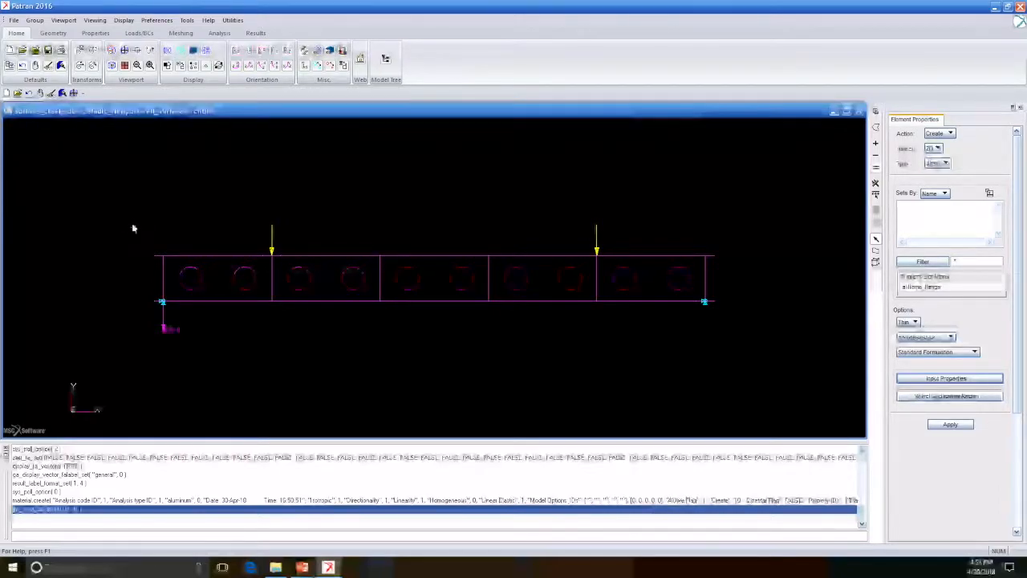
pyautogui.click(156, 20)
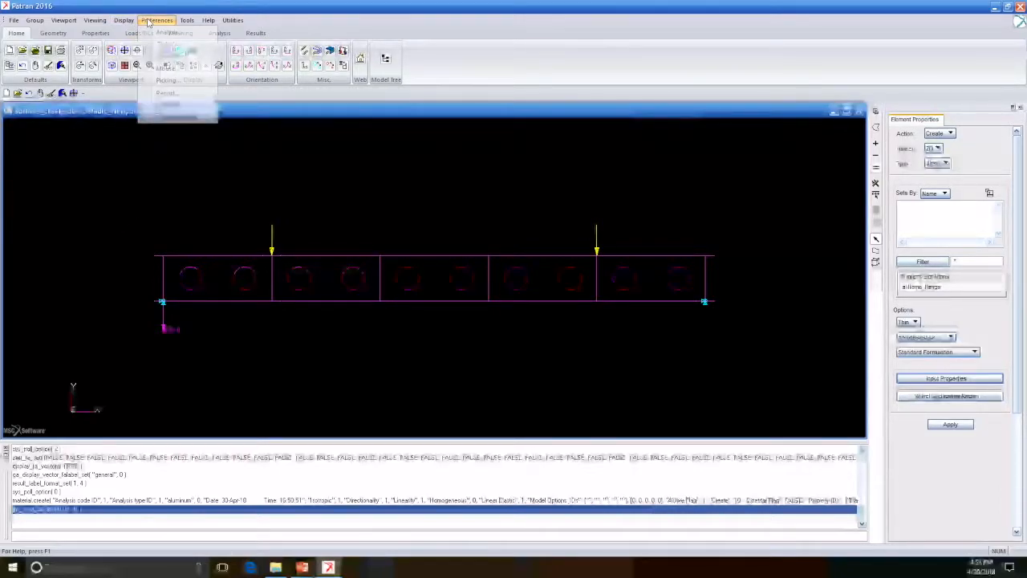
pyautogui.click(168, 82)
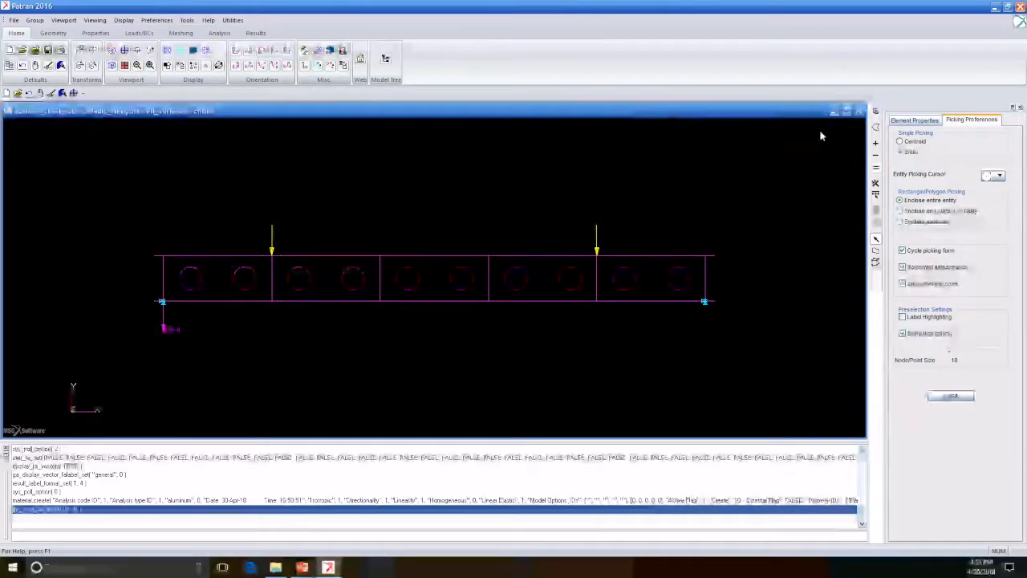
pyautogui.click(961, 398)
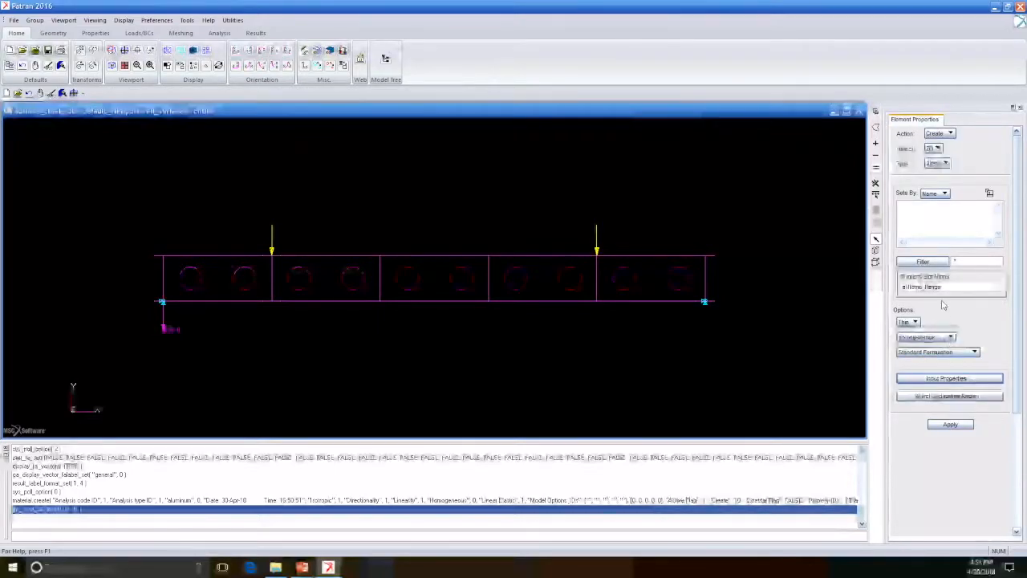
# Assign the frame's upper and lower flange surfaces as the application region of al-frame_flange and create the property set
pyautogui.click(955, 396)
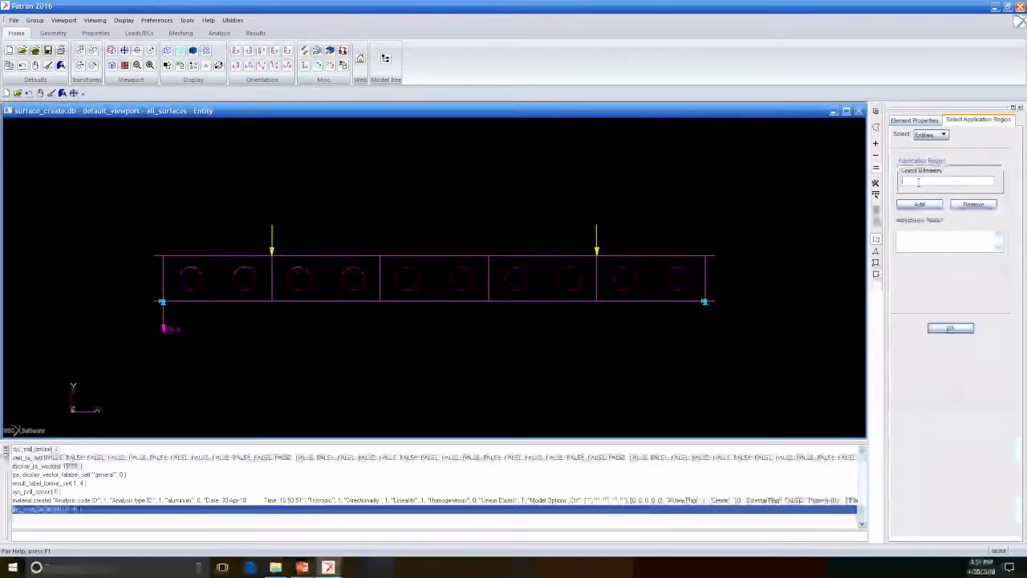
pyautogui.moveTo(138, 245); pyautogui.dragTo(721, 262)
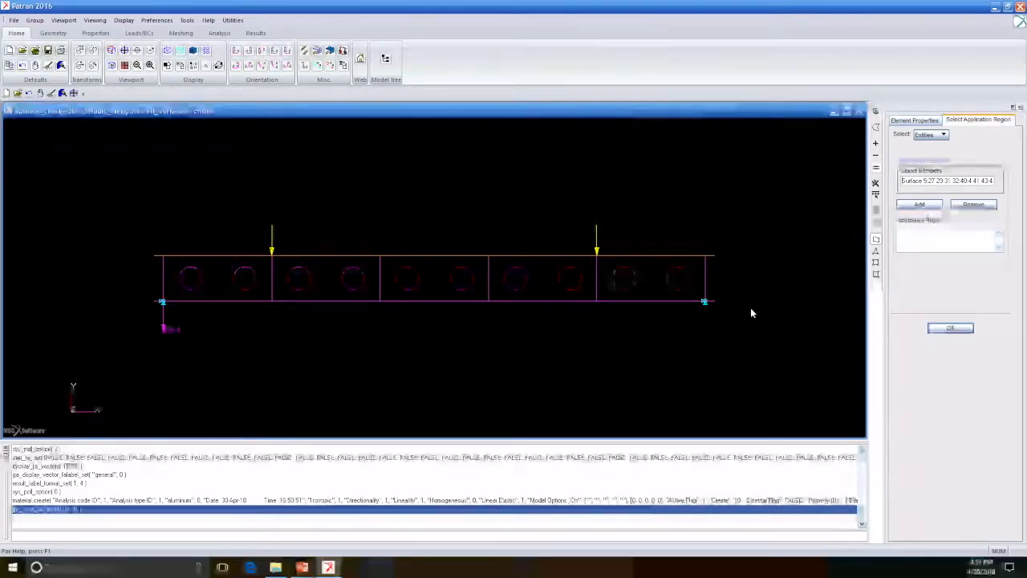
pyautogui.moveTo(745, 300); pyautogui.dragTo(150, 312)
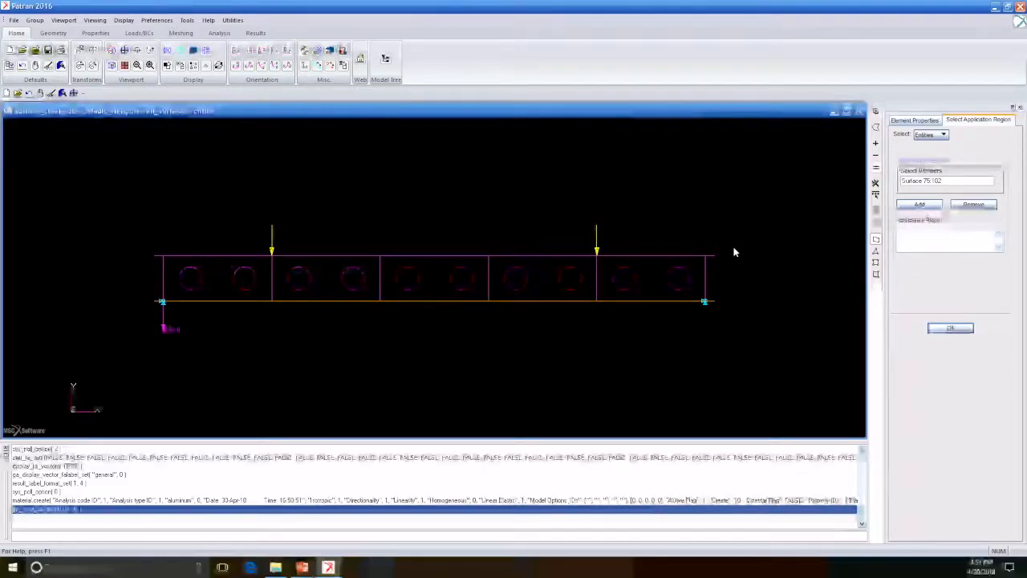
pyautogui.moveTo(733, 244); pyautogui.dragTo(147, 267)
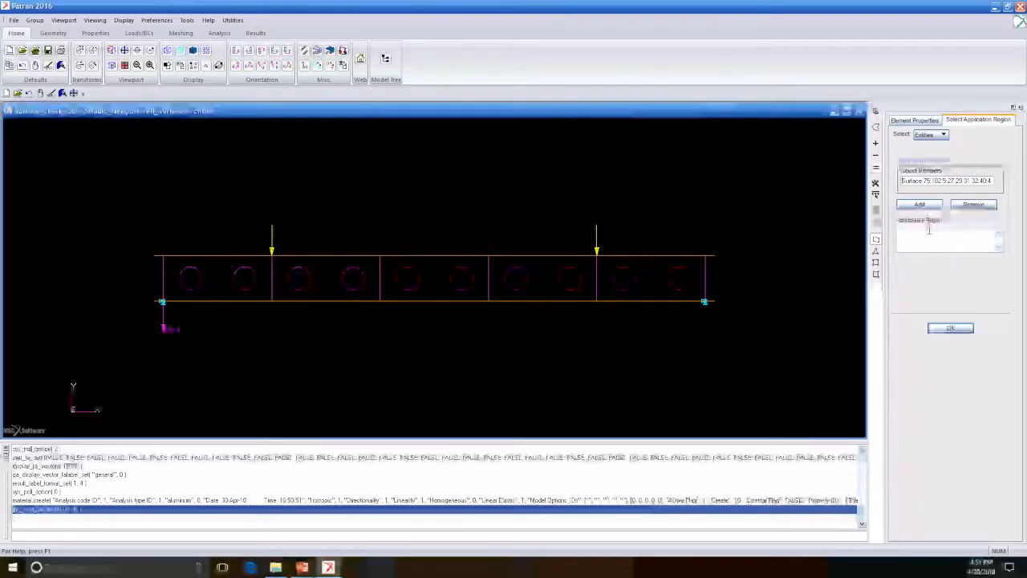
pyautogui.click(933, 206)
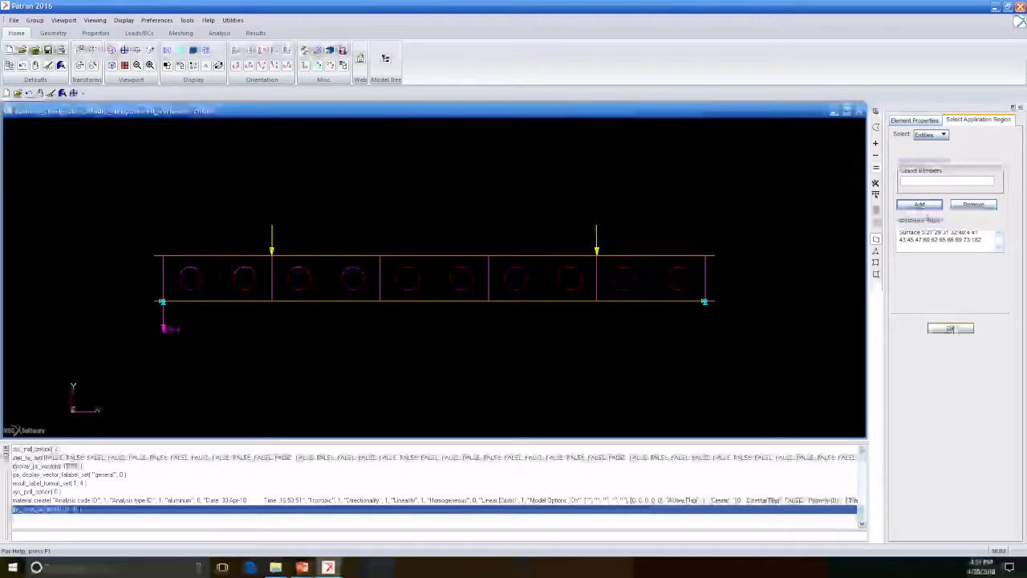
pyautogui.click(951, 329)
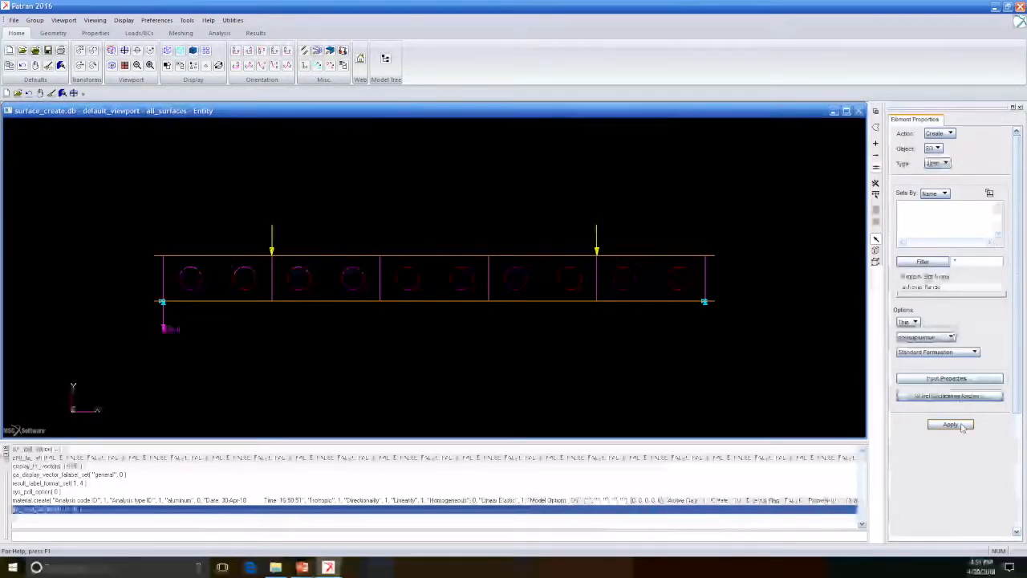
pyautogui.click(963, 427)
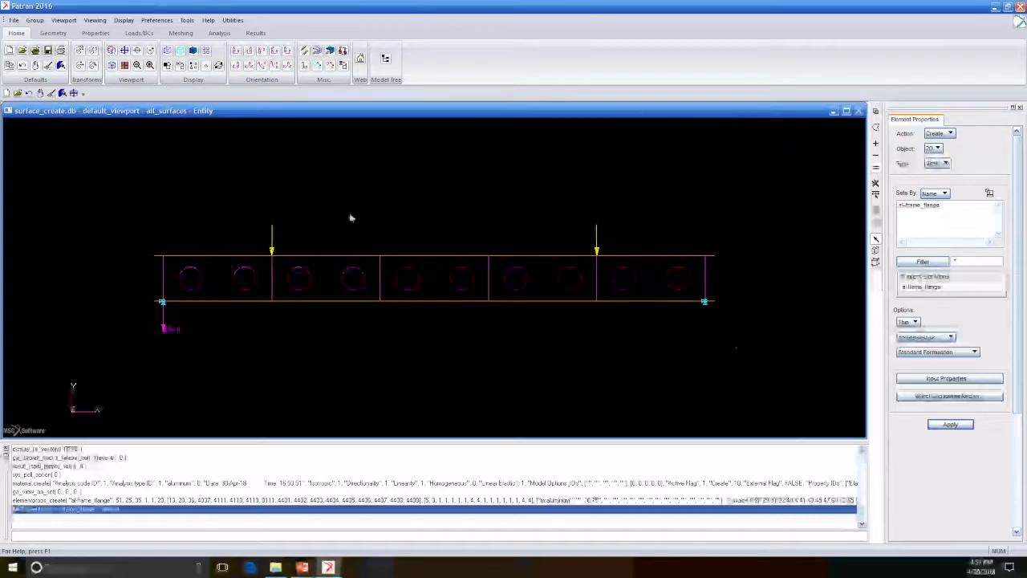
# Set rectangle picking to enclose any portion of an entity
pyautogui.click(156, 20)
pyautogui.click(168, 80)
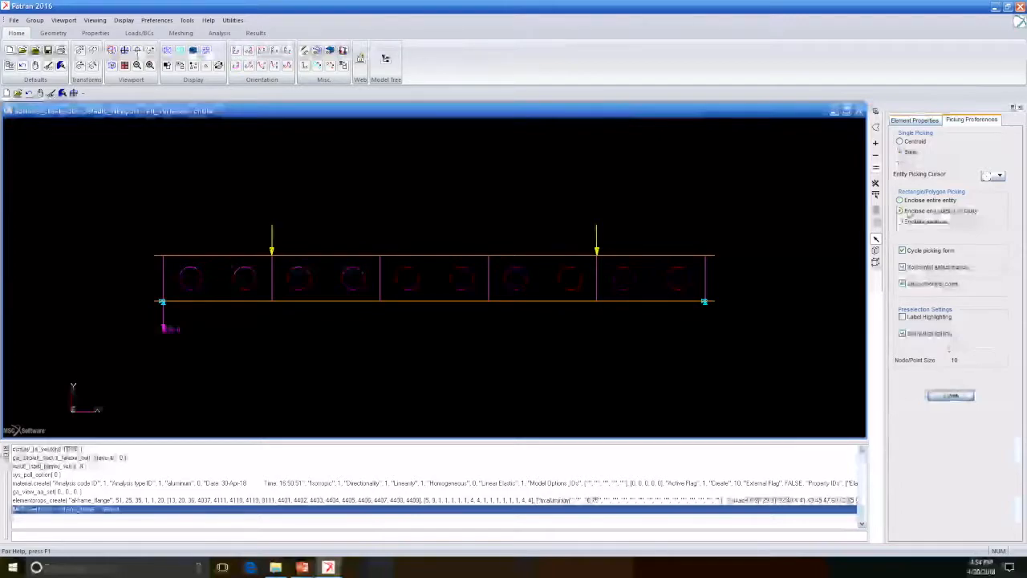
pyautogui.click(952, 396)
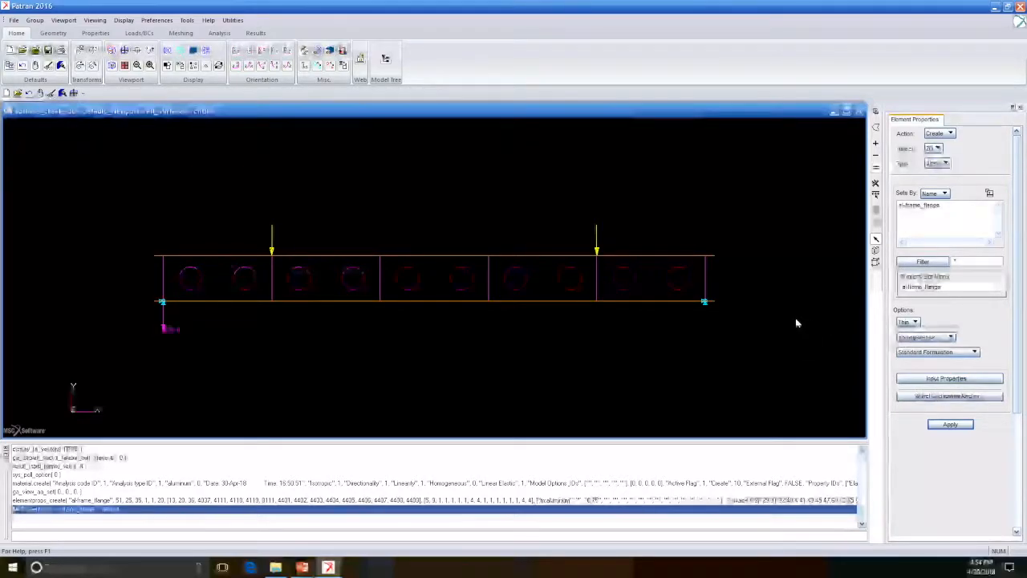
# Start a second shell property set named al-frame_web using aluminum with a thickness of 0.5
pyautogui.click(95, 33)
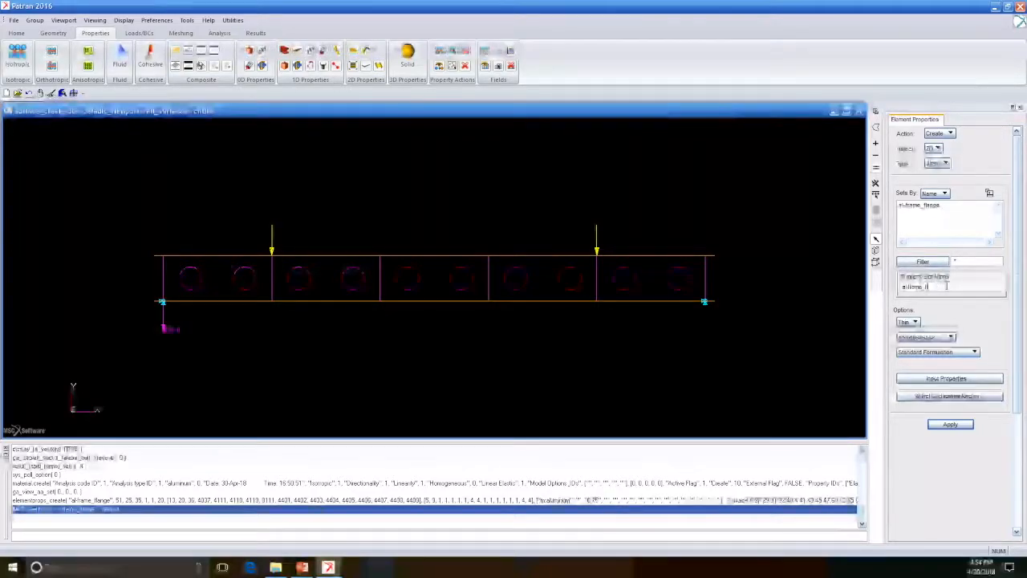
pyautogui.write('web')
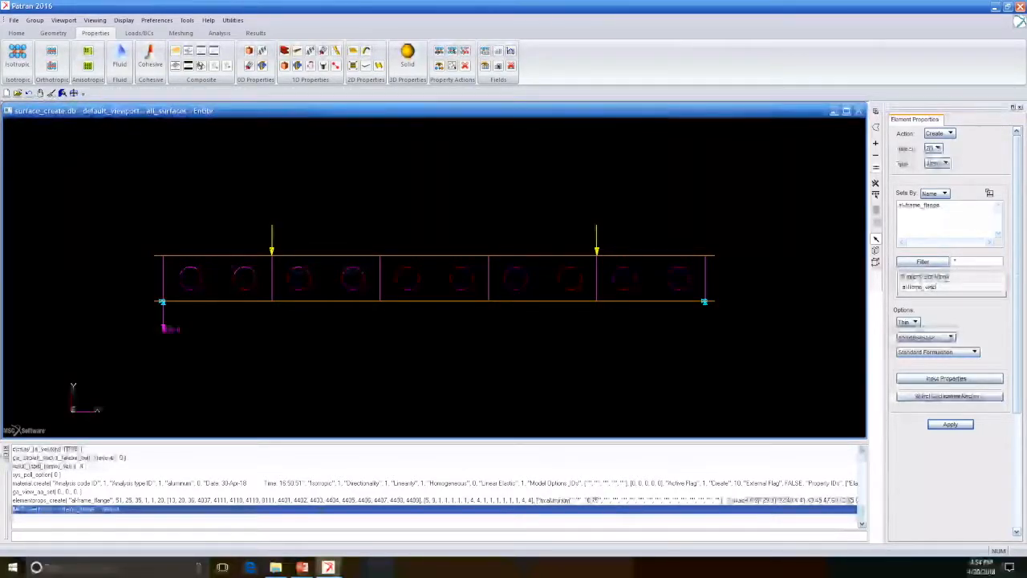
pyautogui.click(948, 378)
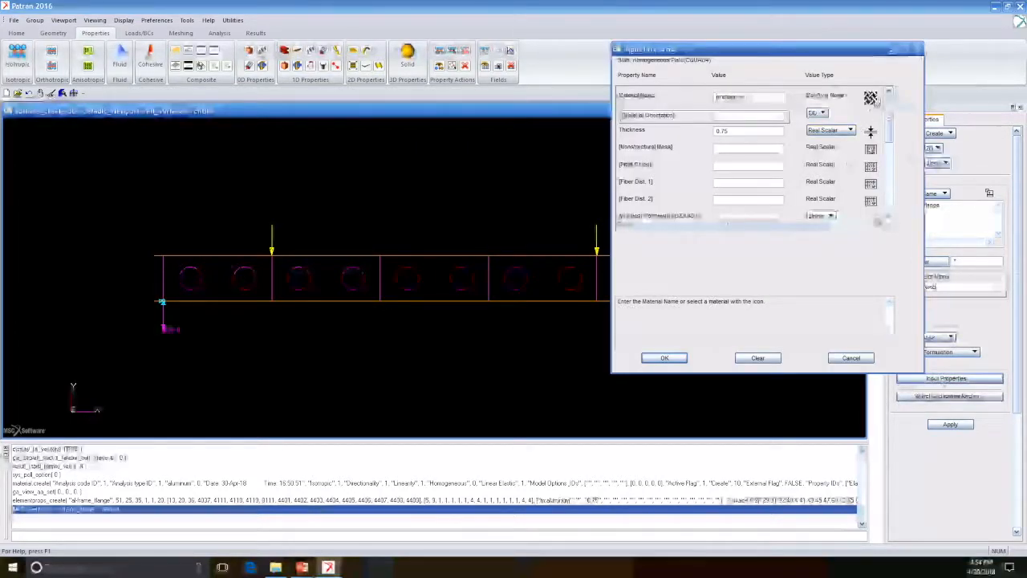
pyautogui.click(747, 132)
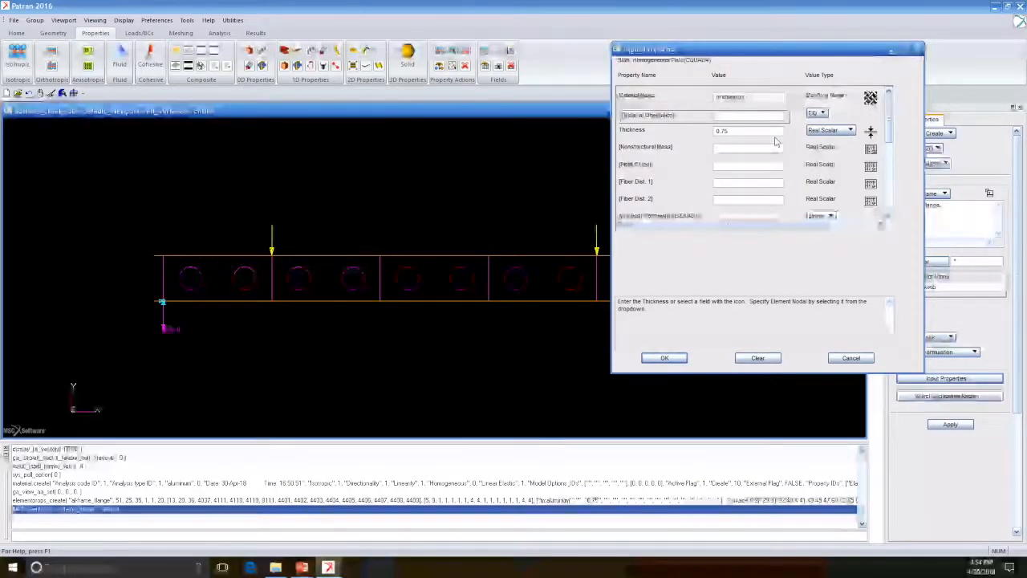
pyautogui.write('0.5')
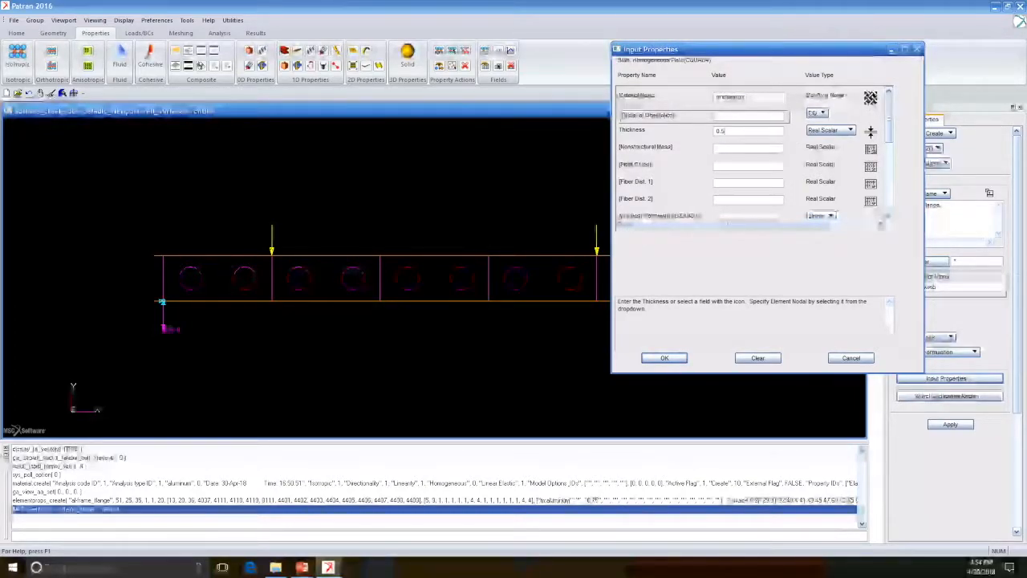
pyautogui.click(665, 358)
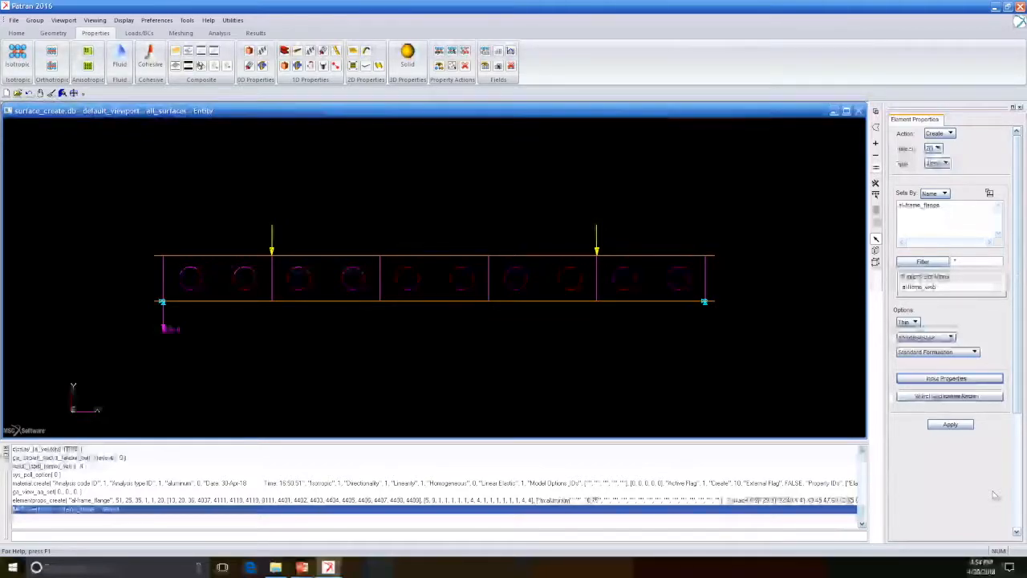
# Assign the web surfaces between the upper and lower flanges as the application region of al-frame_web and create the property set
pyautogui.click(973, 396)
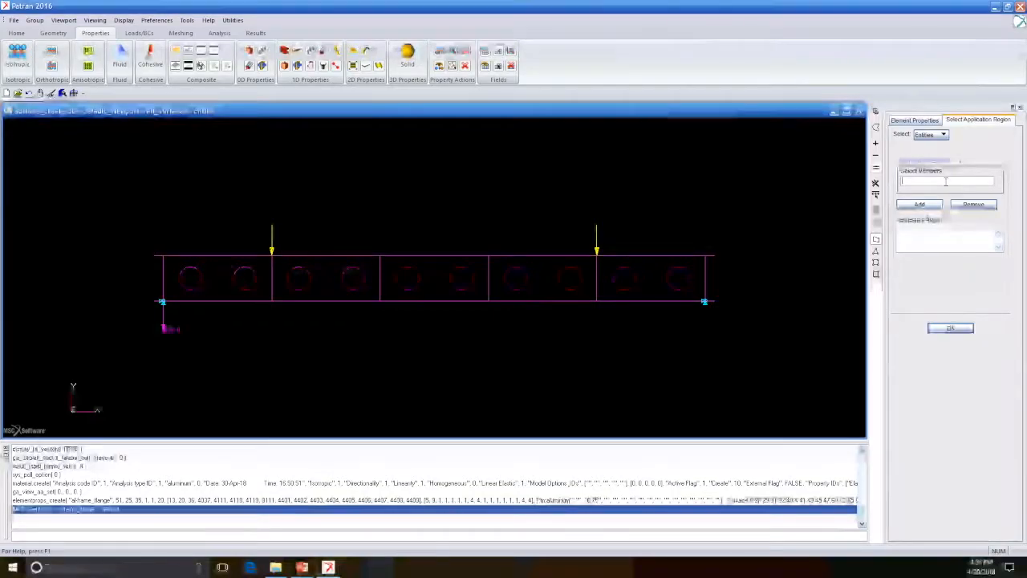
pyautogui.moveTo(597, 296); pyautogui.dragTo(137, 297)
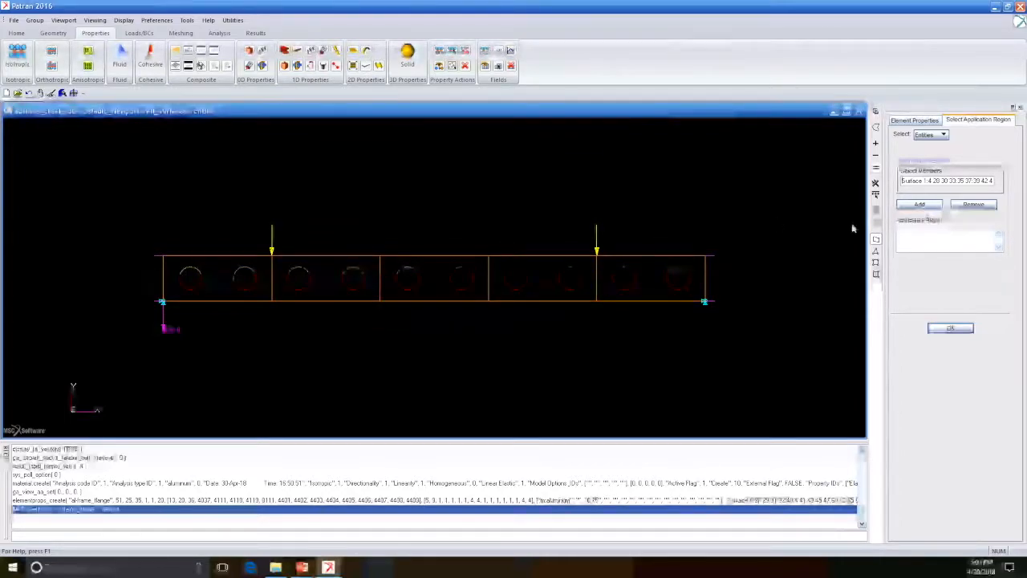
pyautogui.click(920, 204)
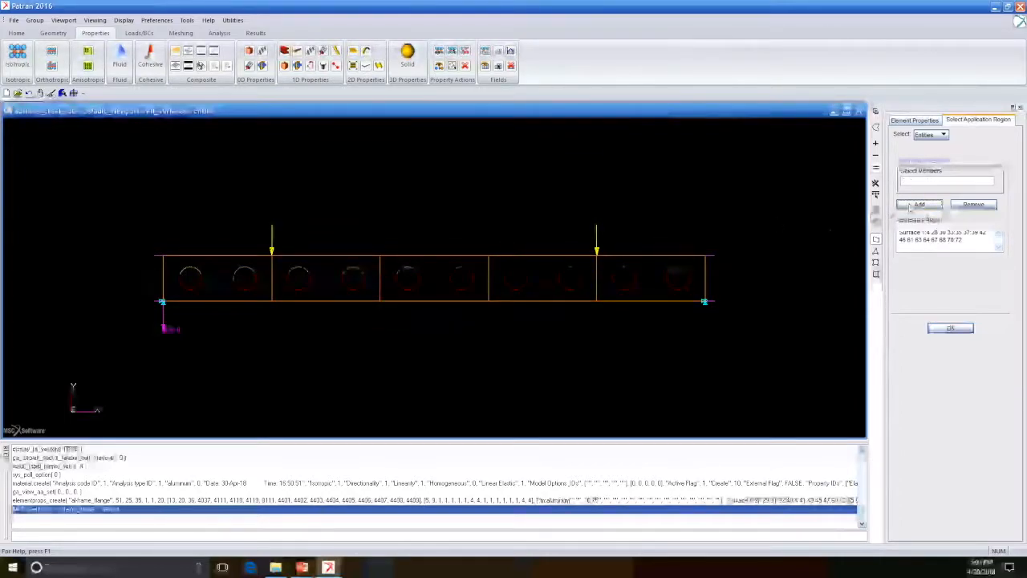
pyautogui.click(950, 329)
pyautogui.click(952, 425)
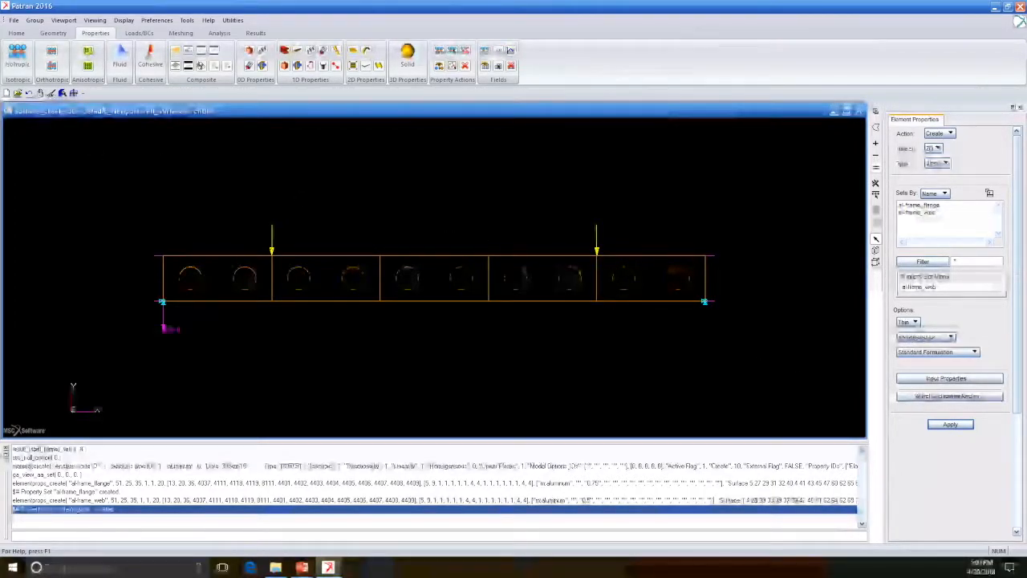
# Open the existing Default load case for modification, with the input data for its assigned loads and boundary conditions
pyautogui.click(140, 33)
pyautogui.click(944, 134)
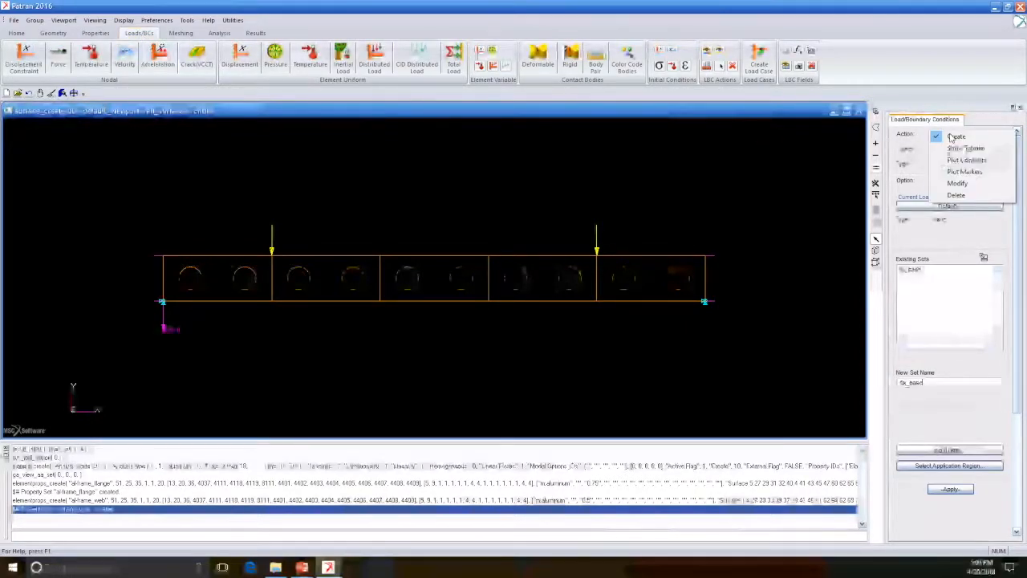
pyautogui.click(943, 185)
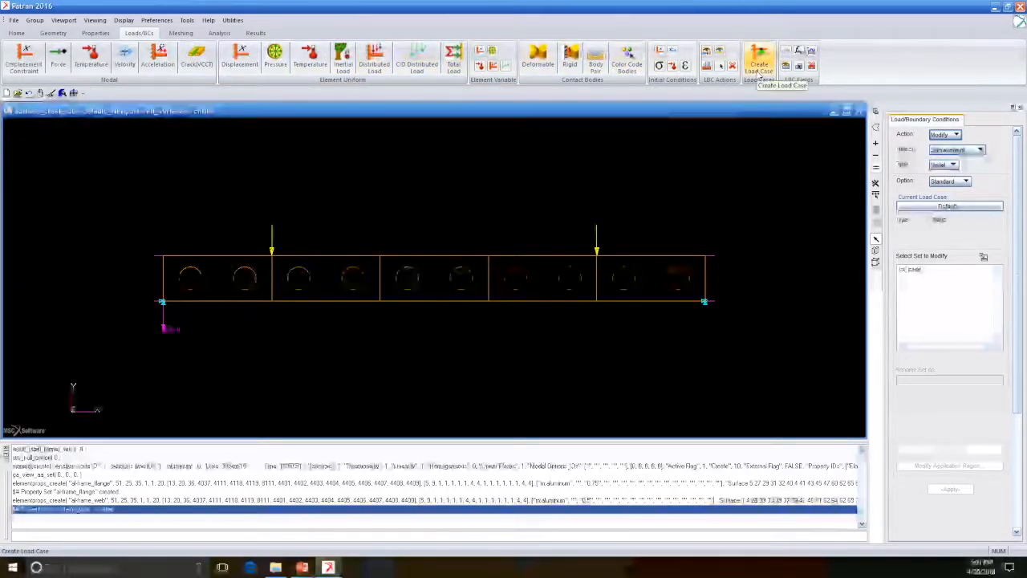
pyautogui.click(759, 66)
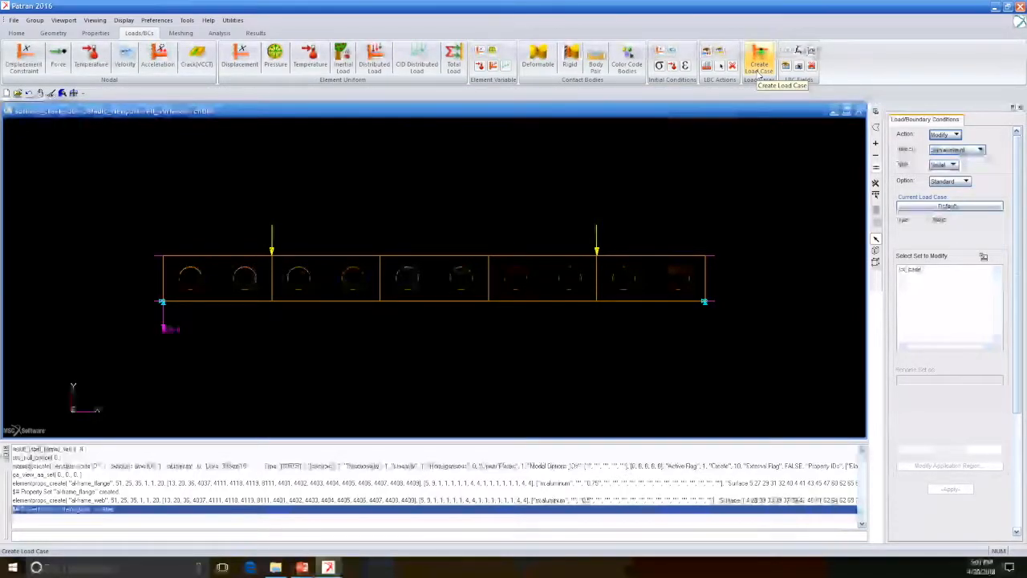
pyautogui.click(955, 135)
pyautogui.click(958, 155)
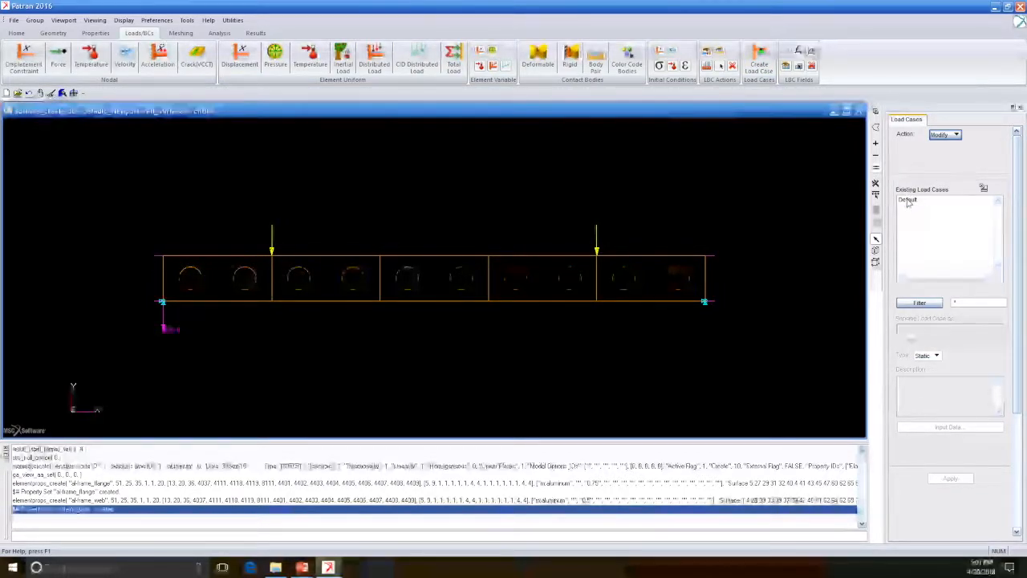
pyautogui.click(909, 201)
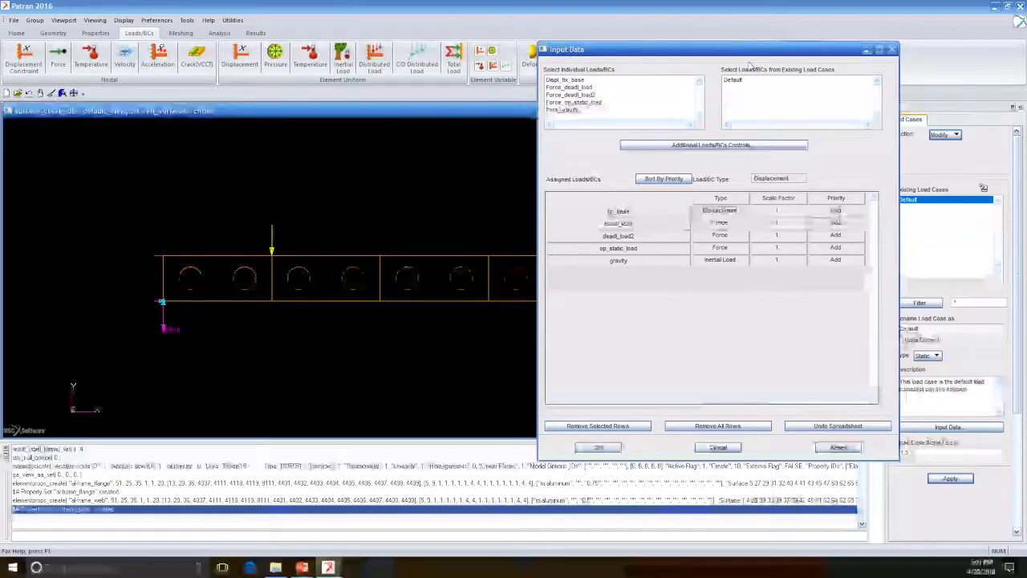
# Review the loads and boundary conditions assigned to the Default load case and close its input data without changes
pyautogui.moveTo(748, 50); pyautogui.dragTo(714, 53)
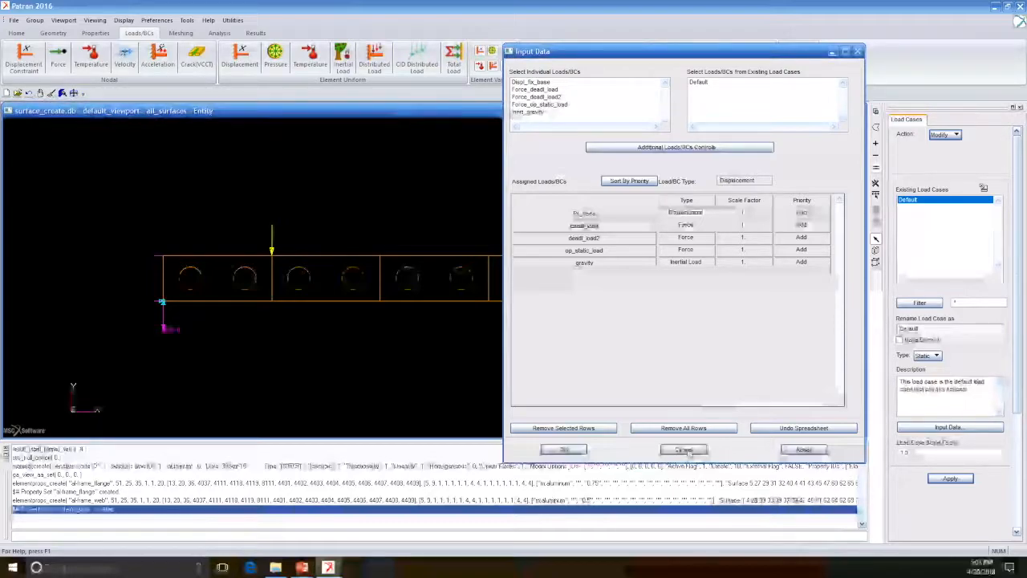
pyautogui.click(686, 451)
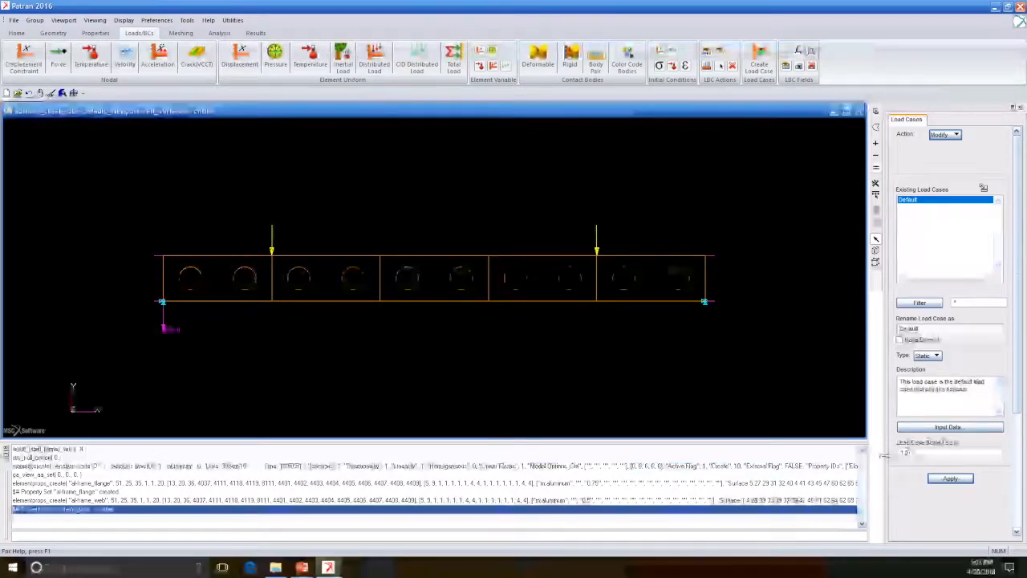
# Post only the fem_surfaces group, show the mesh in an isometric view and save the database
pyautogui.click(33, 20)
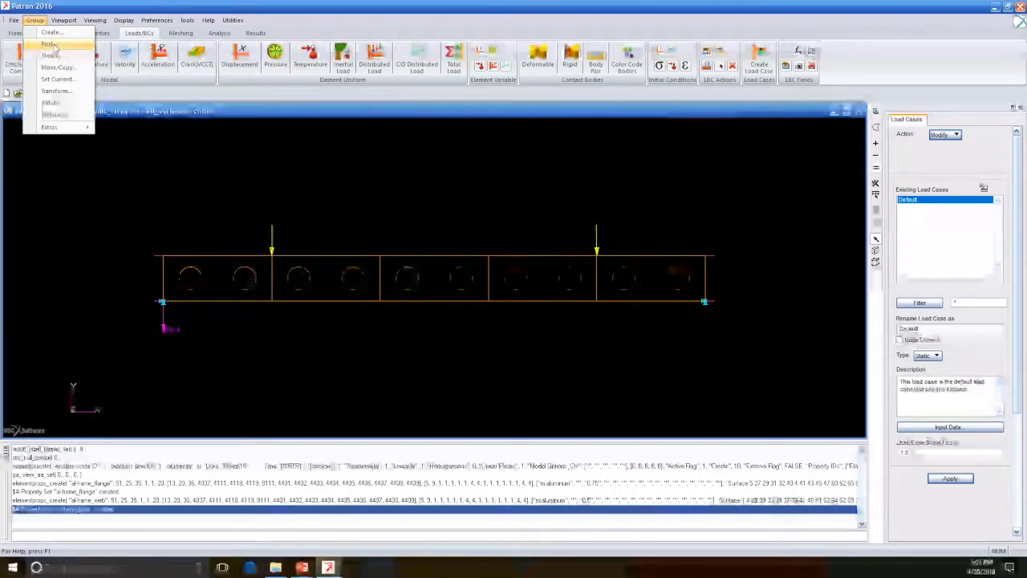
pyautogui.click(50, 44)
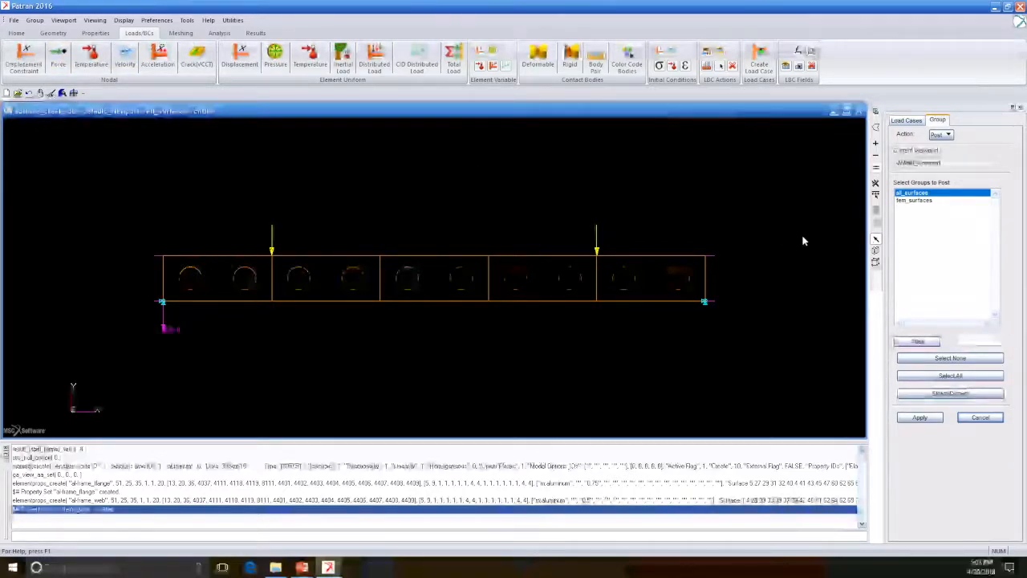
pyautogui.click(914, 202)
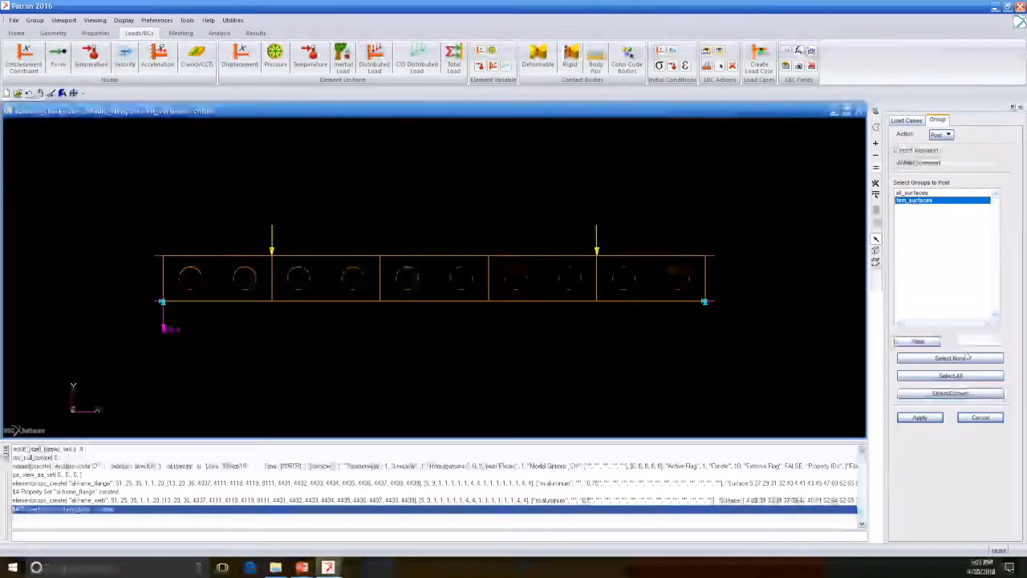
pyautogui.click(921, 418)
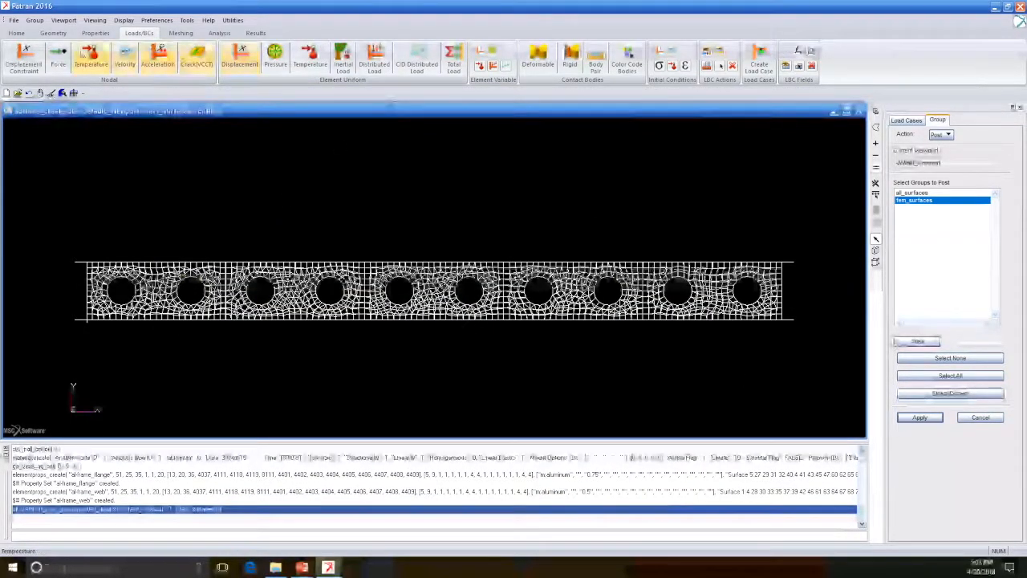
pyautogui.click(17, 33)
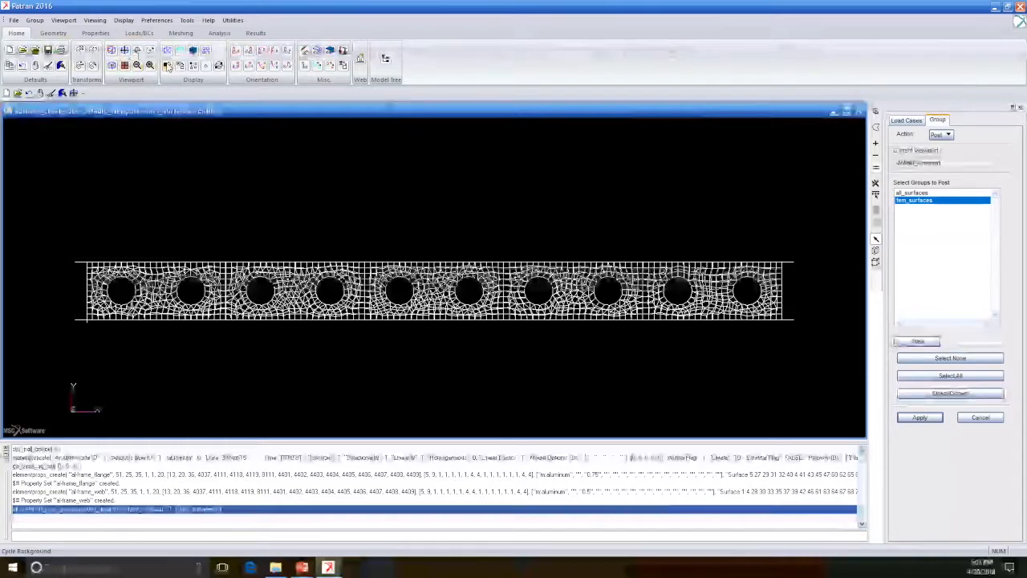
pyautogui.click(249, 67)
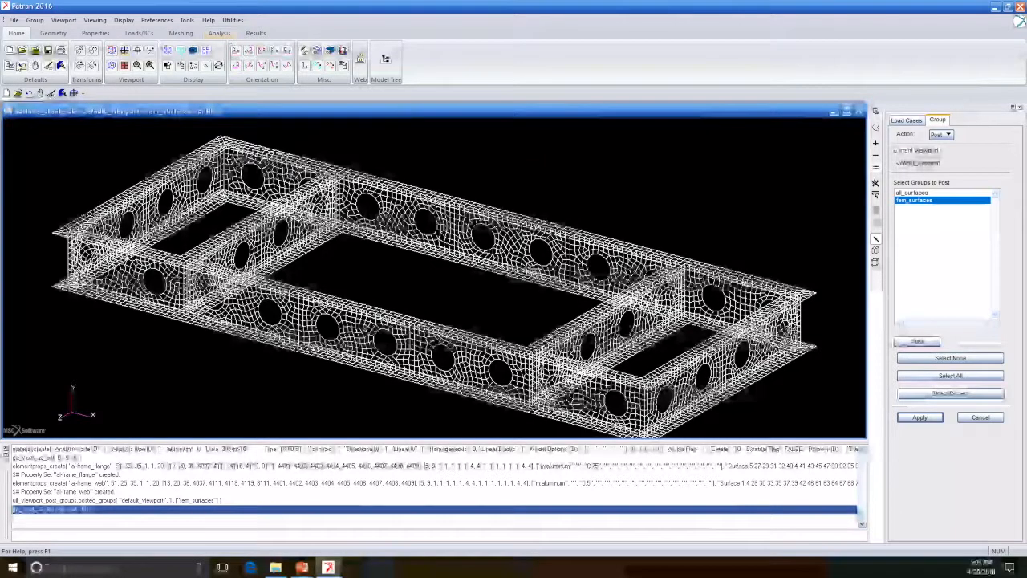
pyautogui.click(48, 52)
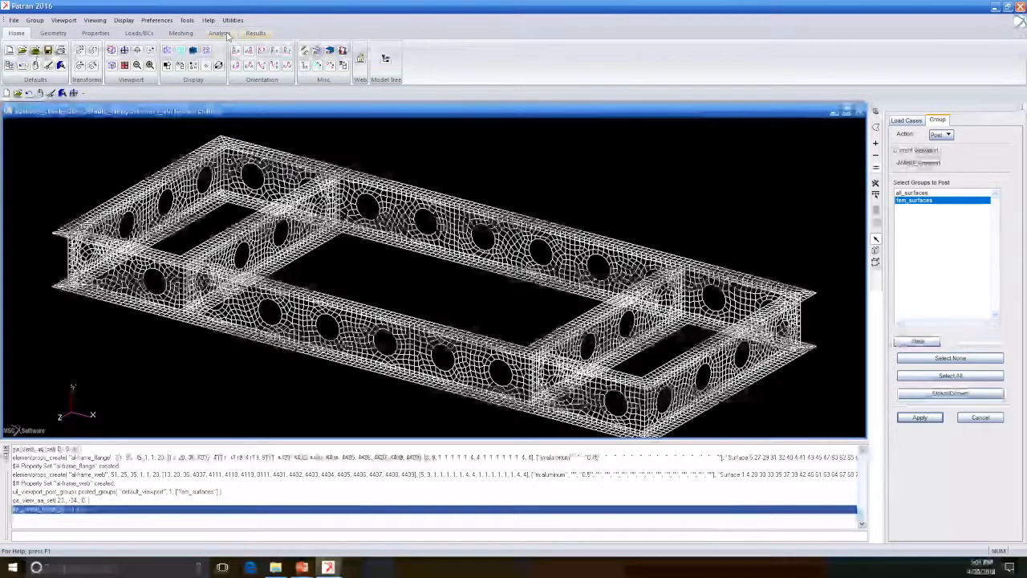
# Run a full Linear Static analysis of the entire model as job surface_create and dismiss the resulting error dialog
pyautogui.click(225, 33)
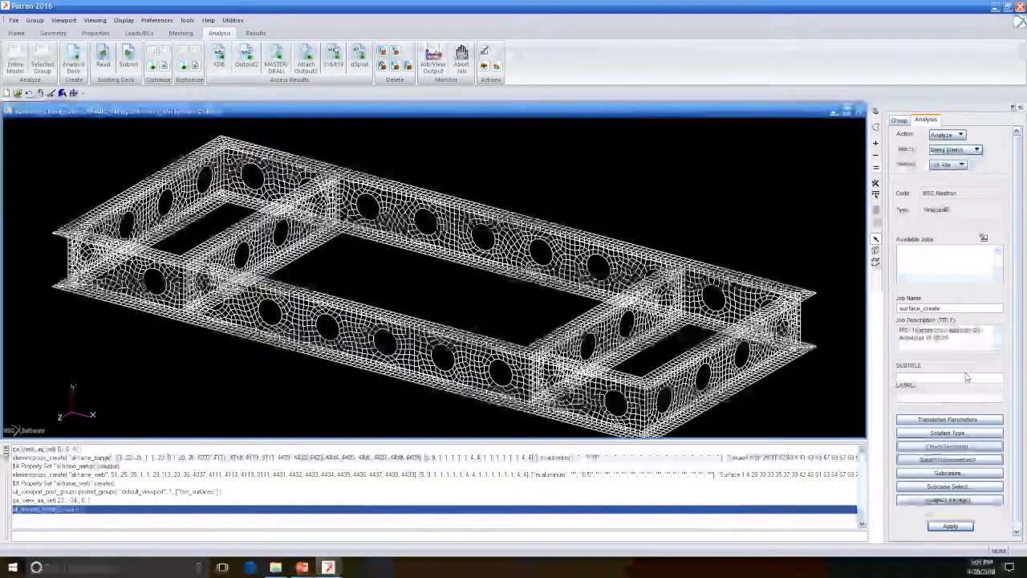
pyautogui.click(936, 434)
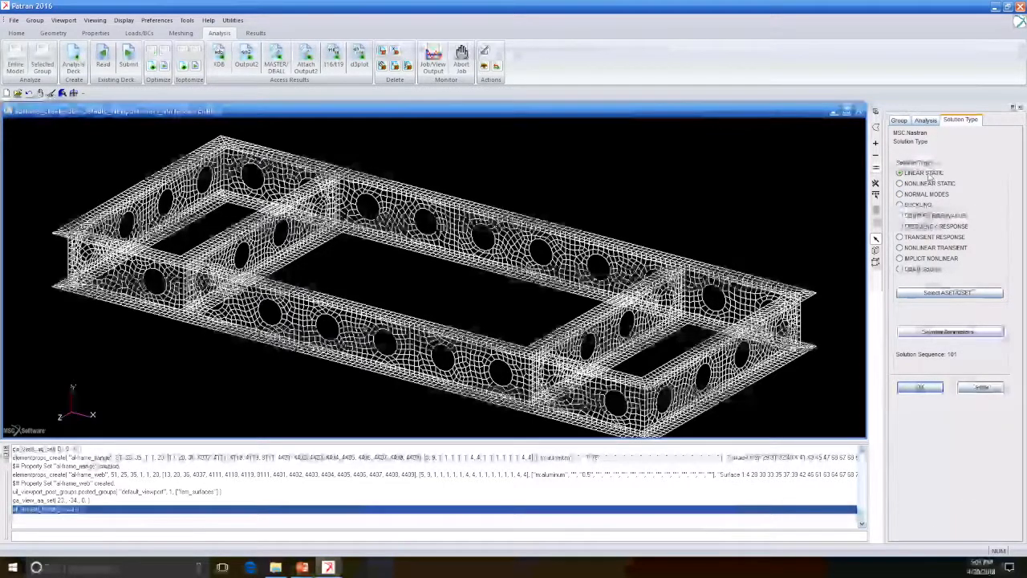
pyautogui.click(920, 388)
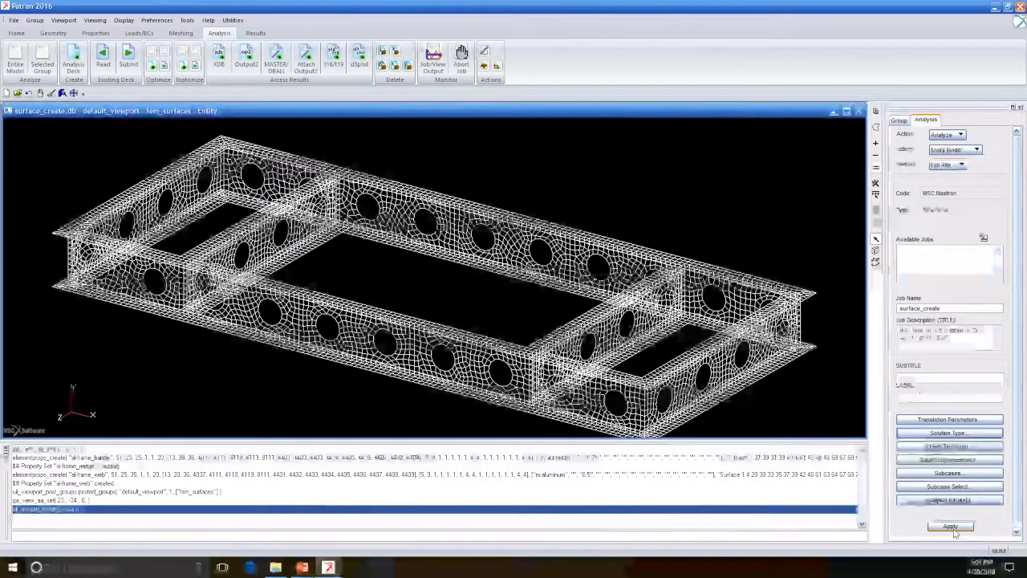
pyautogui.click(952, 528)
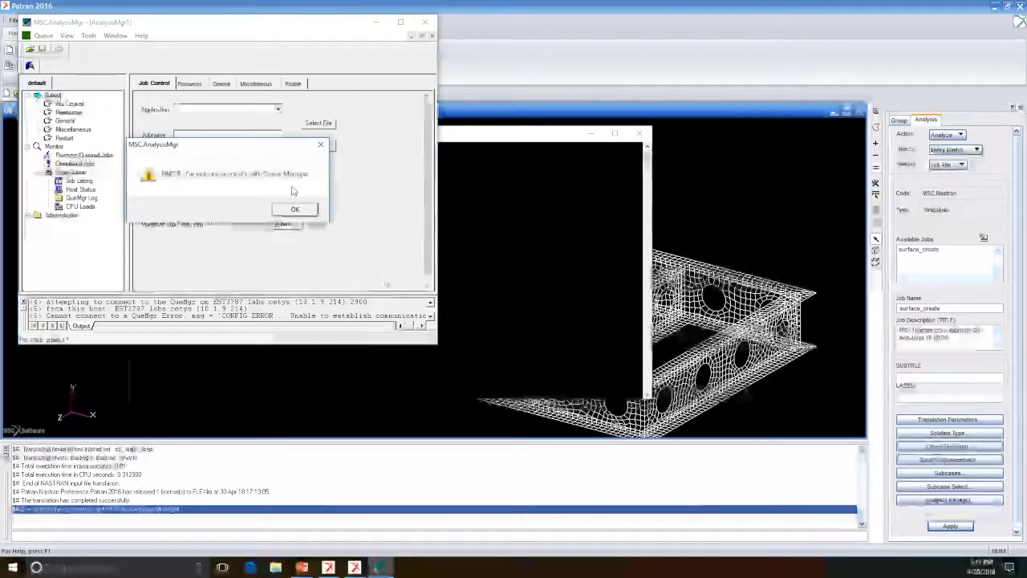
pyautogui.click(296, 210)
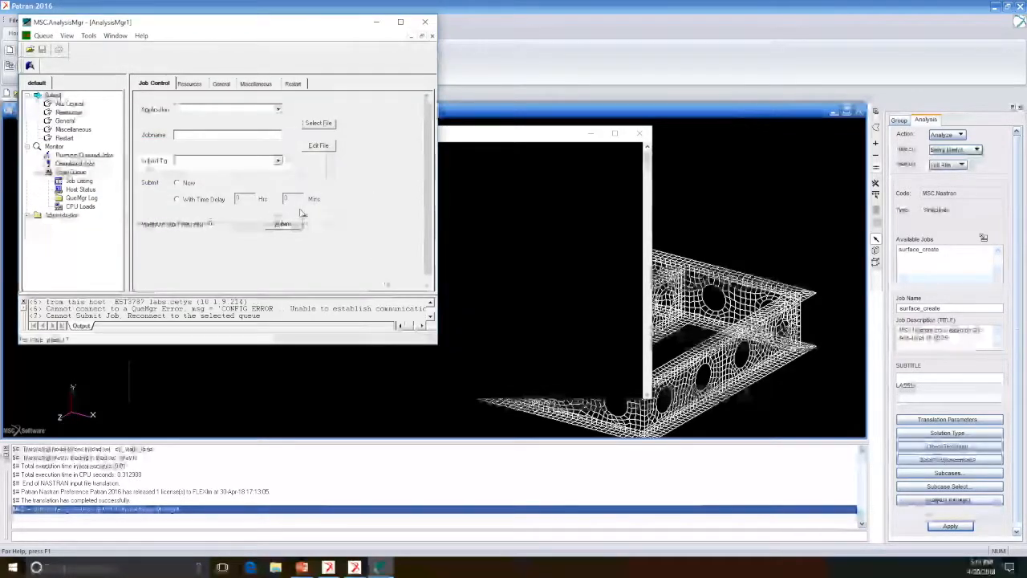
# Select the surface_create.bdf input file in the Analysis Manager and try to submit it
pyautogui.click(319, 124)
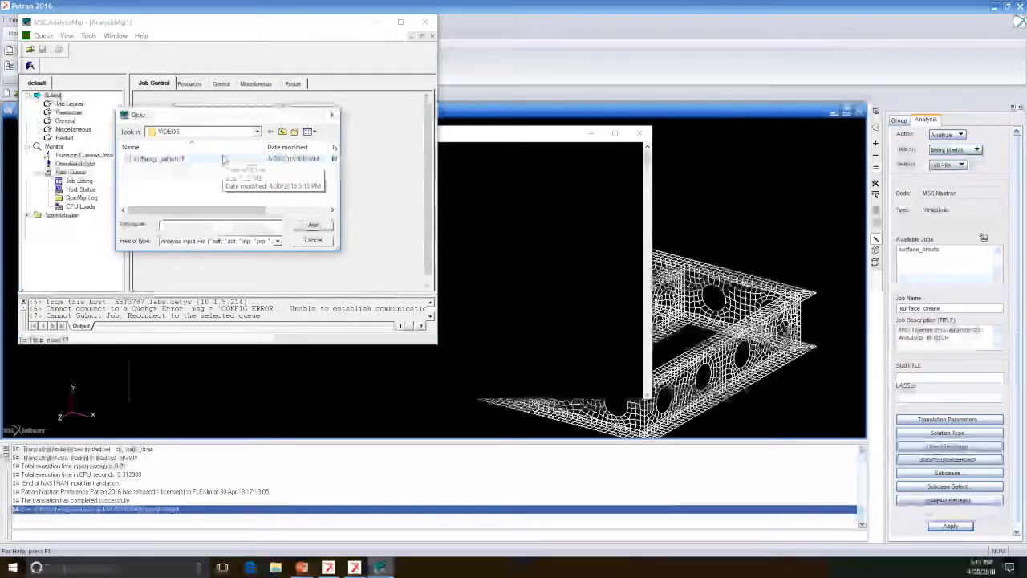
pyautogui.click(224, 160)
pyautogui.click(313, 225)
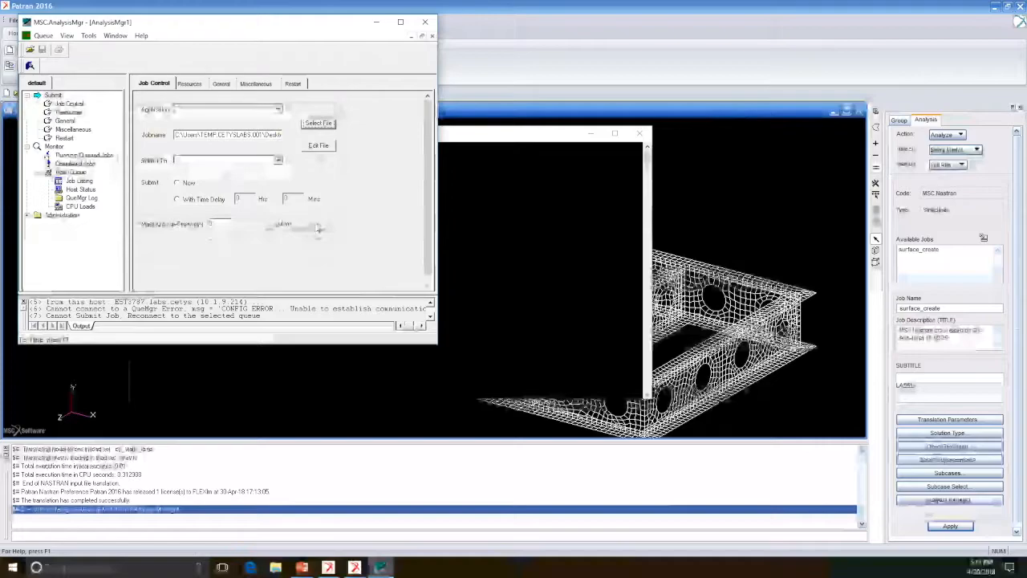
pyautogui.click(282, 226)
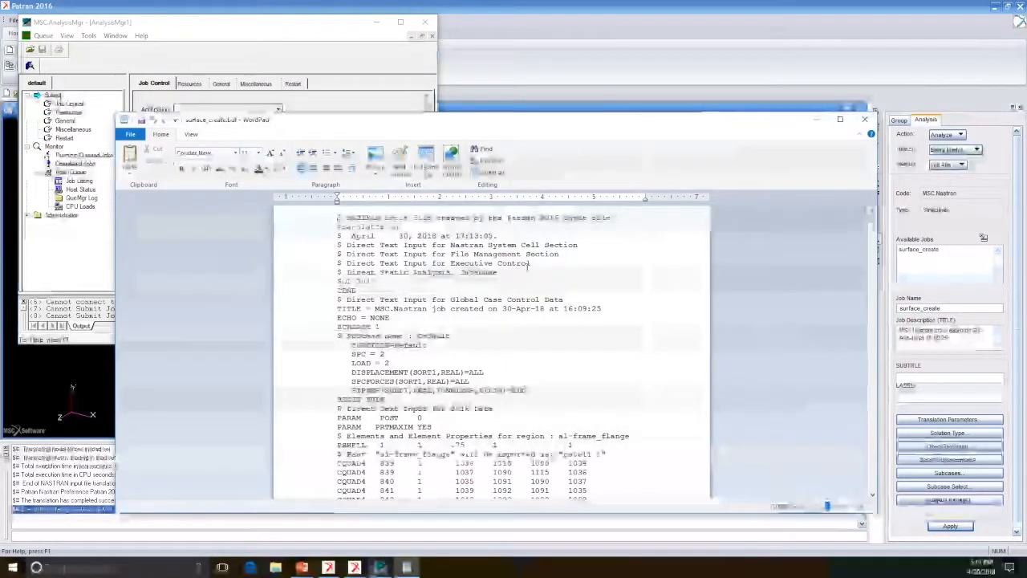
# Examine the case control, shell property and element entries in surface_create.bdf, and close the file and the Analysis Manager
pyautogui.scroll(-12, 528, 316)
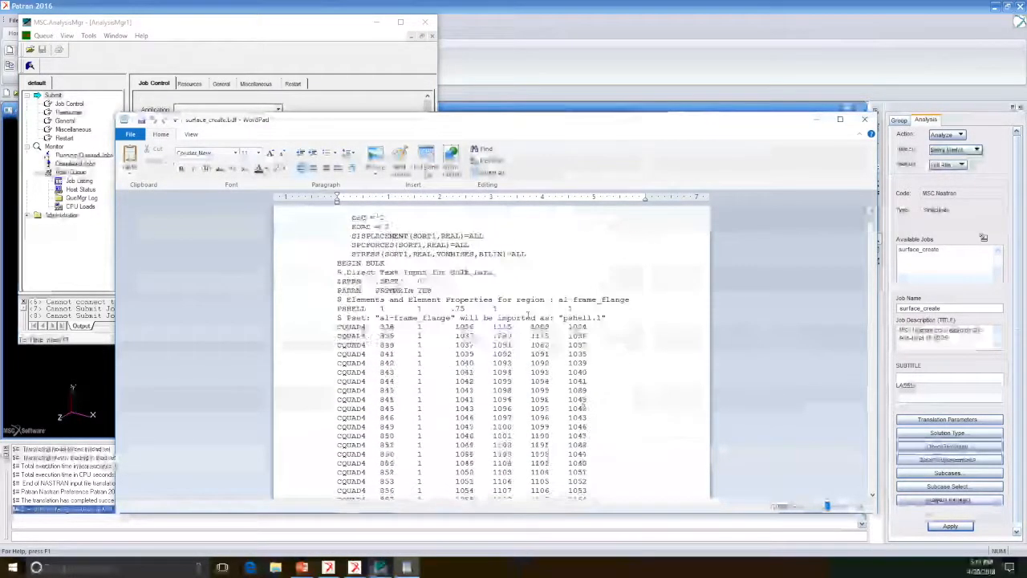
pyautogui.scroll(12, 528, 316)
pyautogui.scroll(-7, 528, 313)
pyautogui.scroll(-4, 528, 317)
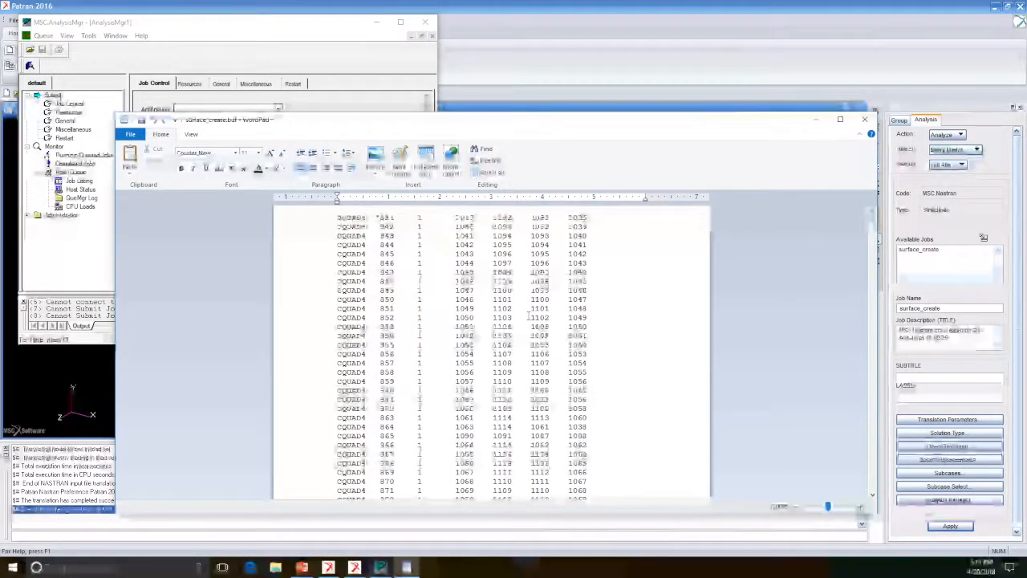
pyautogui.scroll(-11, 528, 317)
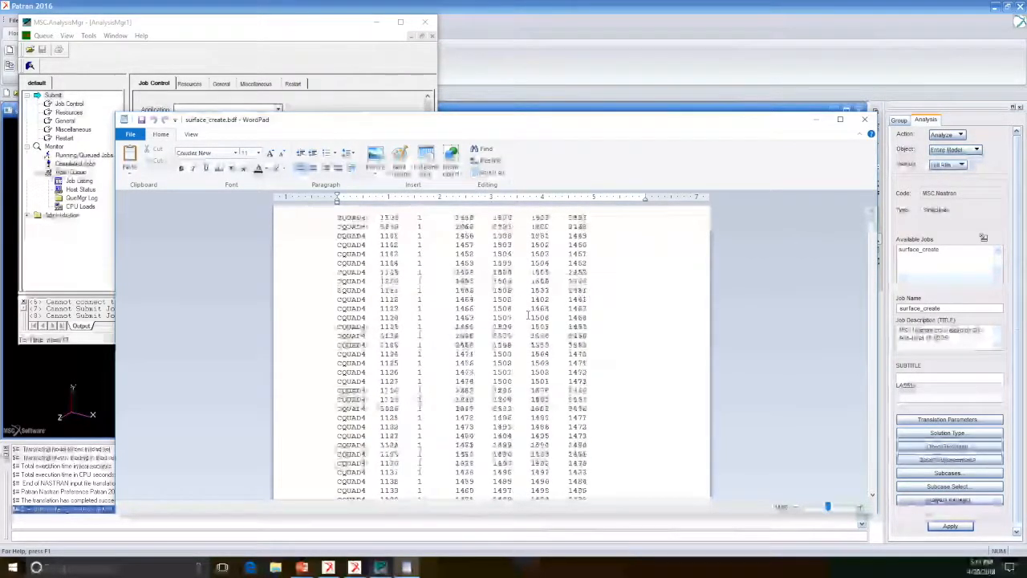
pyautogui.scroll(11, 527, 313)
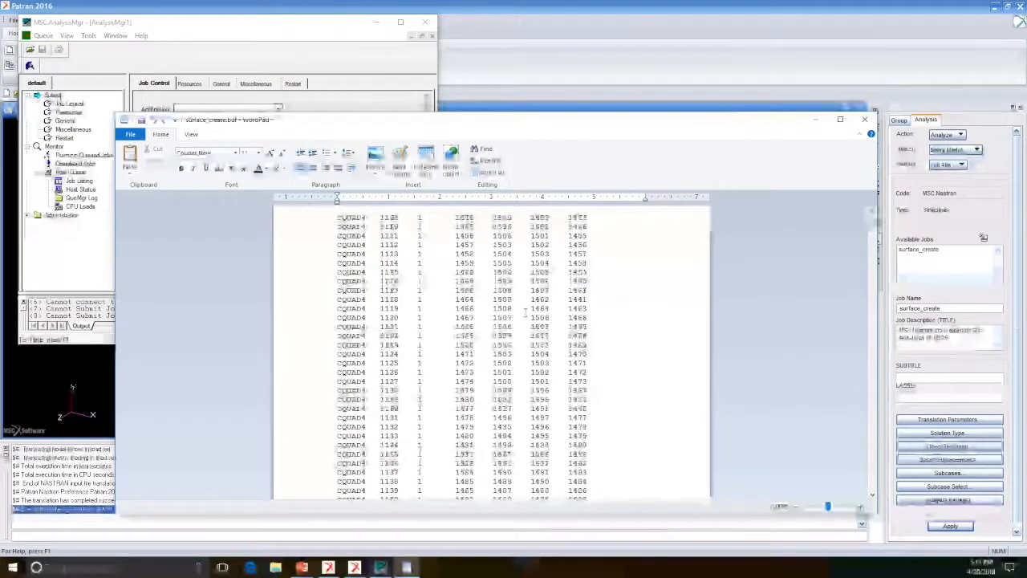
pyautogui.scroll(20, 527, 313)
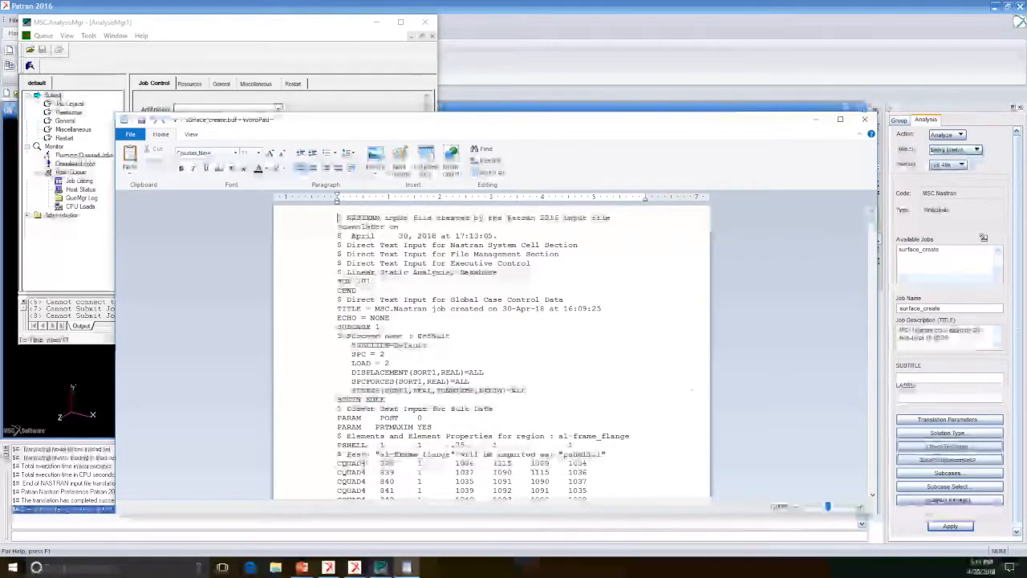
pyautogui.click(862, 120)
pyautogui.click(425, 22)
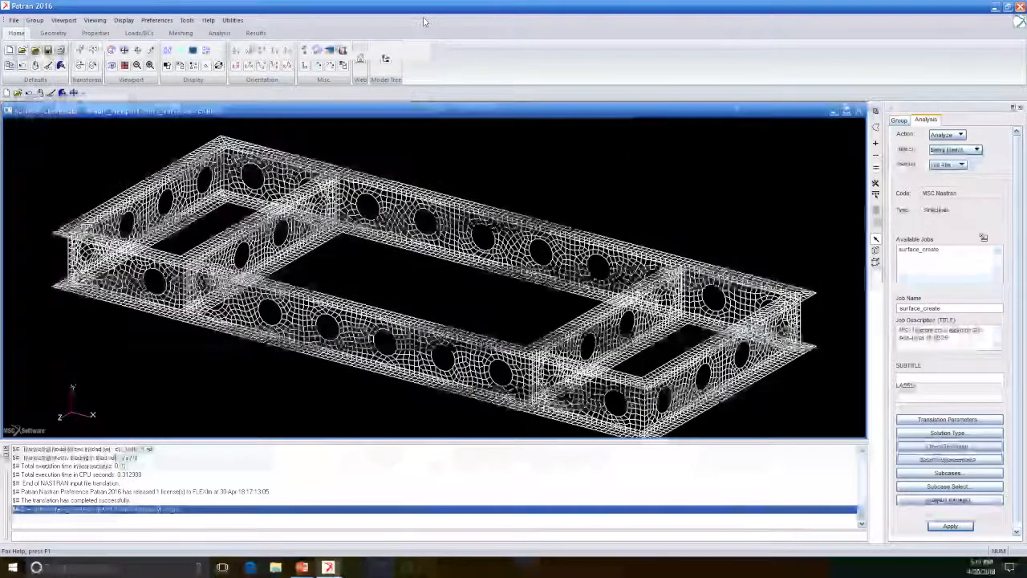